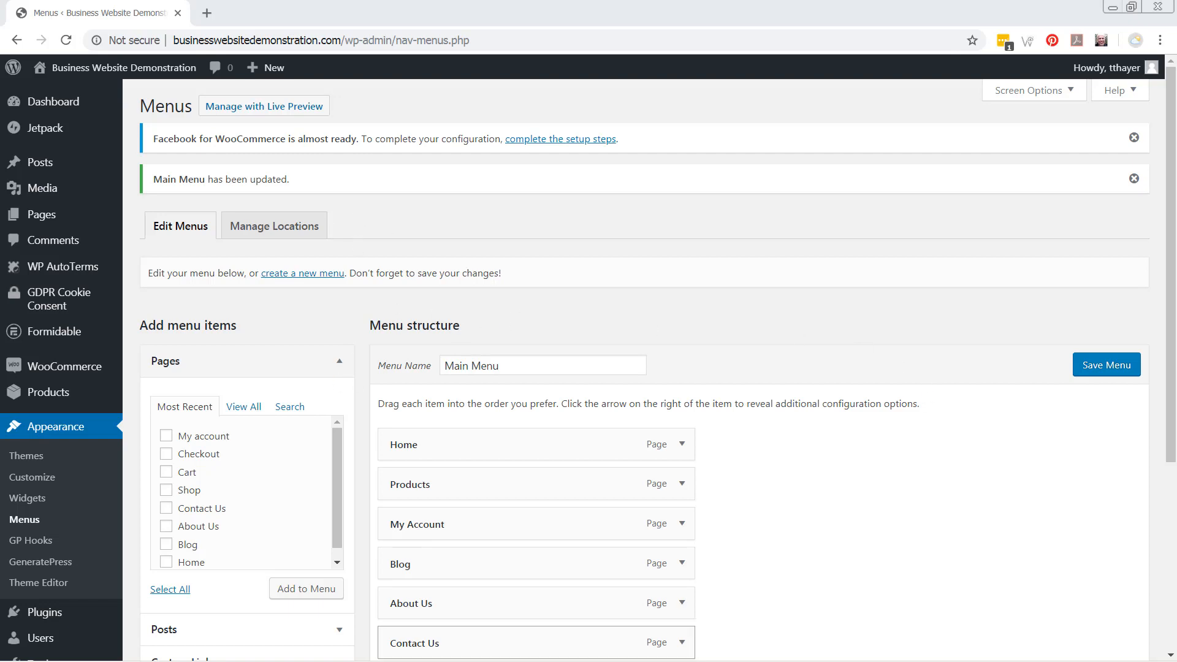
Step: Switch to Firefox to view the storefront's customer Addresses page, and return to the WordPress Menus page in Chrome
key("alt+Tab")
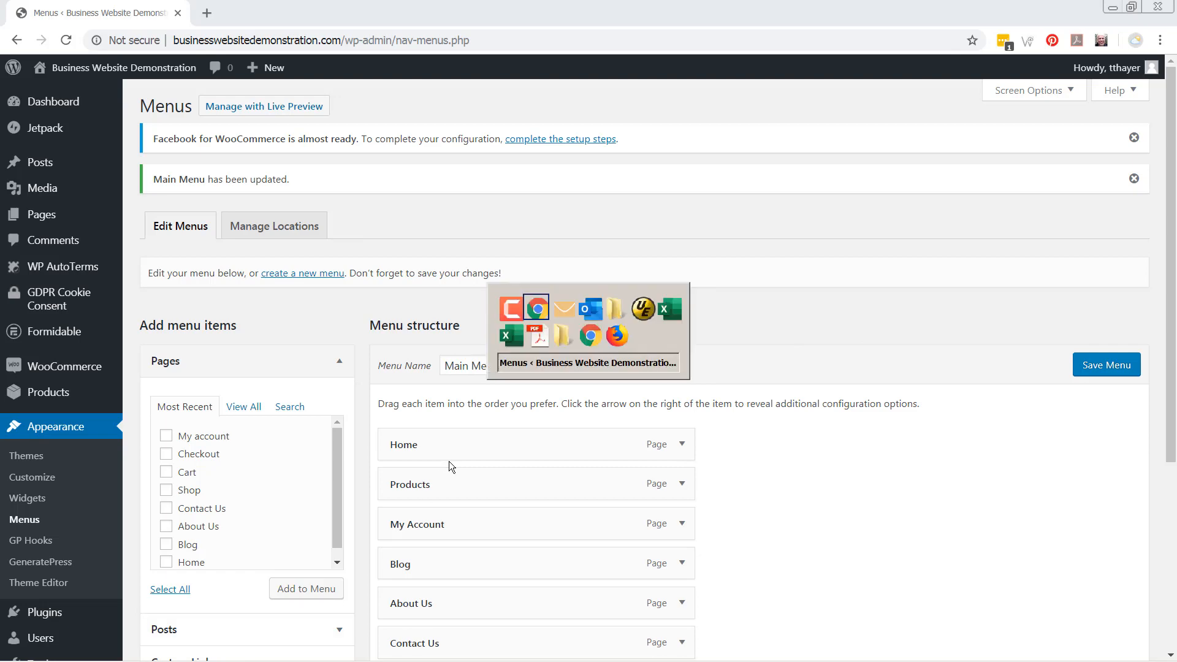
key("alt+Tab")
key("alt+Tab")
key("alt+Tab")
key("alt+Tab")
key("alt+Tab")
key("alt+Tab")
key("alt+Tab")
key("alt+Tab")
key("alt+Tab")
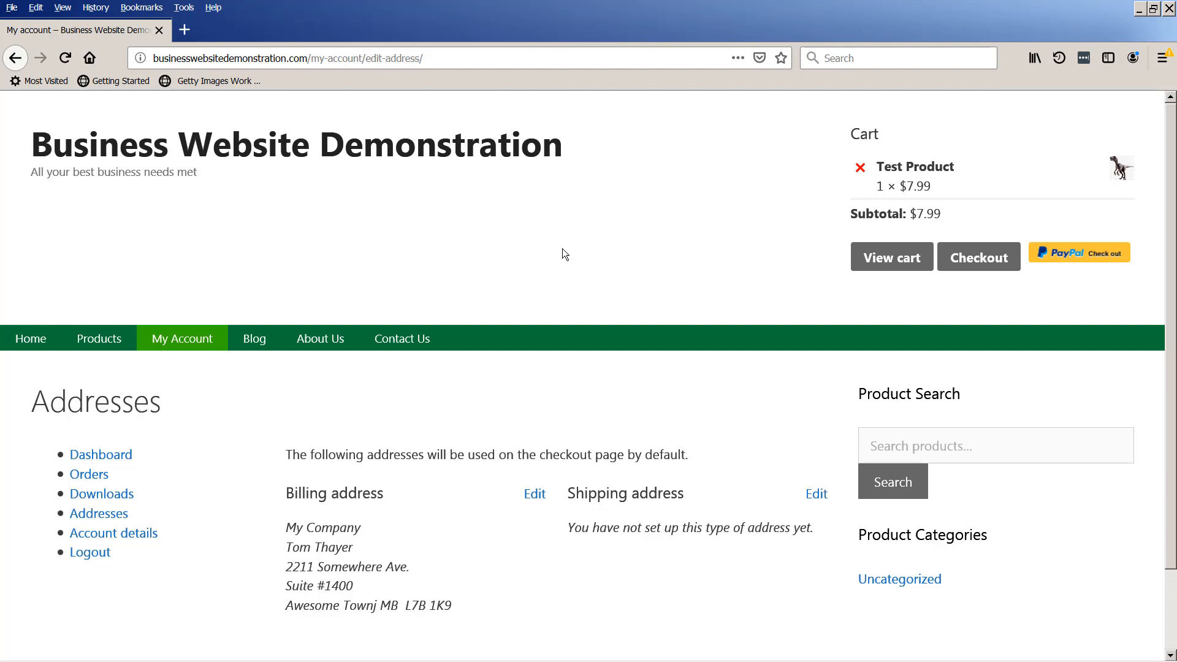
key("alt+Tab")
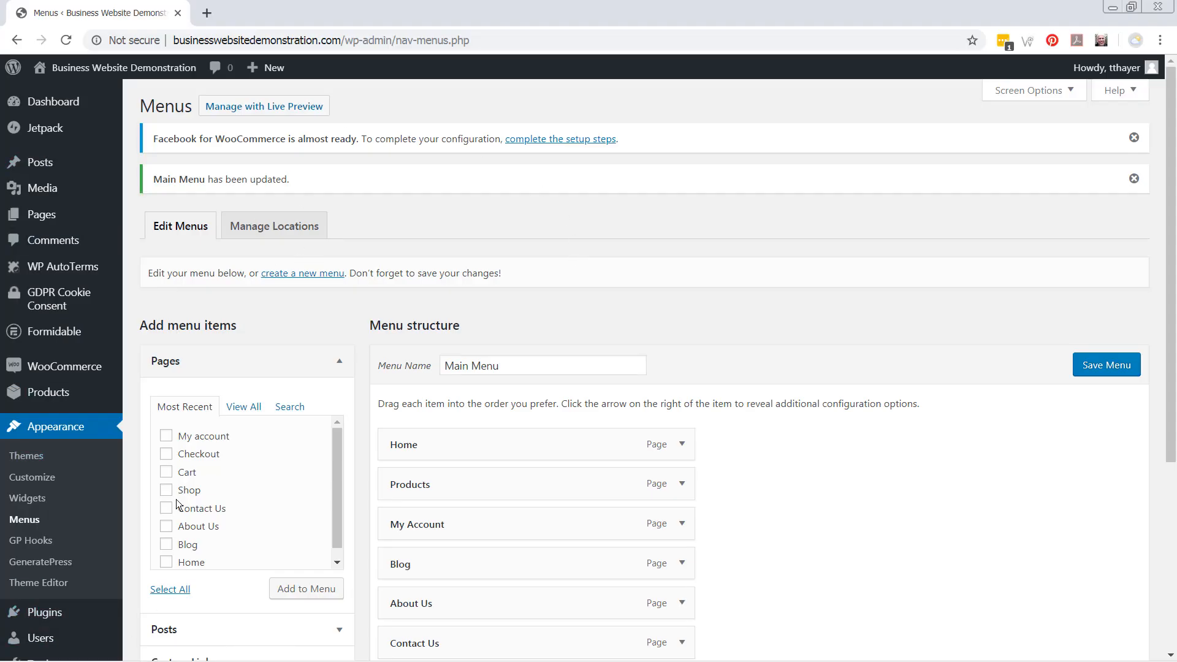
Step: Open the theme customizer's Site Identity settings and change the site title to "Aquarium Do It Yourself"
left_click(36, 480)
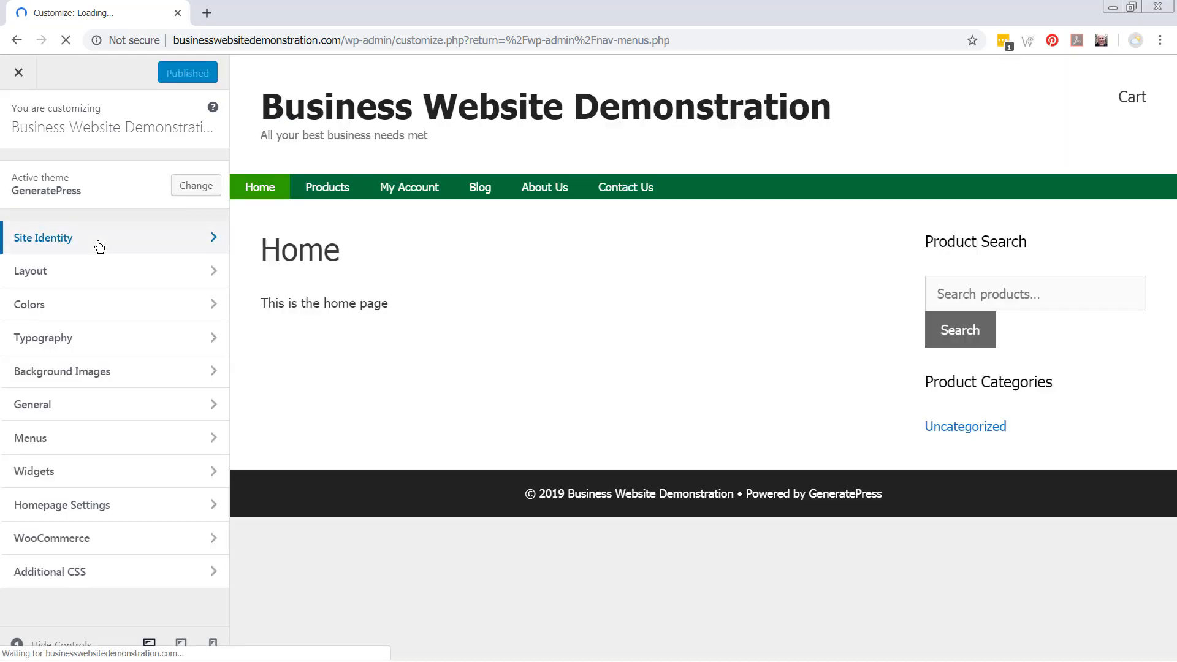
left_click(100, 246)
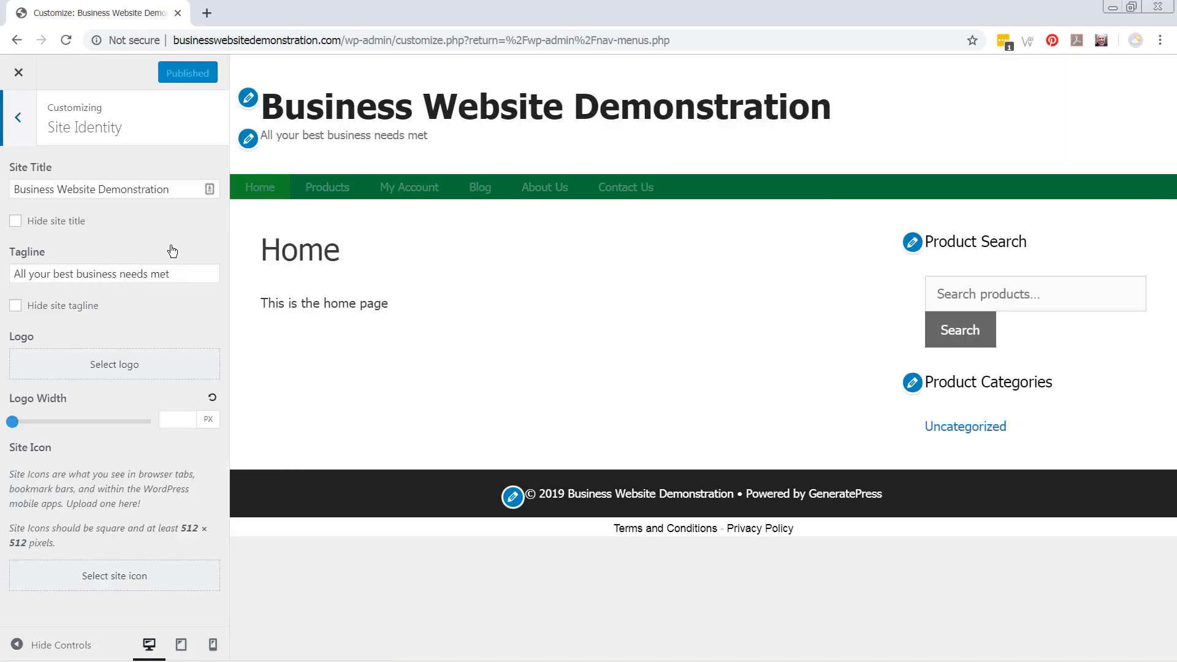
left_click_drag(182, 190, 2, 176)
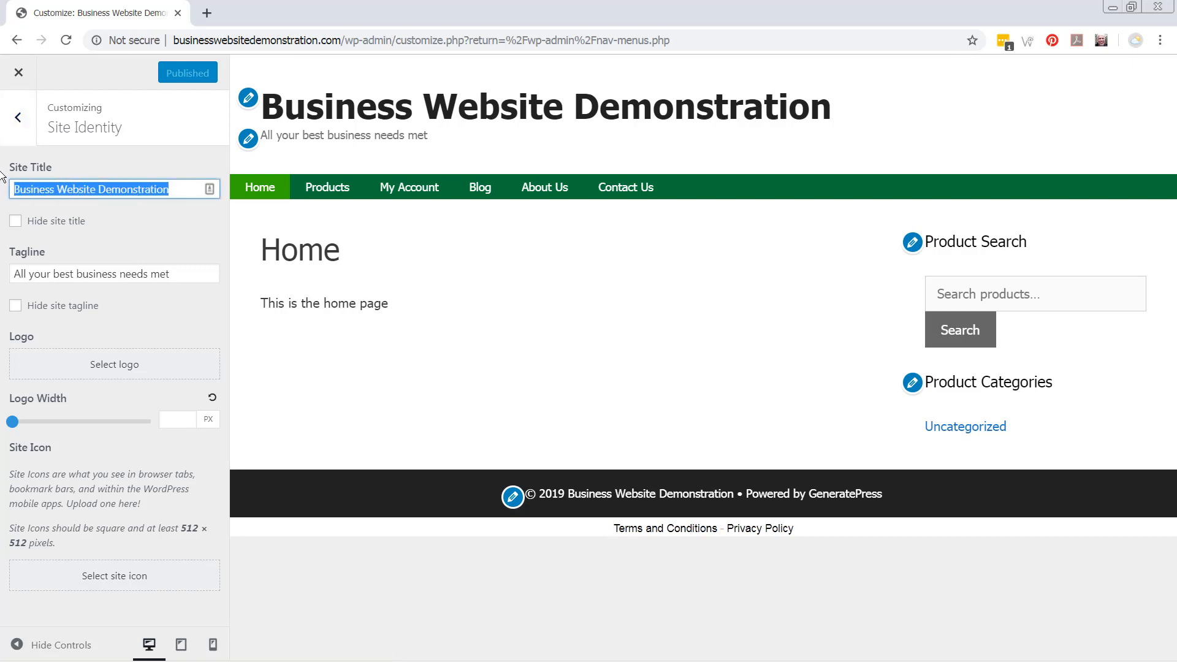
type("Aquariu")
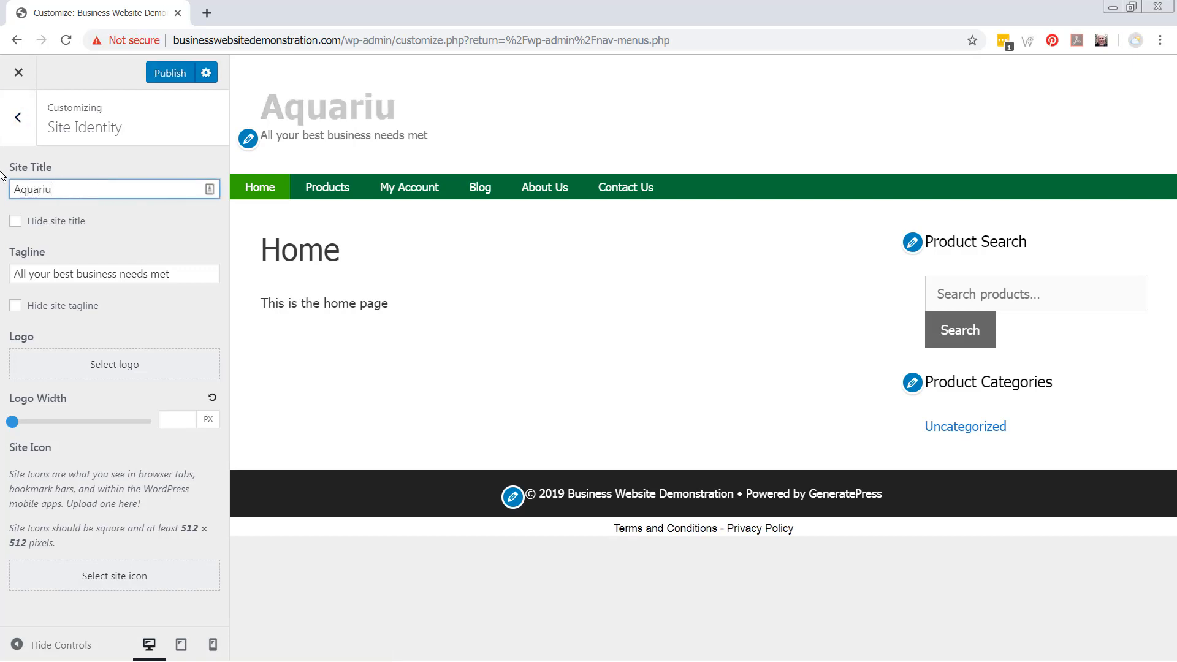
type("m Do It")
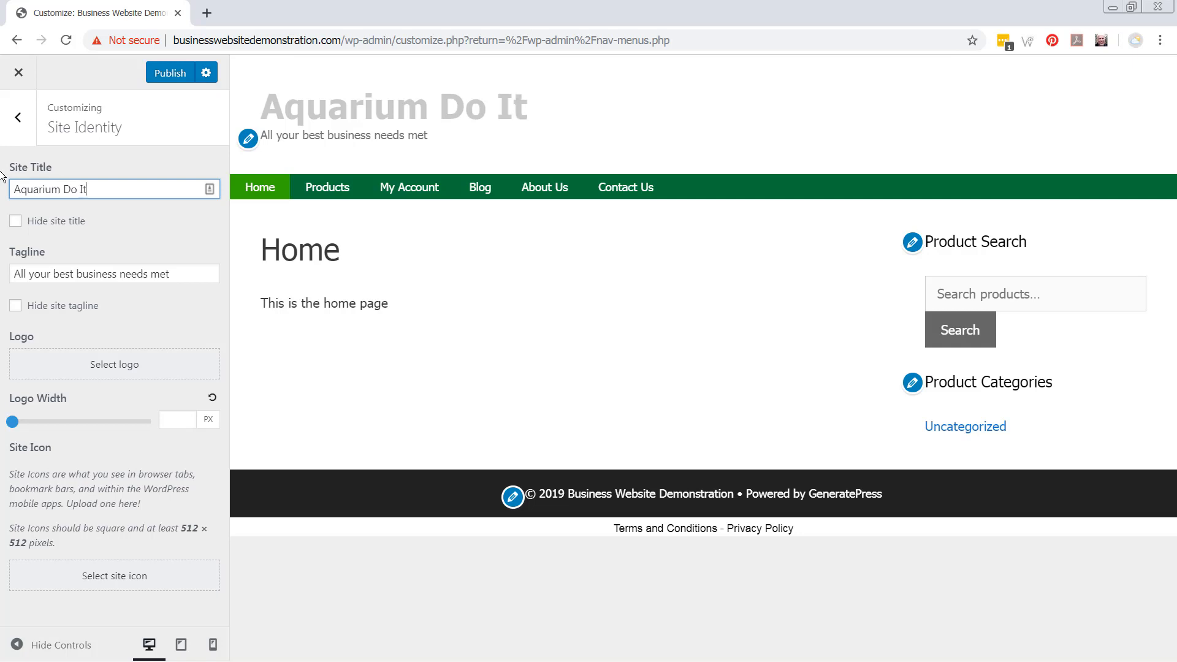
type(" Your")
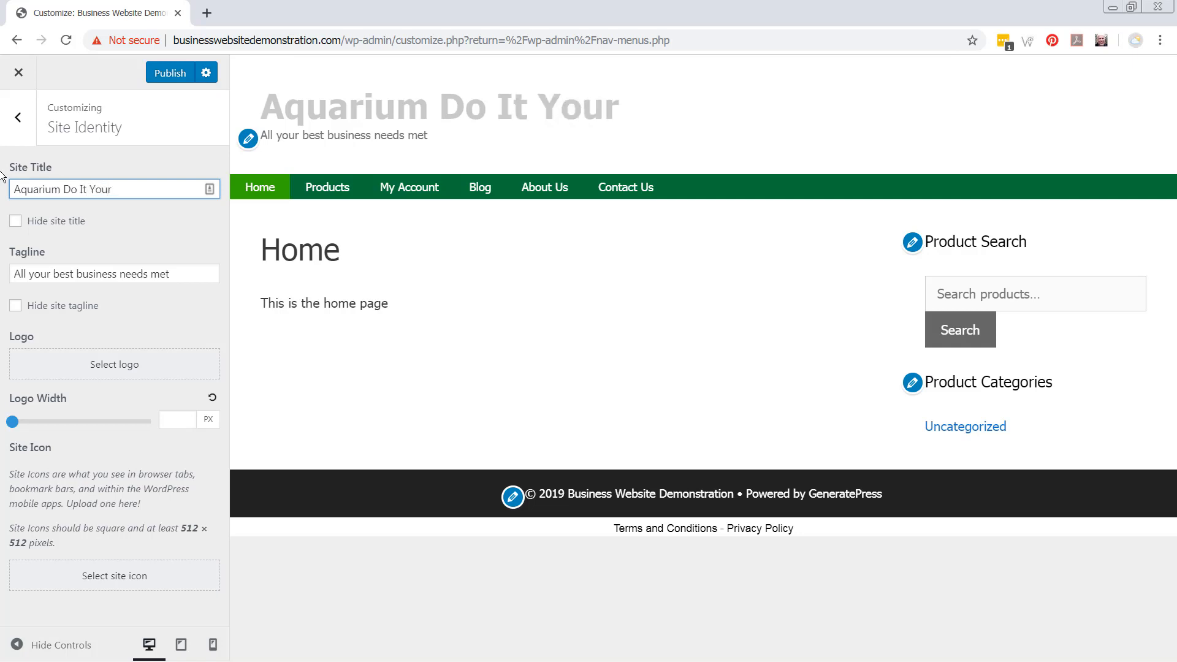
type("sel")
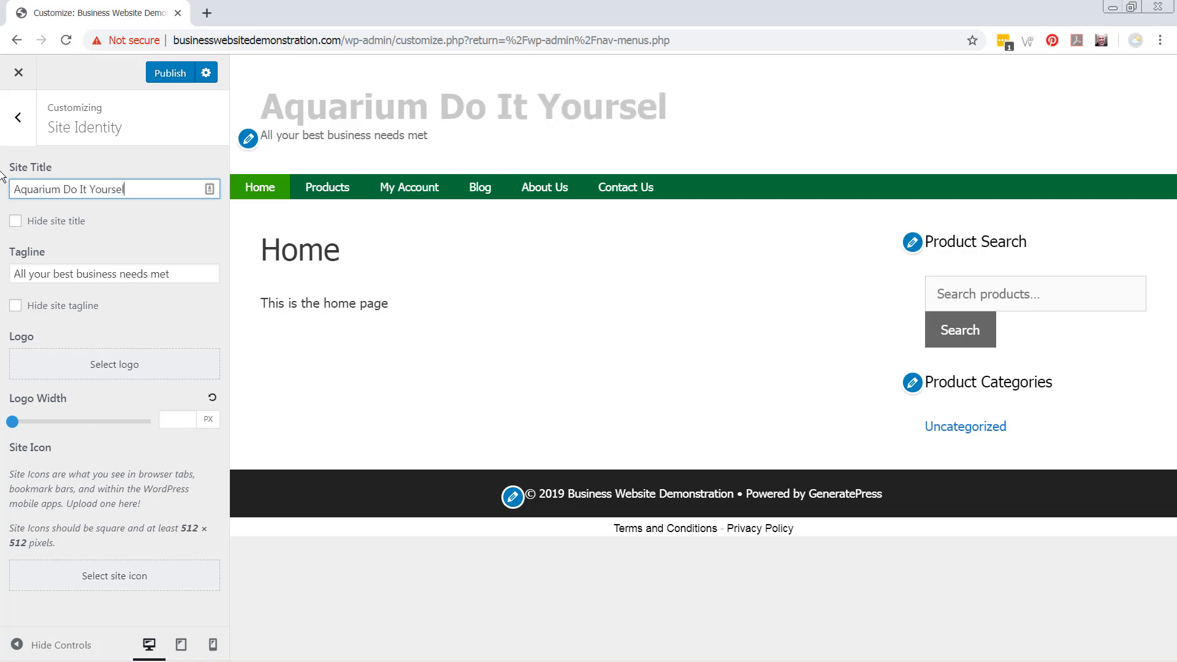
type("f")
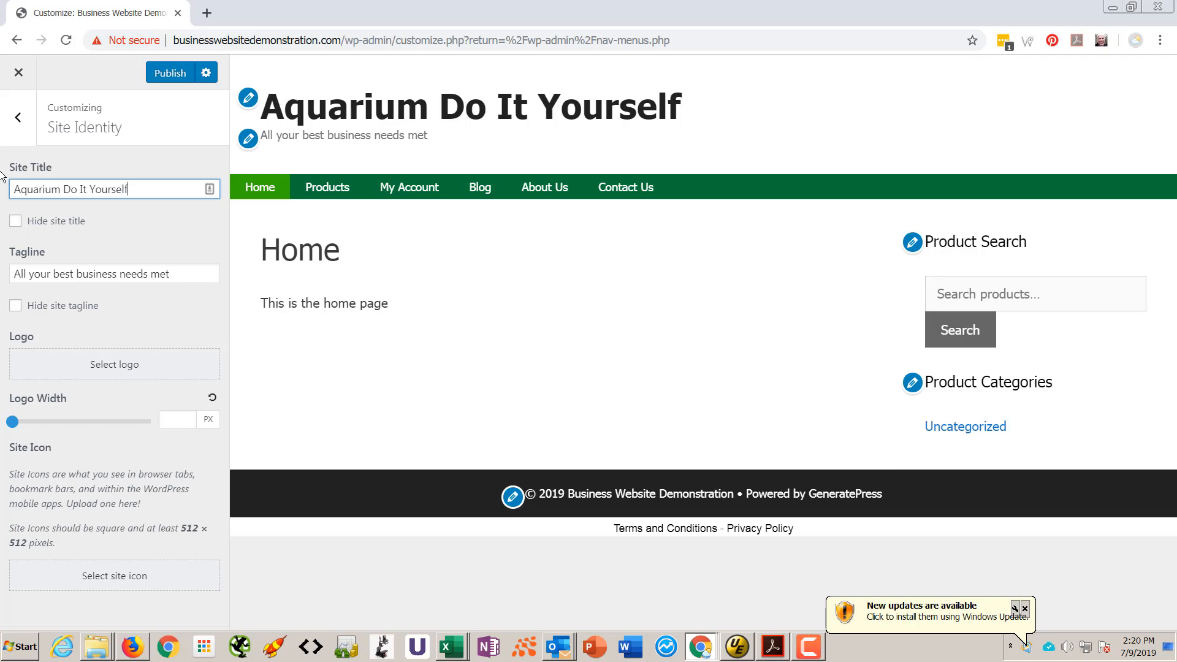
Step: Replace the site tagline with "Learn Aquarium Home Builds and Tips" and publish the site identity changes
left_click_drag(197, 272, 4, 253)
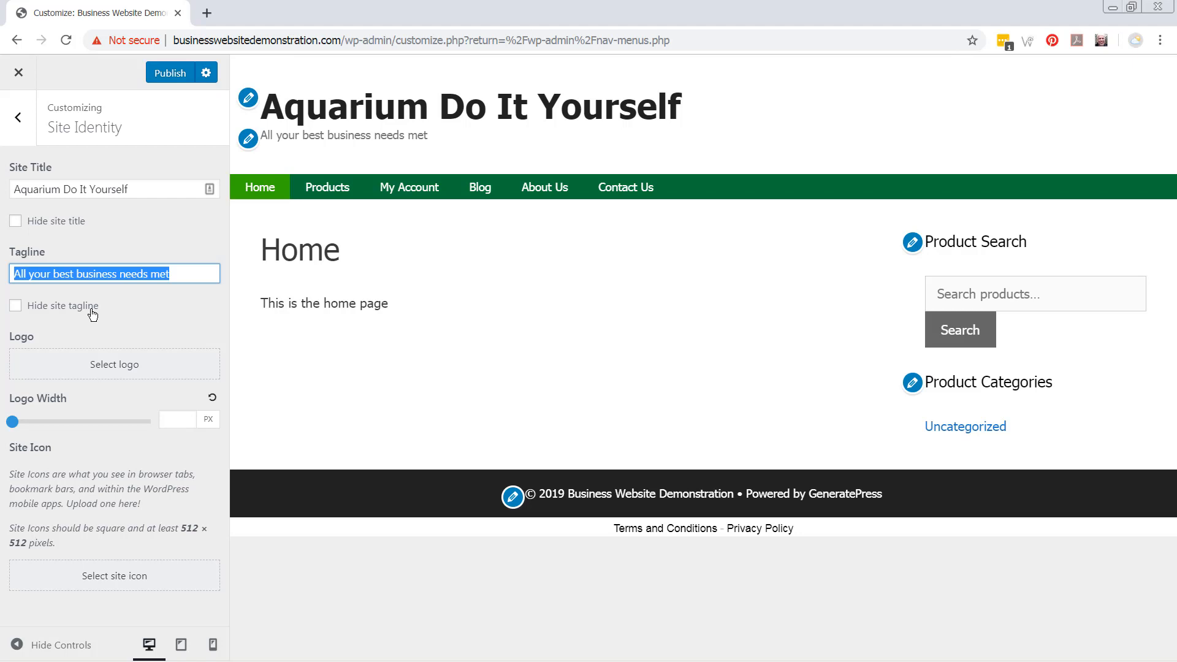
type("Aqu")
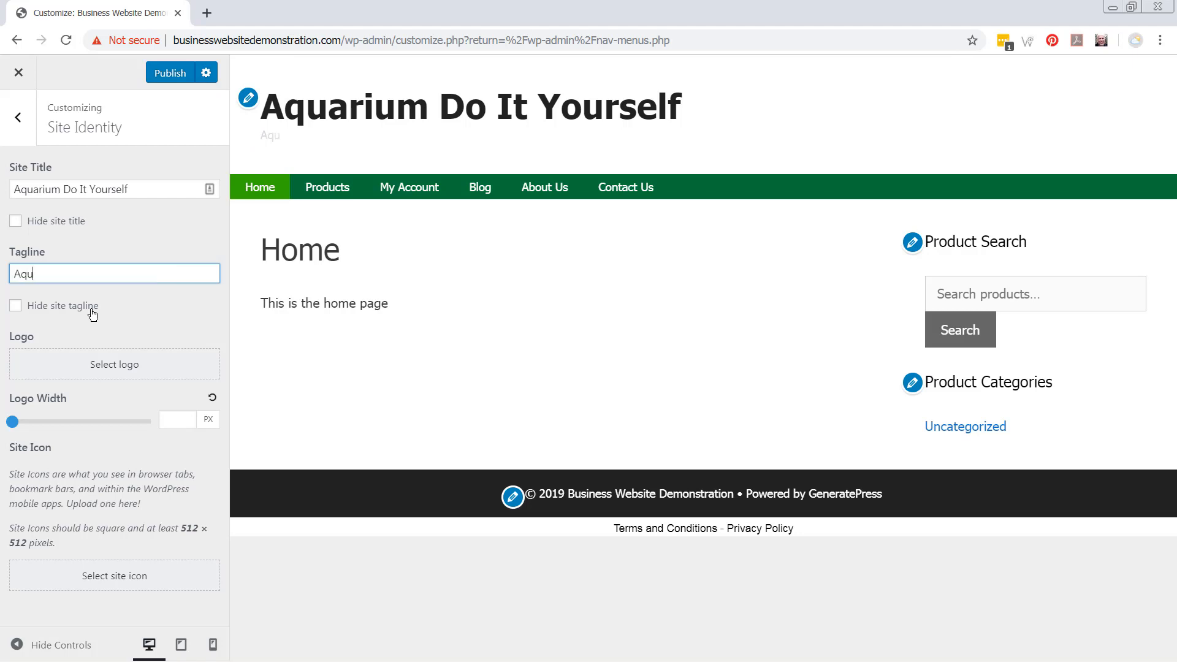
type("arium Home Bu")
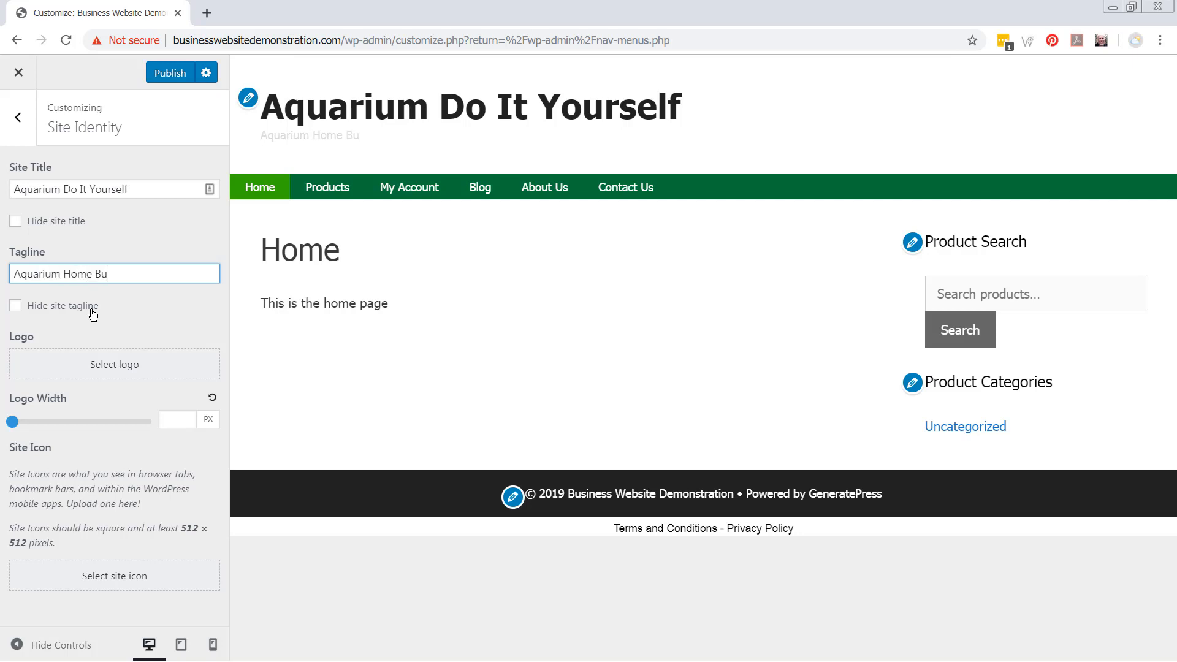
type("ilds")
type("Learn ")
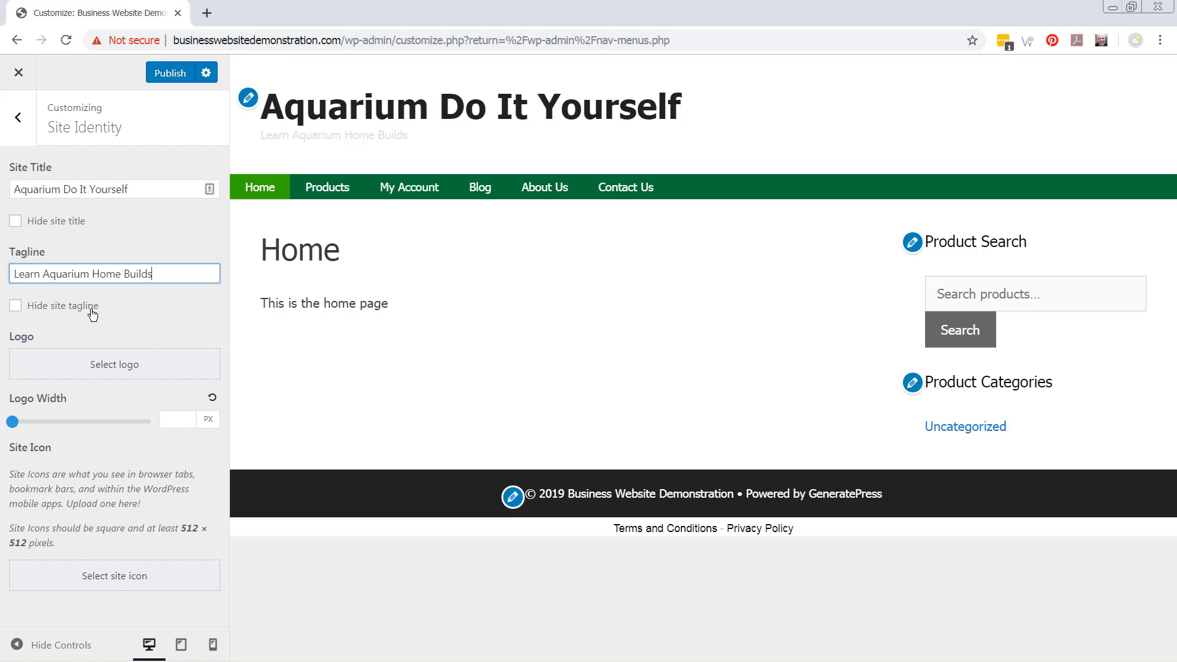
type(" and Tips")
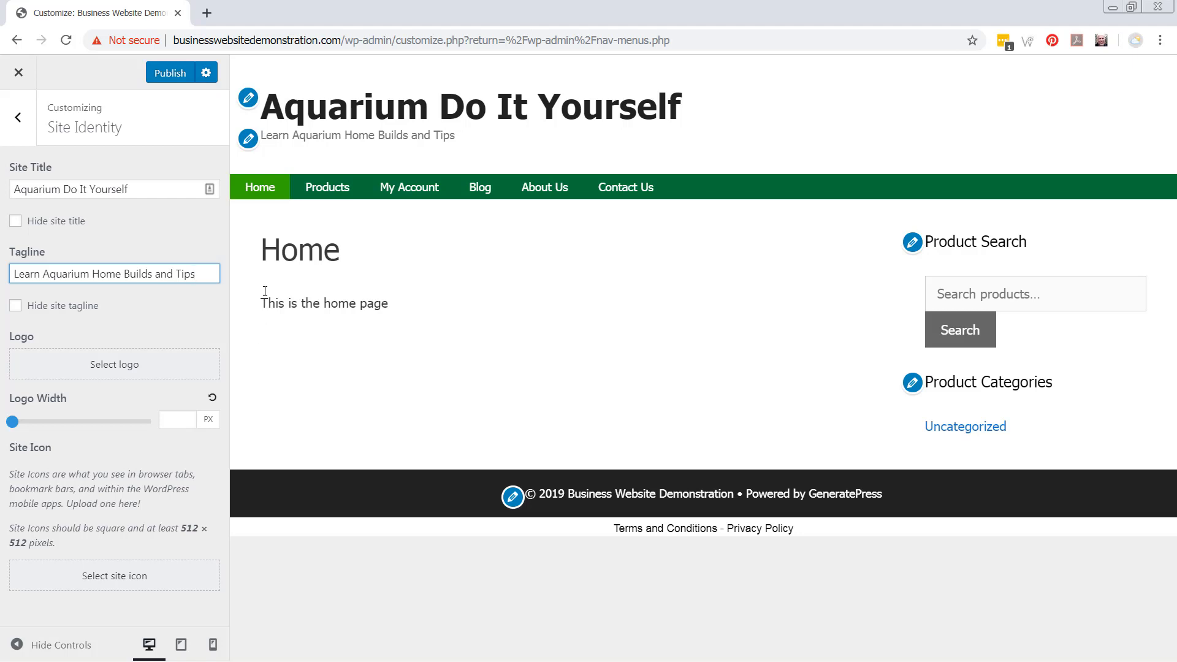
left_click(170, 73)
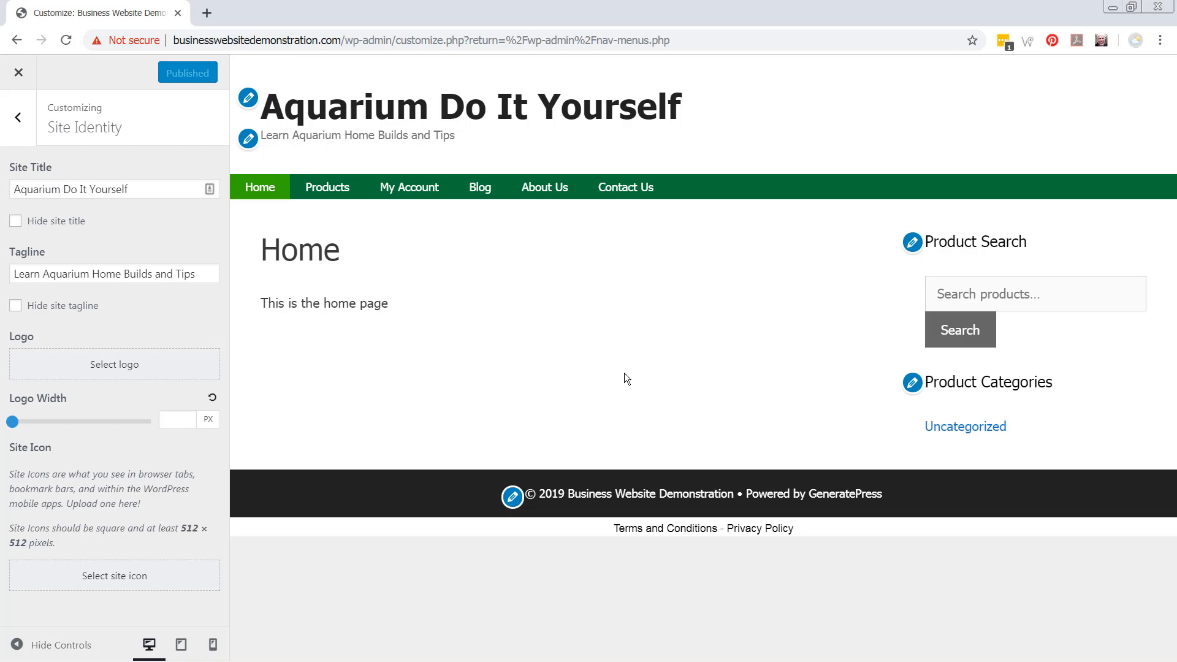
Step: In the customizer's footer layout settings, fill the Copyright text with the placeholders "%copy% %current_year%"
left_click(19, 119)
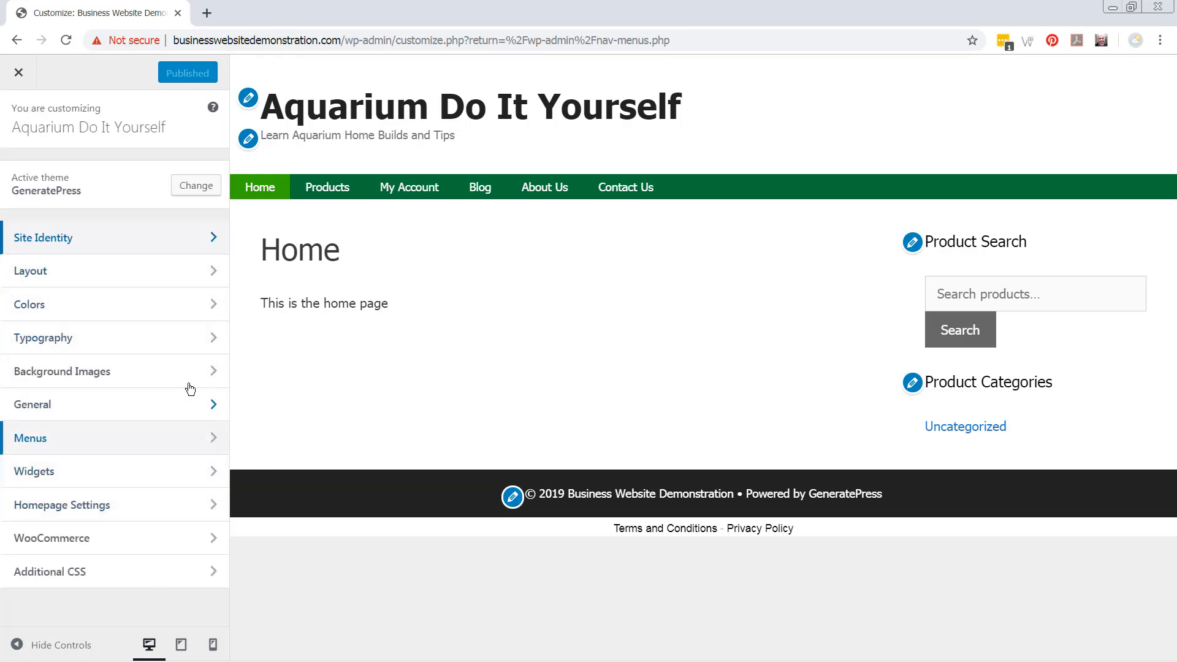
left_click(157, 270)
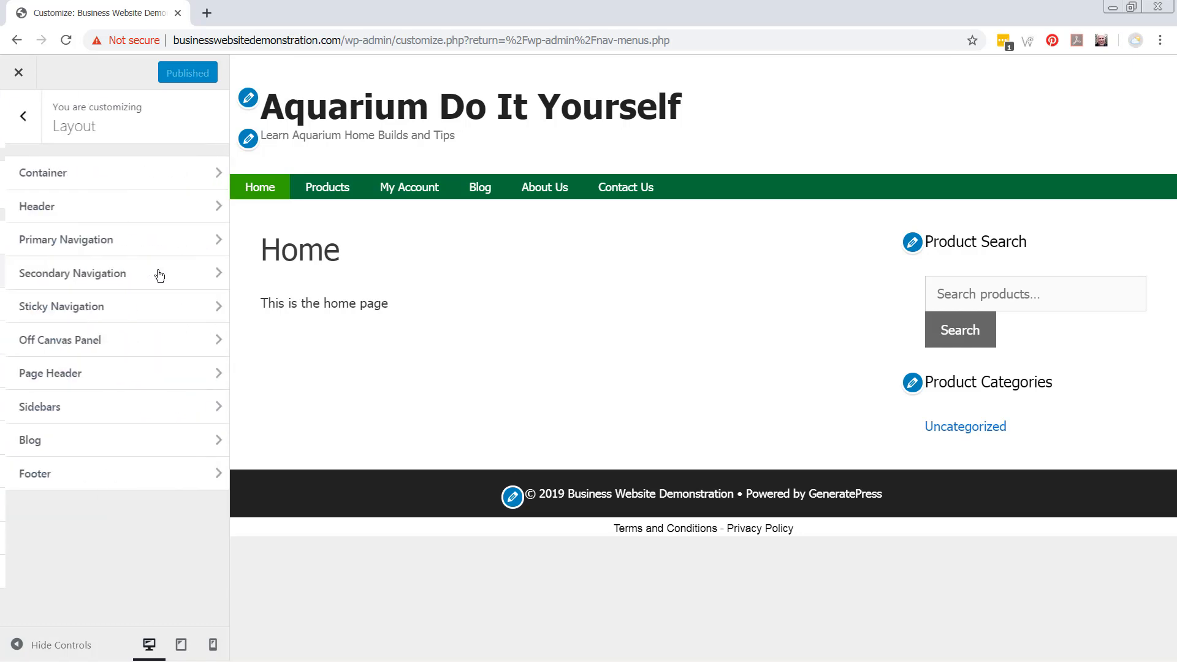
left_click(145, 472)
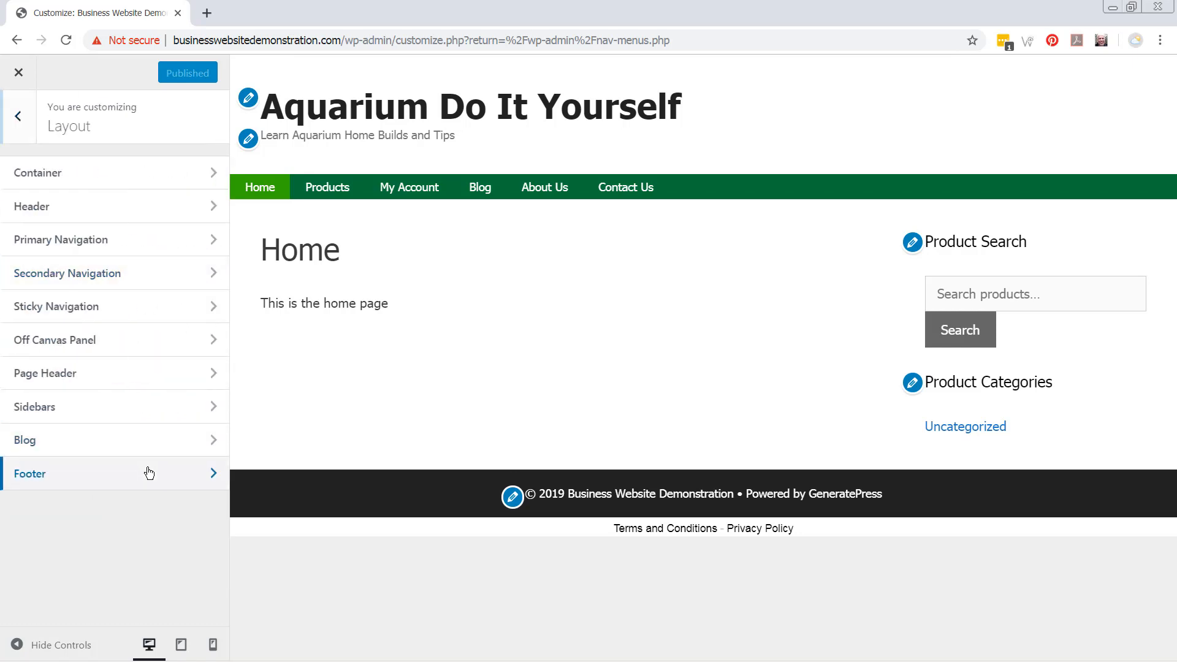
scroll(95, 467, "down", 2)
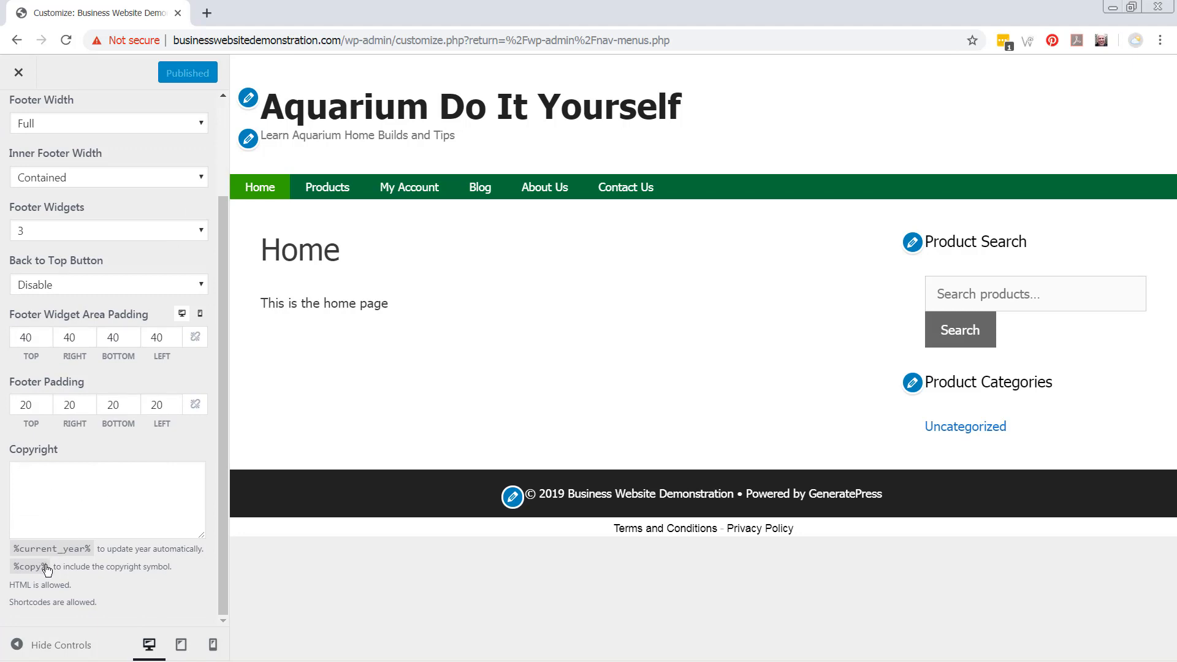
left_click_drag(47, 569, 14, 571)
key("ctrl+c")
left_click(27, 472)
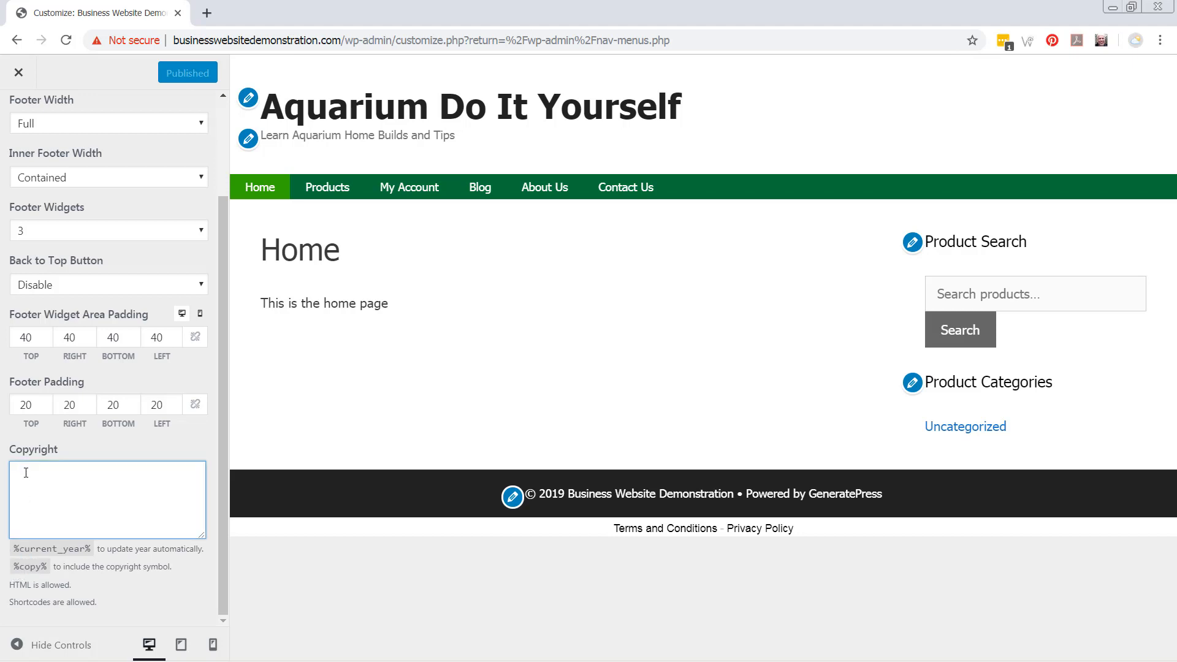
key("ctrl+v")
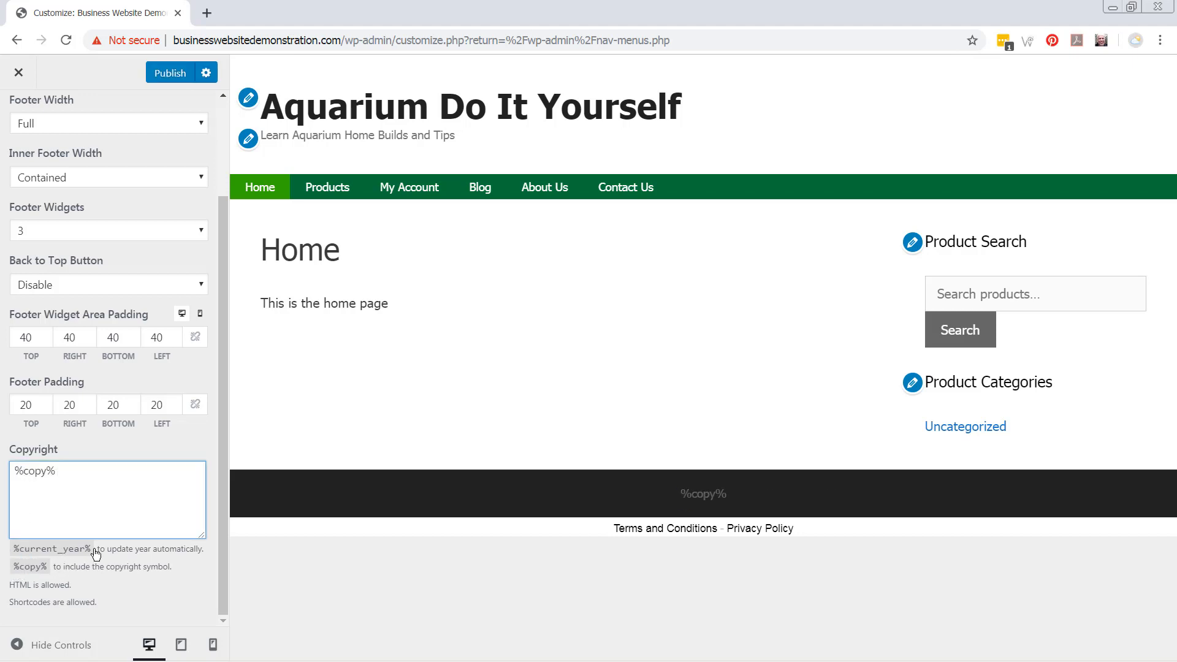
left_click_drag(90, 552, 15, 554)
key("ctrl+c")
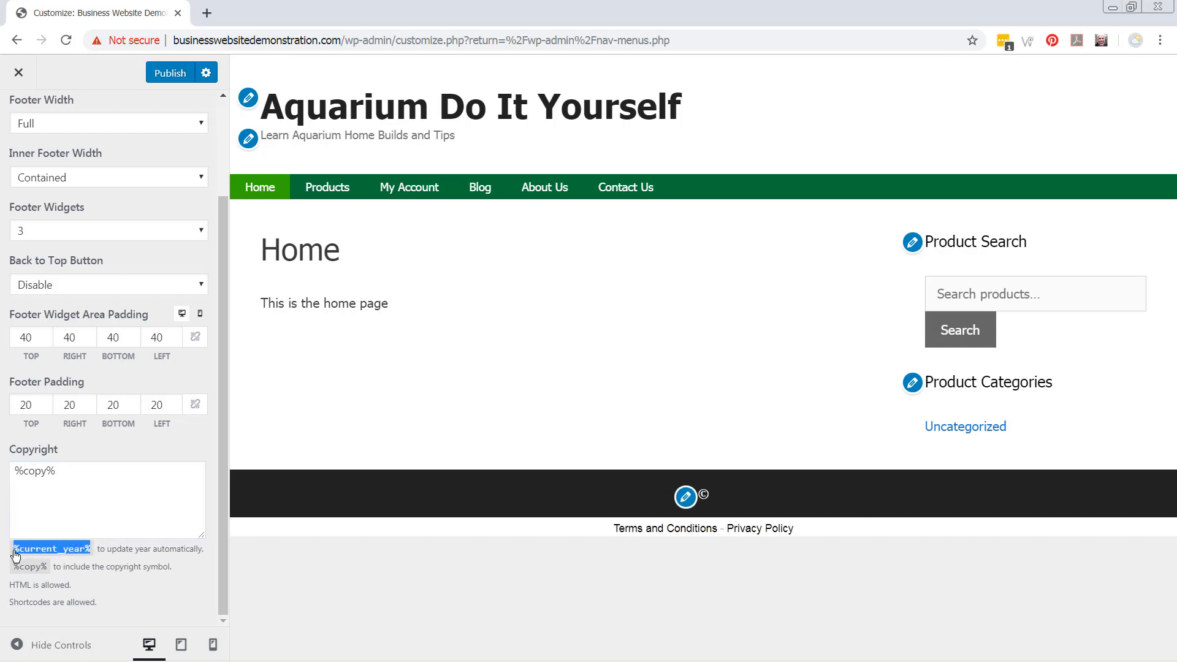
left_click(71, 474)
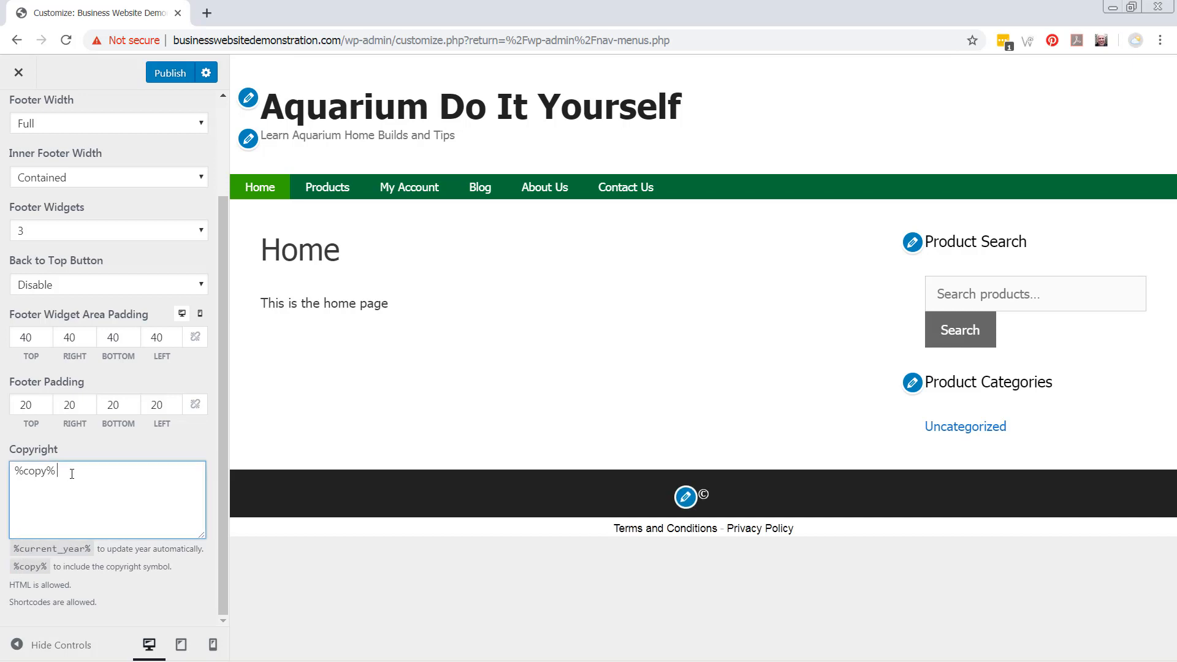
key("ctrl+v")
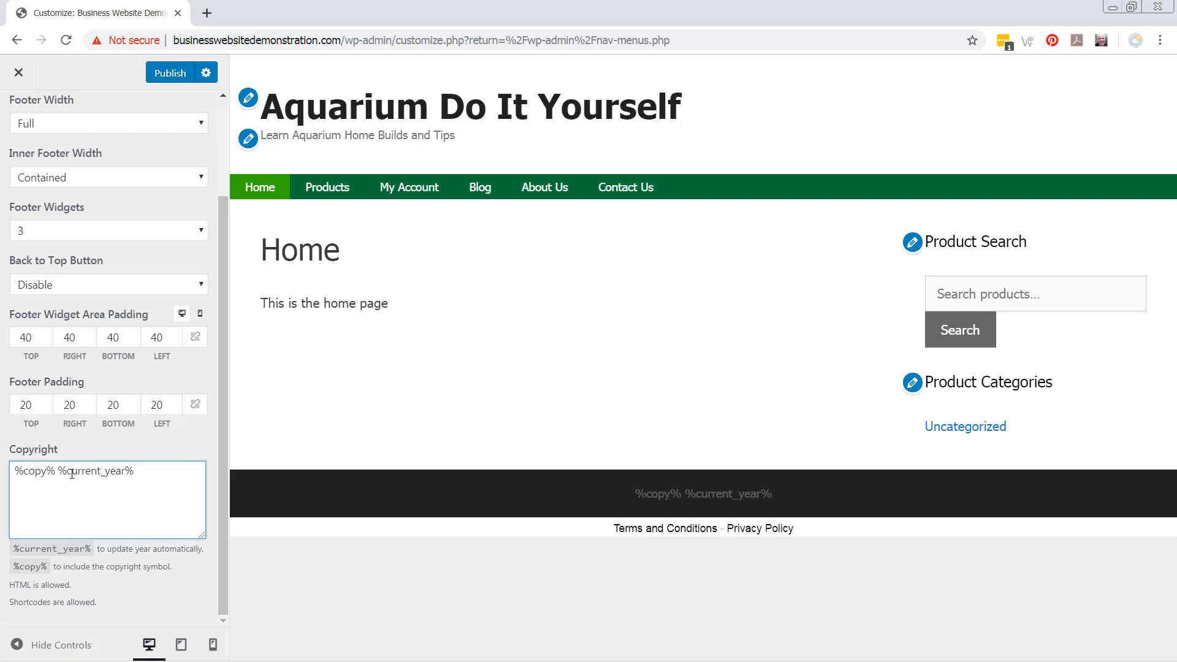
Step: Add "- Aquarium Do It YourSelf" after the year placeholder in the footer copyright text and publish the change
type("Aqua")
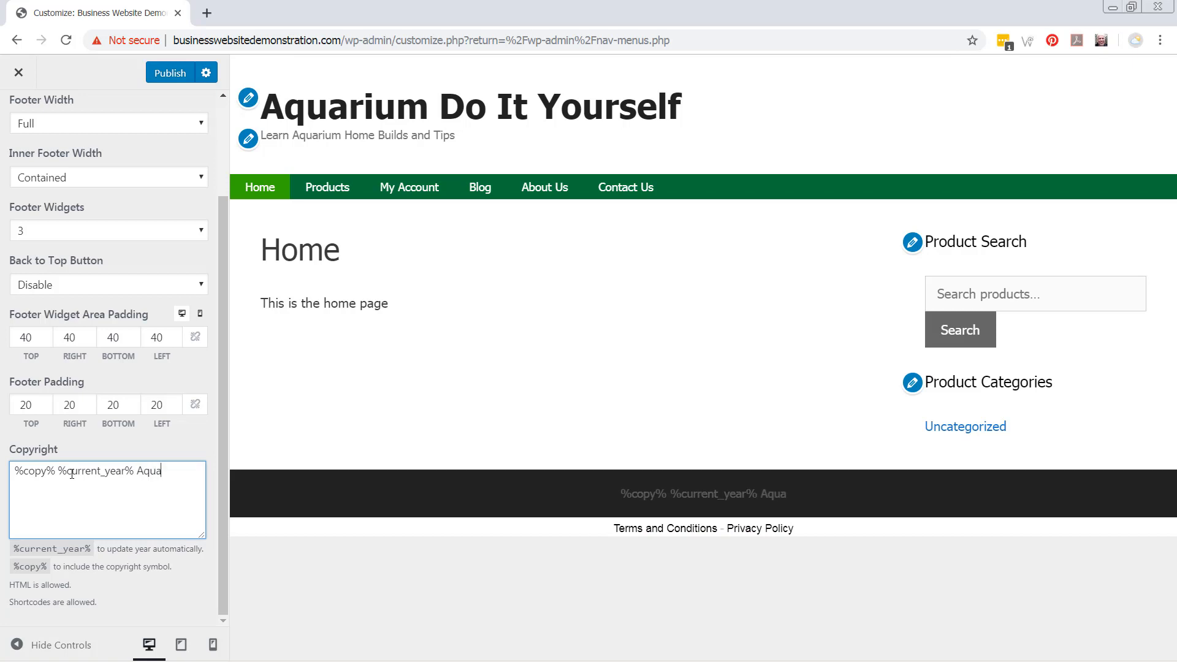
type("rium Do I")
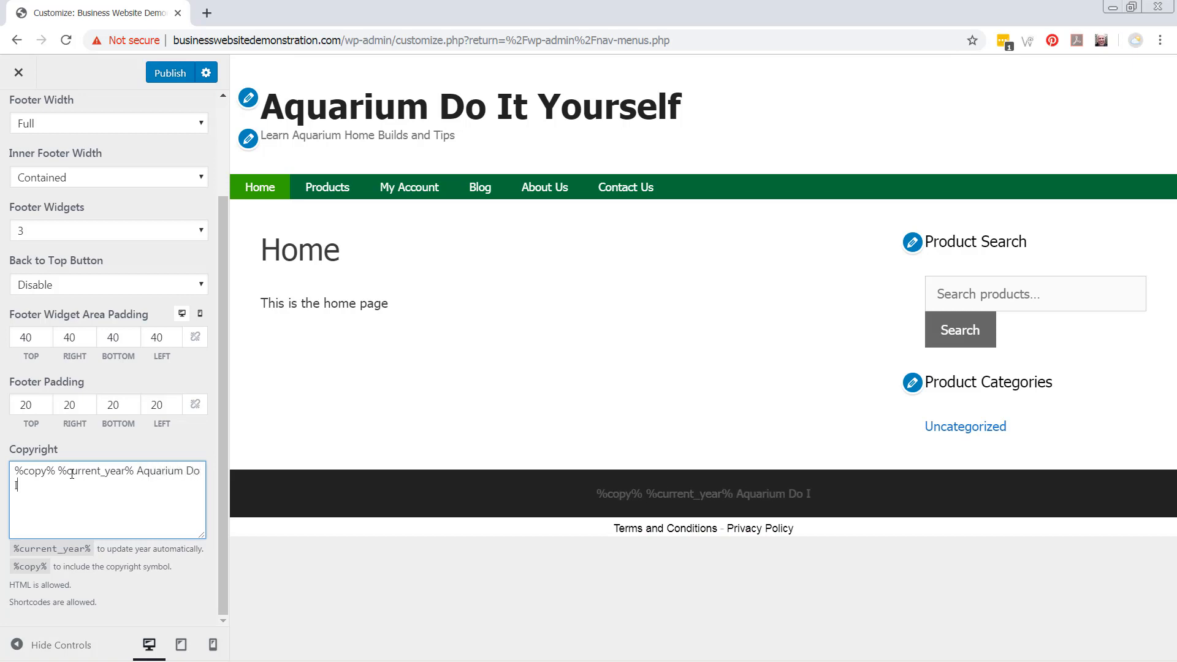
type("t YourSelf")
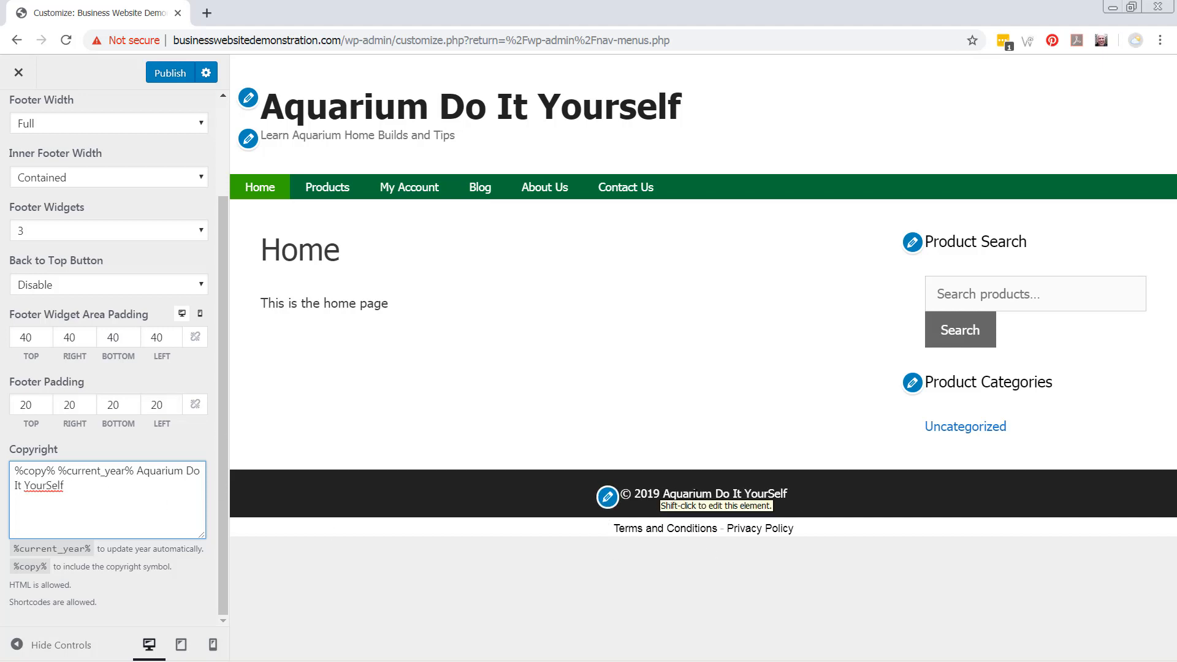
left_click(136, 472)
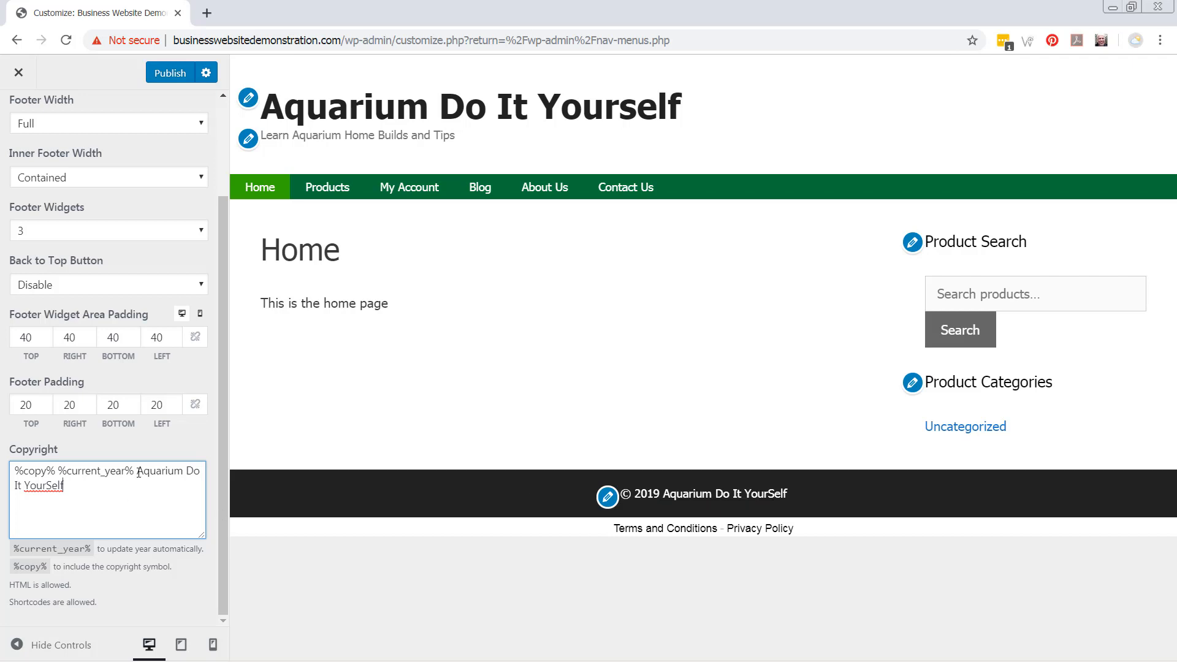
type("-")
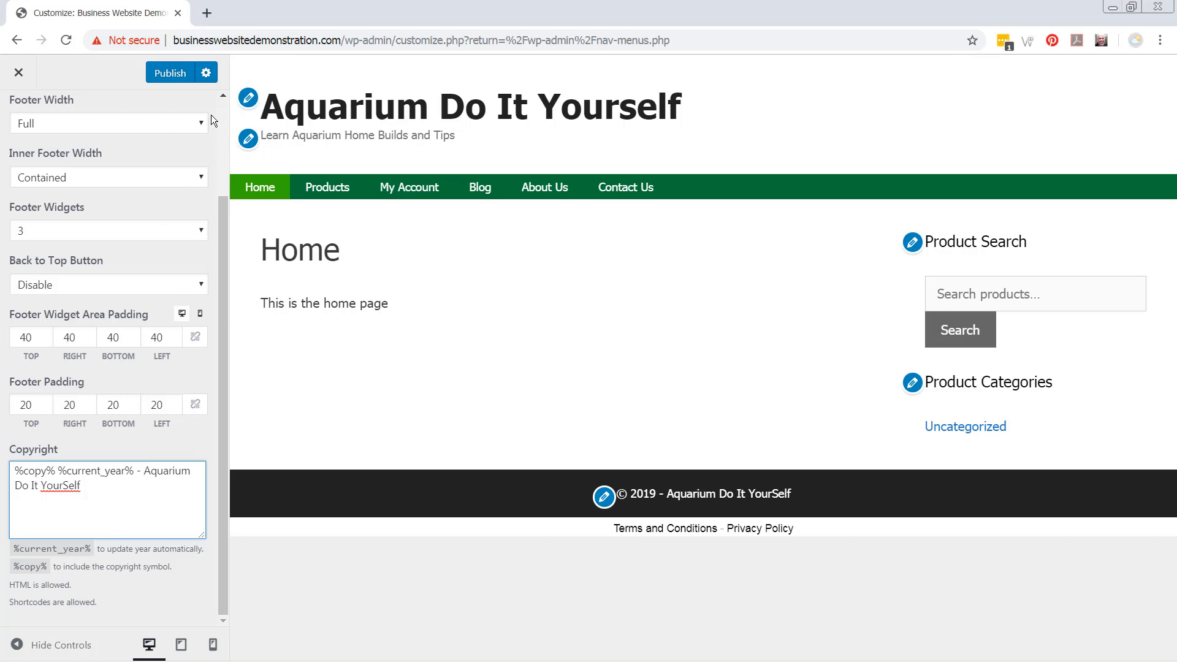
left_click(168, 74)
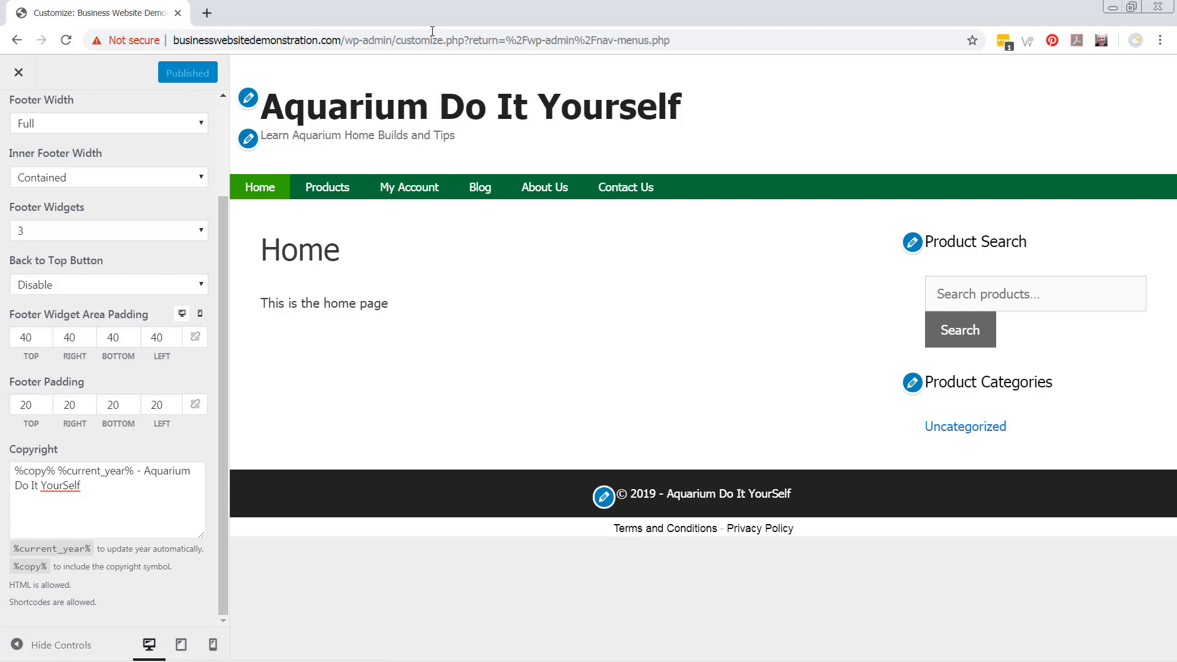
Step: Open amazon.ca in a new browser tab, keeping the customizer open
left_click(207, 13)
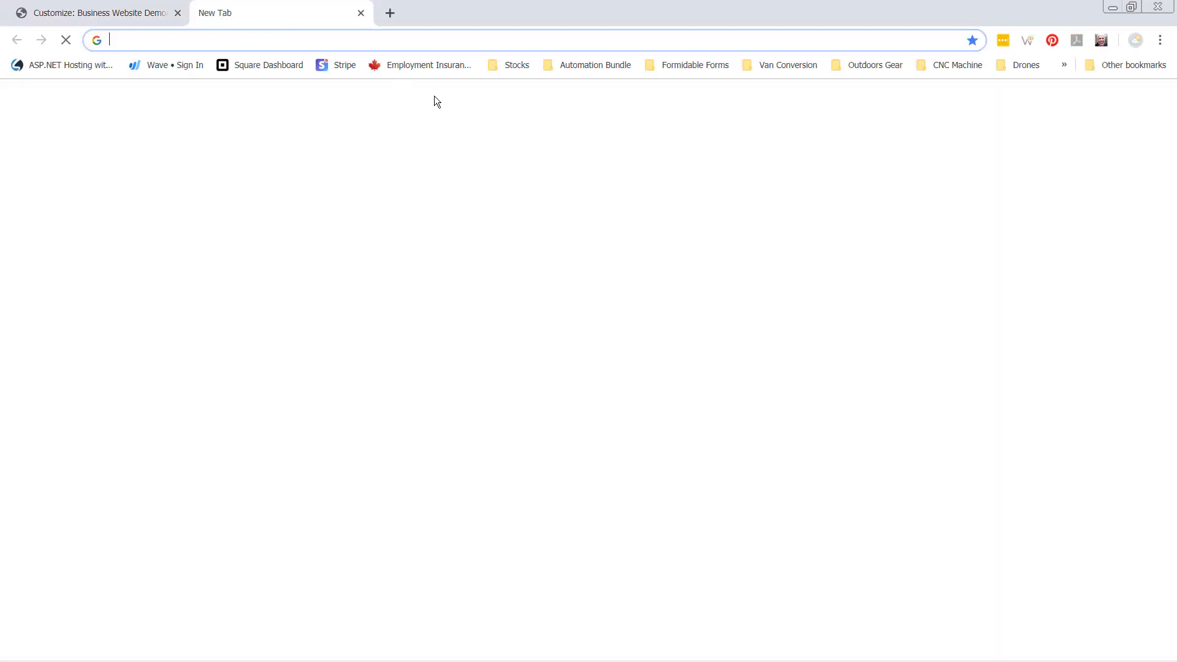
type("amazon.ca")
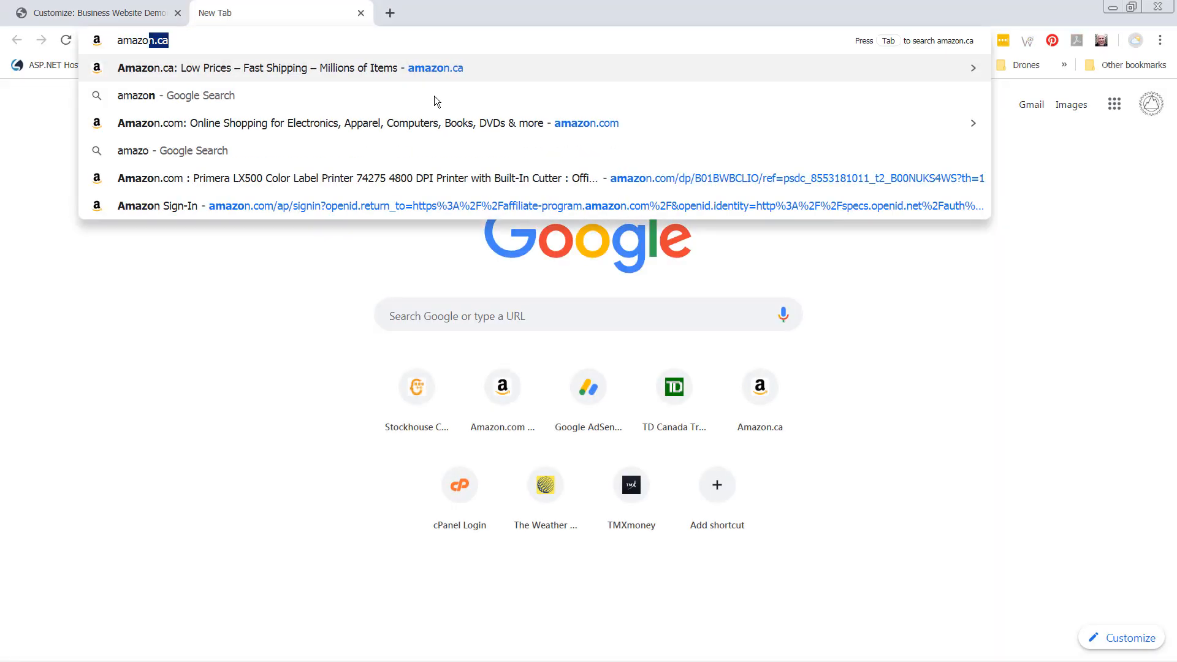
key("Return")
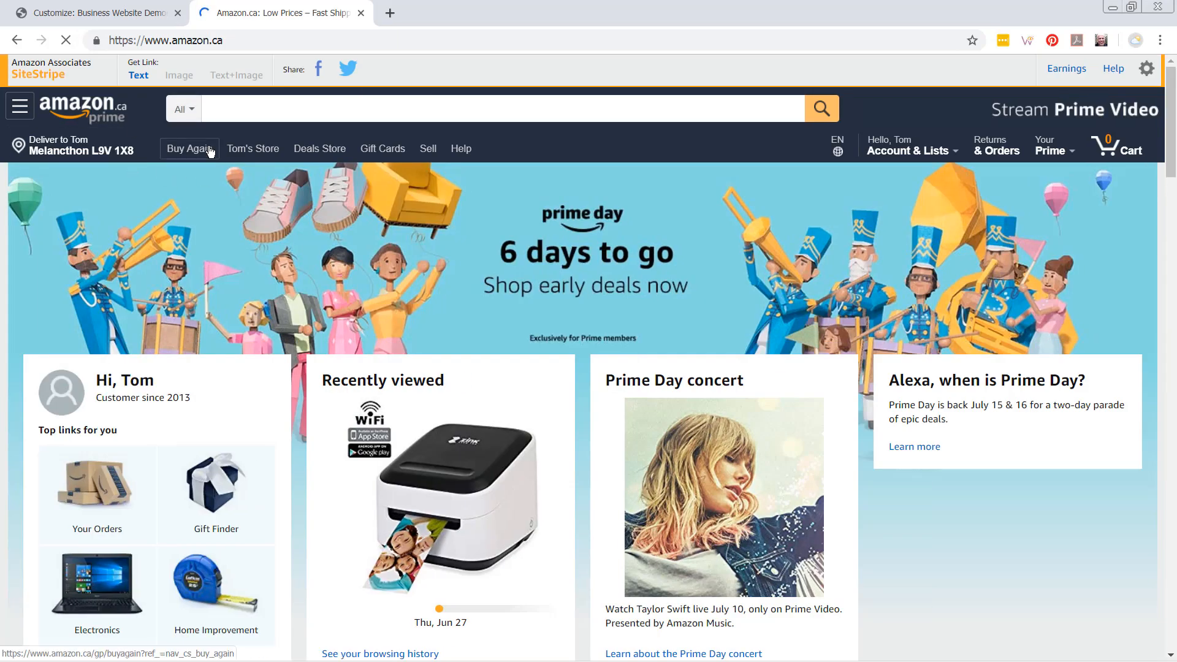
Step: Set the Amazon search department to Pet Supplies
left_click(187, 111)
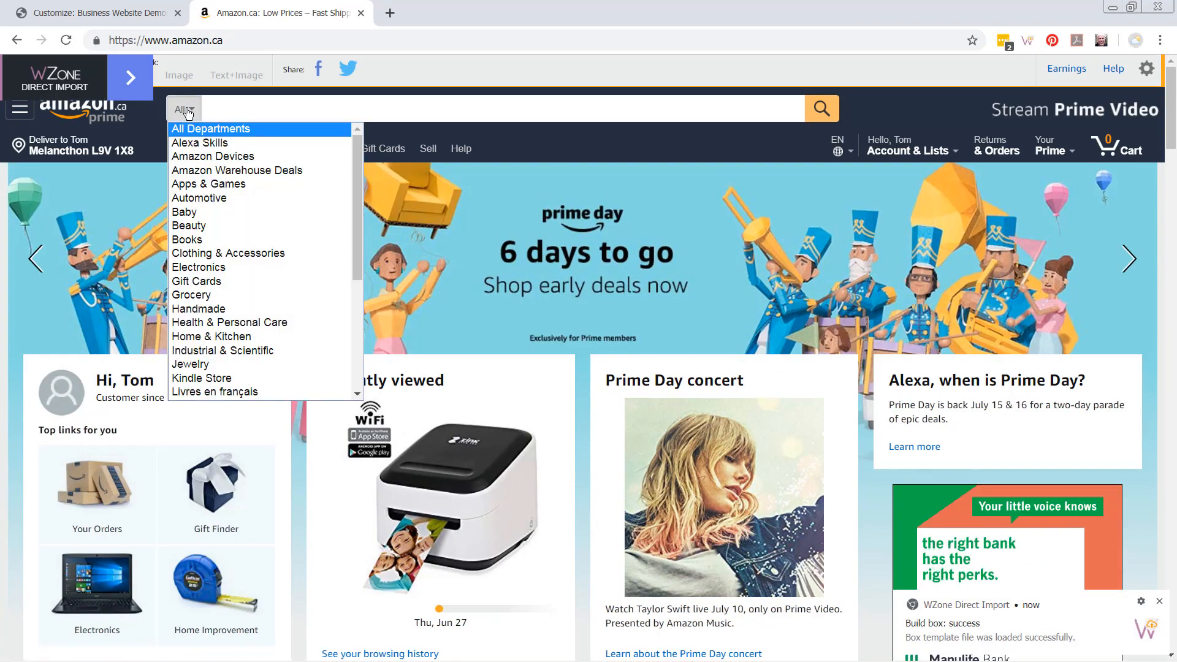
scroll(233, 291, "down", 5)
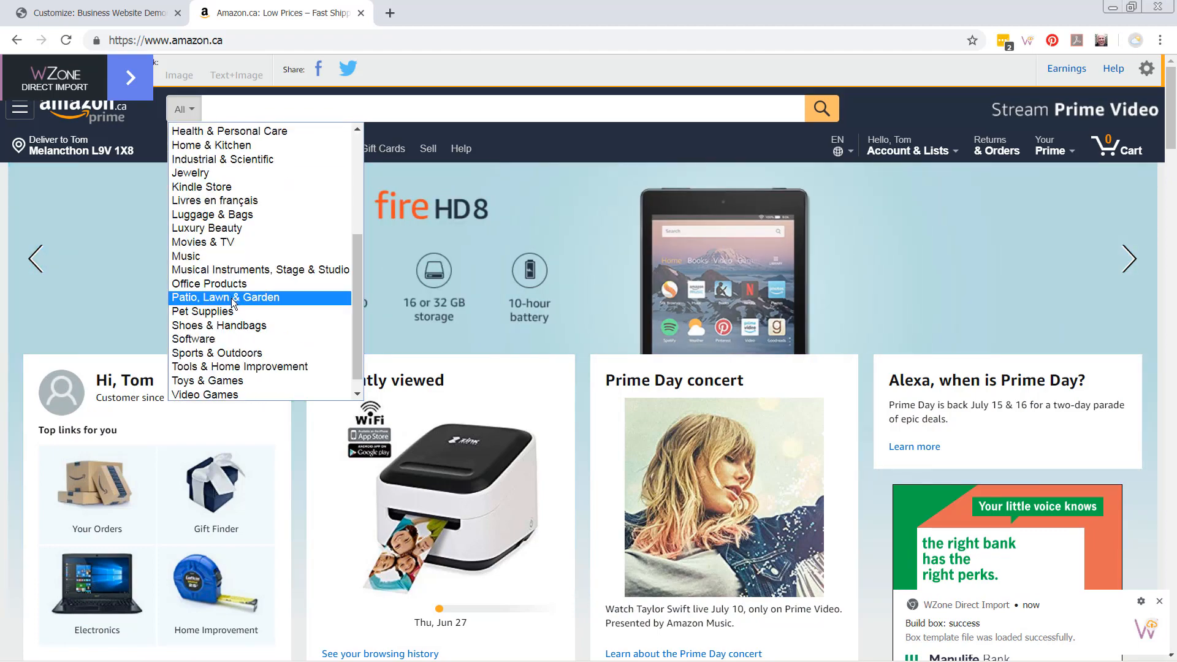
left_click(212, 311)
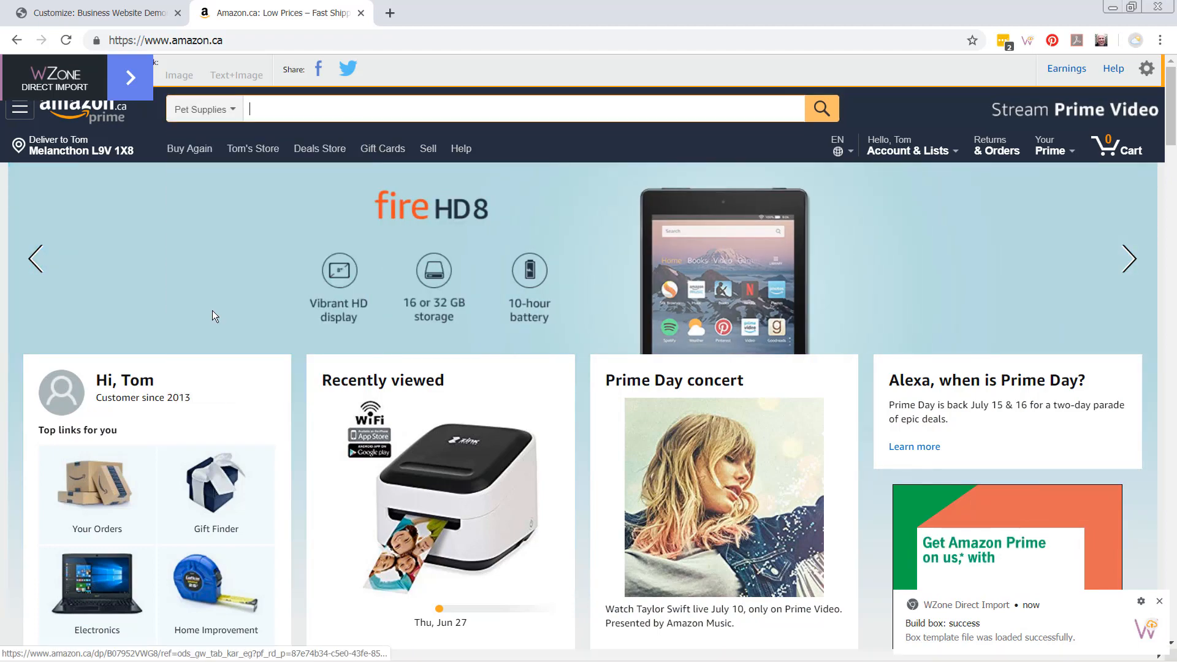
Step: Browse Amazon's shop categories to All Pets under Home, Garden, Pets & Tools, and open its Fish & Aquatics page
left_click(12, 119)
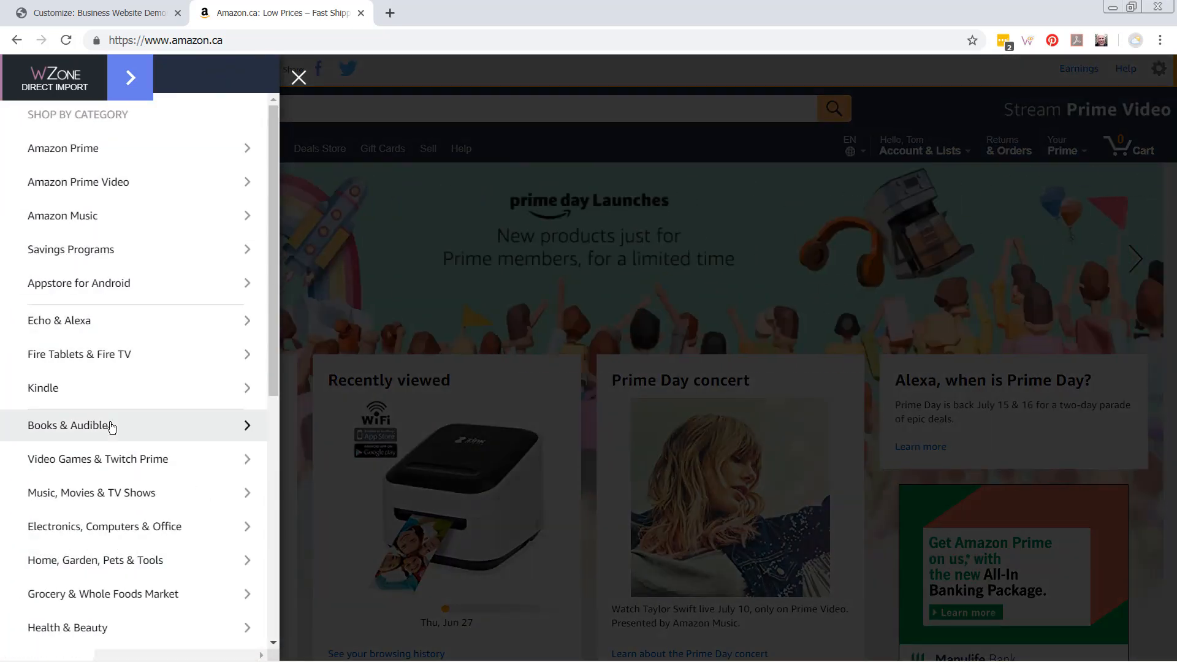
scroll(111, 426, "down", 5)
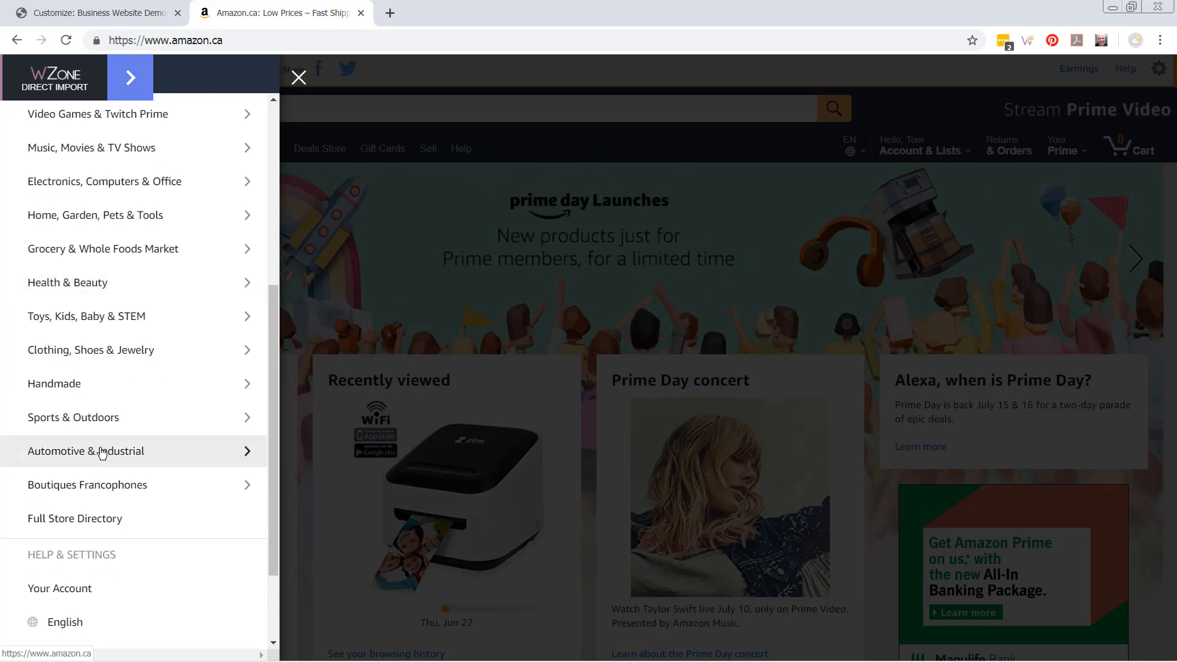
scroll(128, 401, "down", 2)
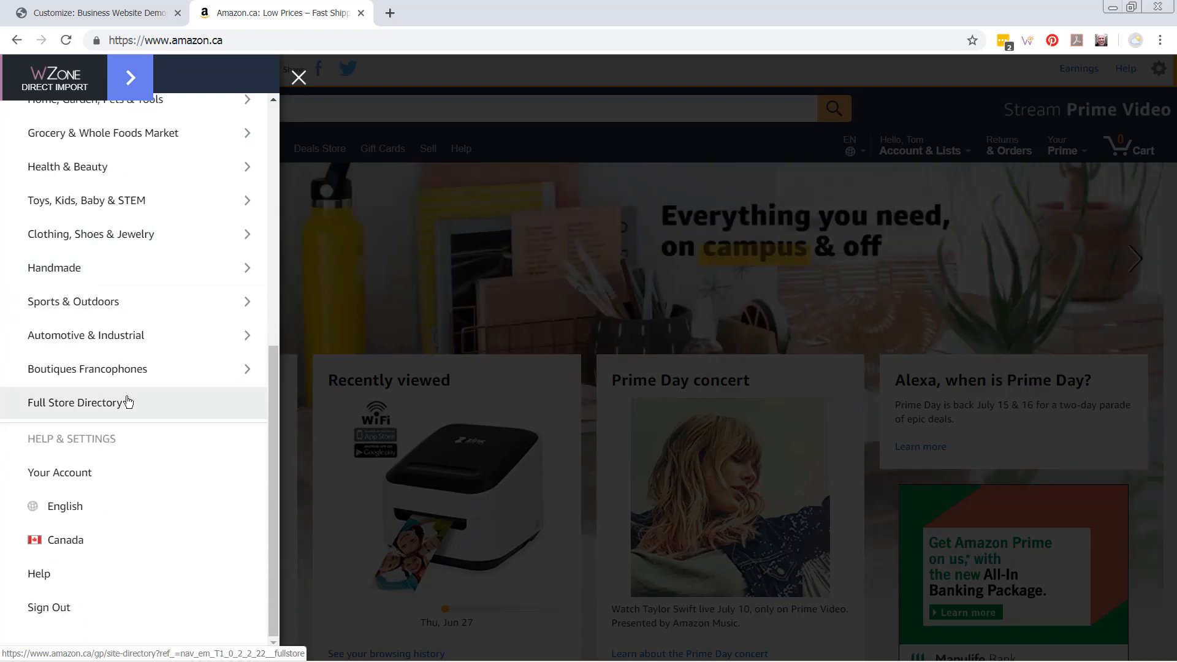
scroll(129, 397, "up", 4)
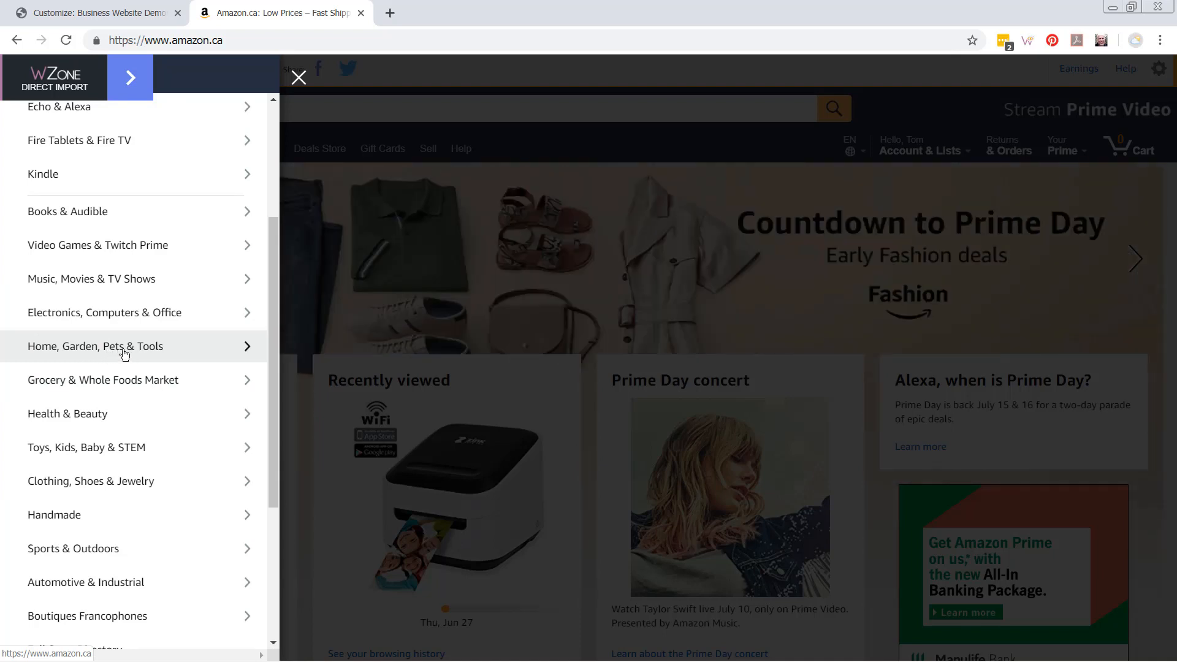
left_click(128, 353)
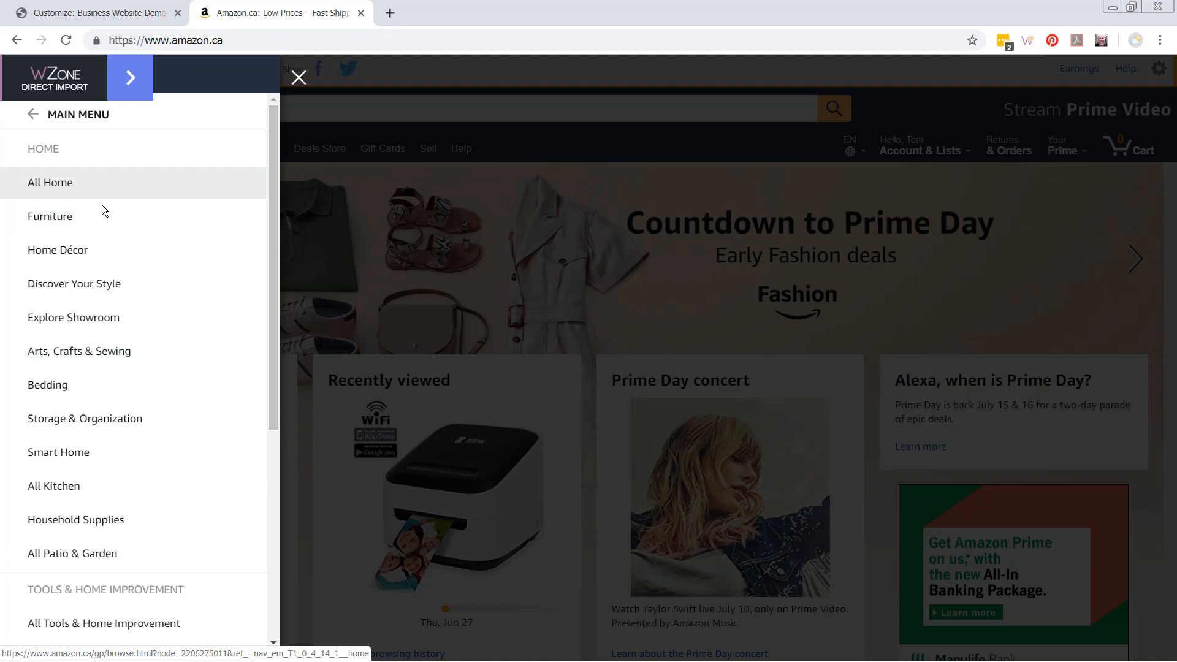
scroll(128, 354, "down", 2)
scroll(125, 352, "down", 4)
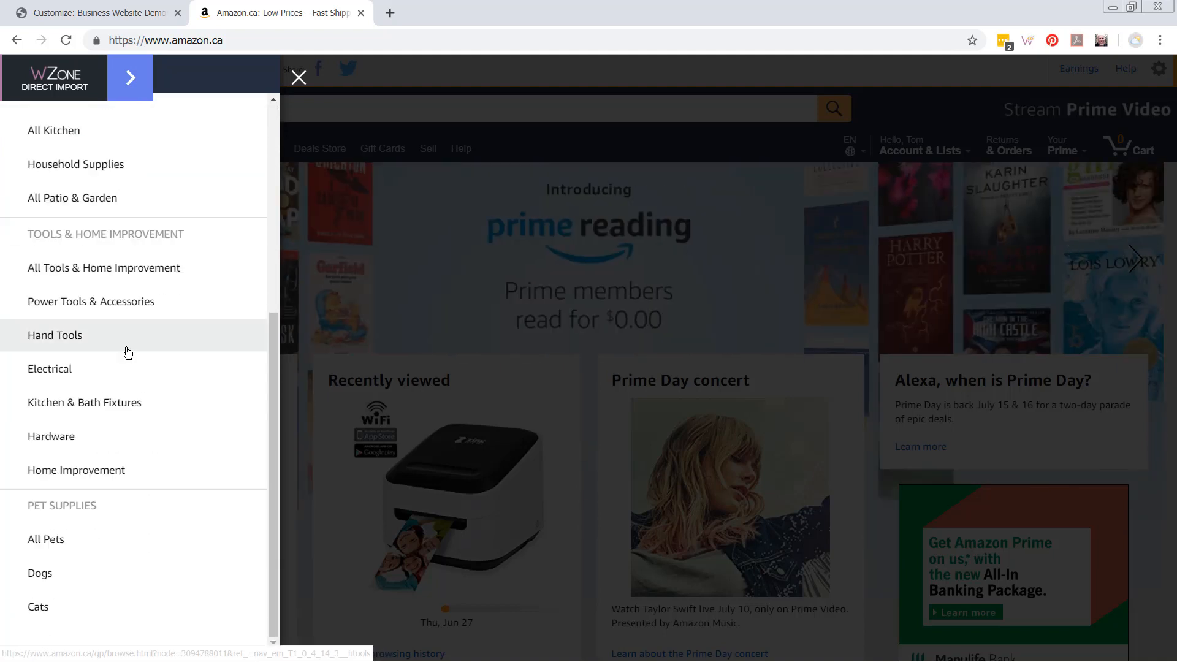
left_click(57, 543)
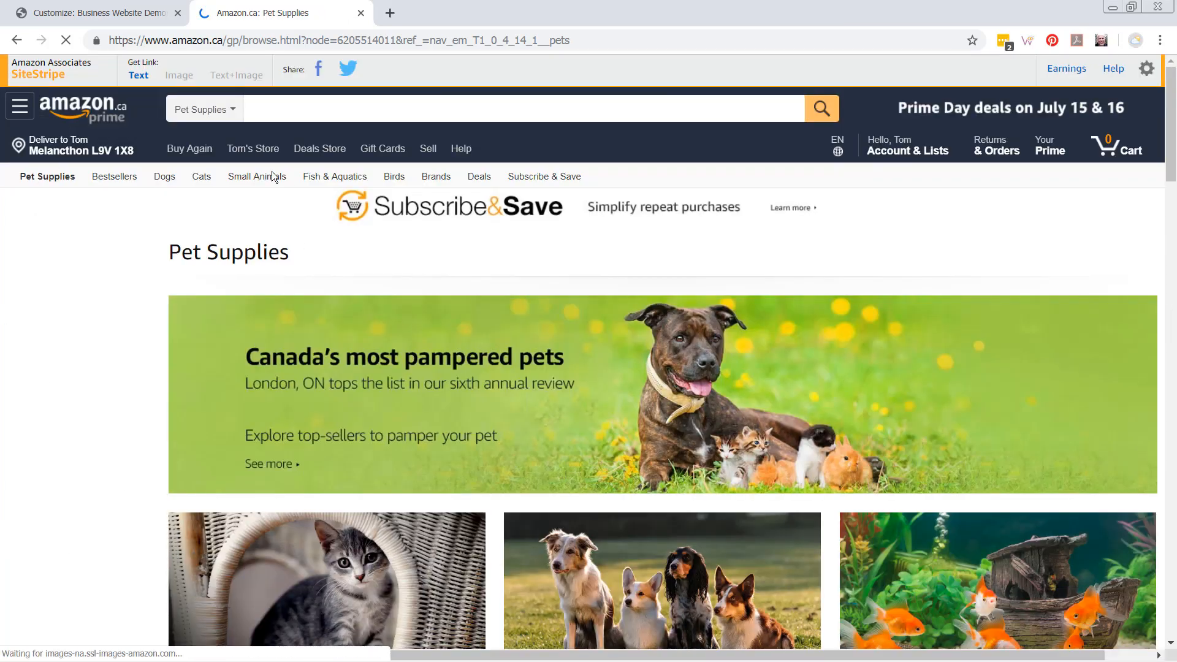
left_click(337, 182)
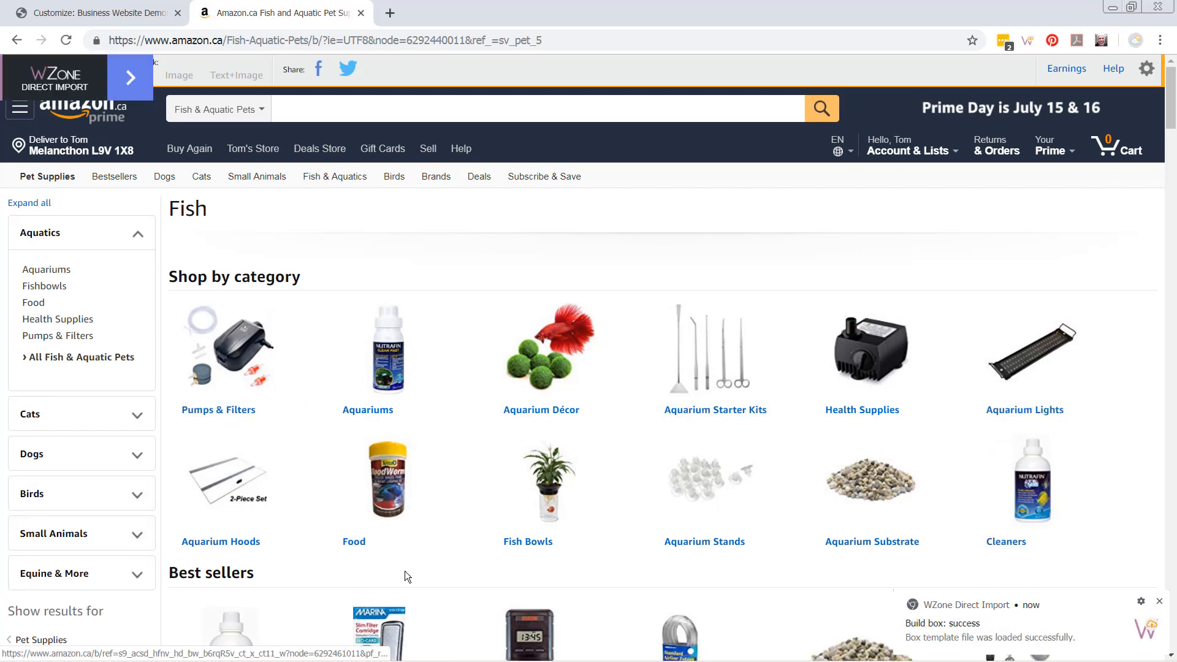
Step: Return to the WordPress site, close the customizer and open the product categories page
left_click(127, 21)
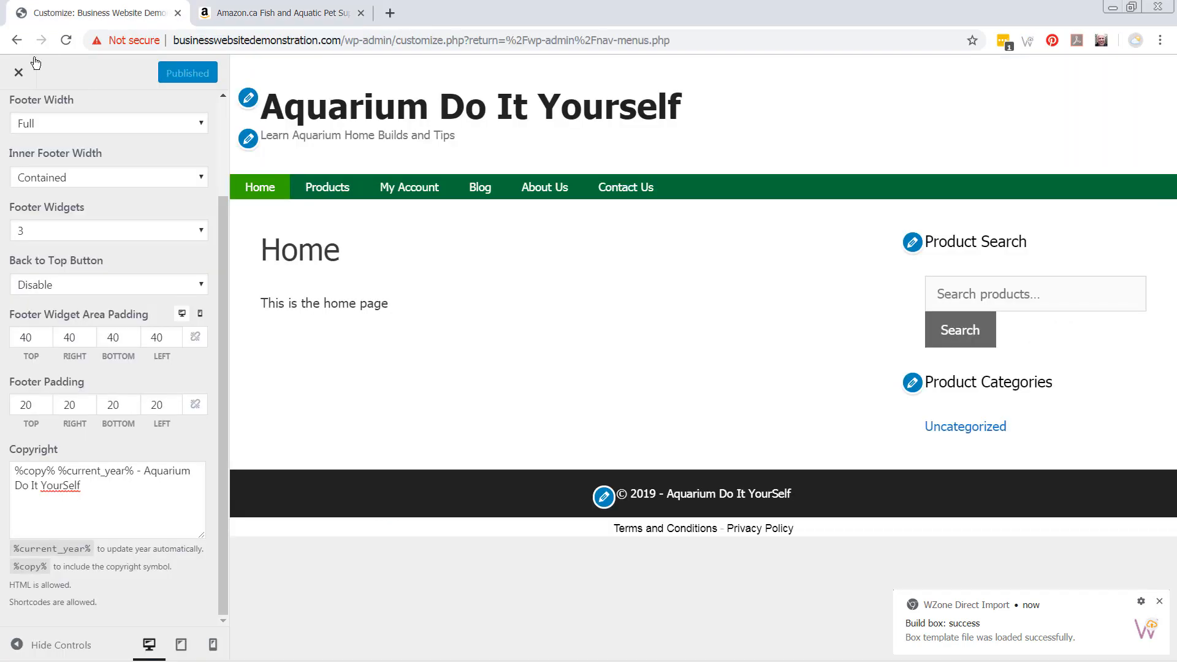
left_click(19, 73)
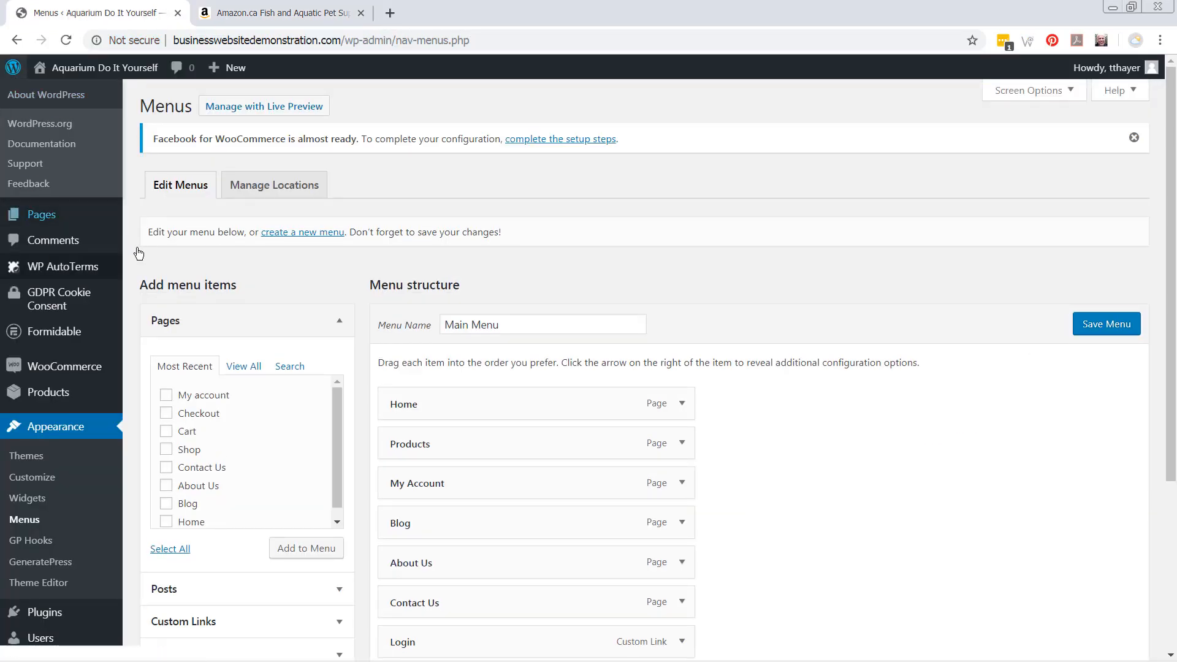
mouse_move(61, 370)
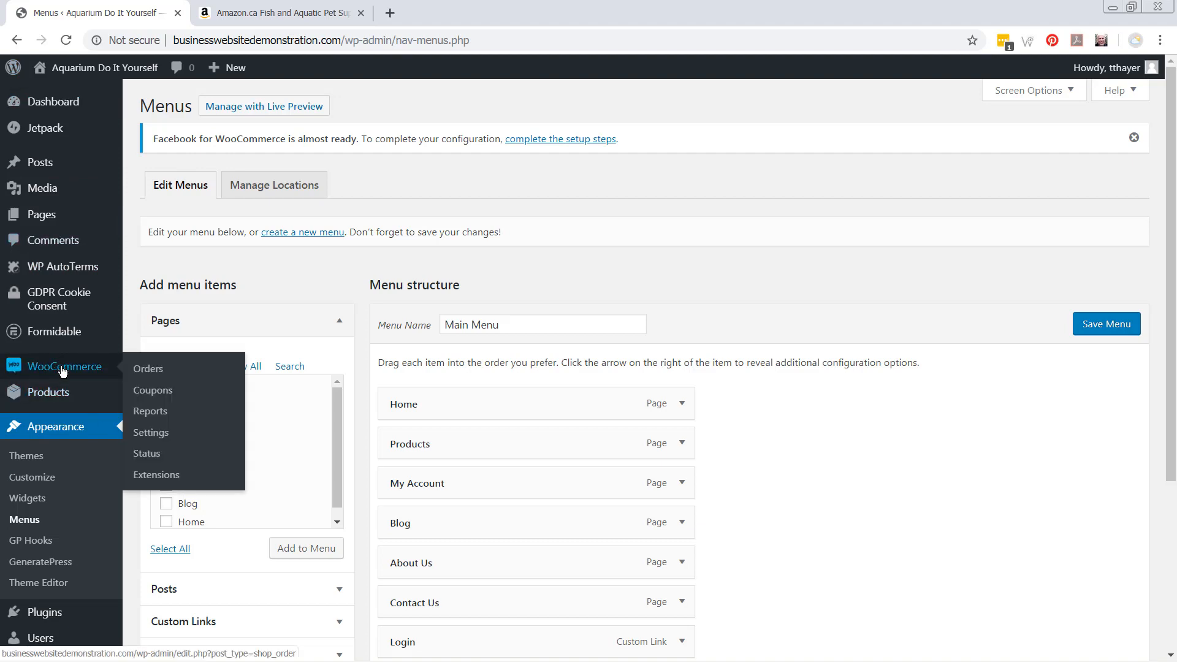
mouse_move(55, 399)
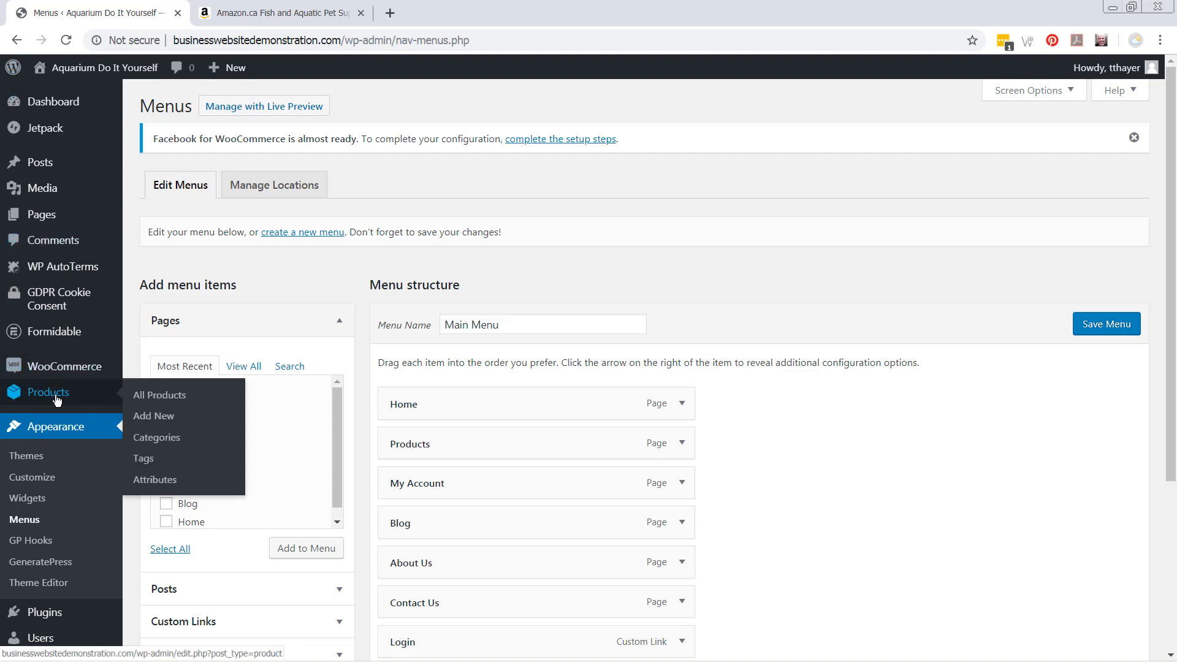
left_click(167, 442)
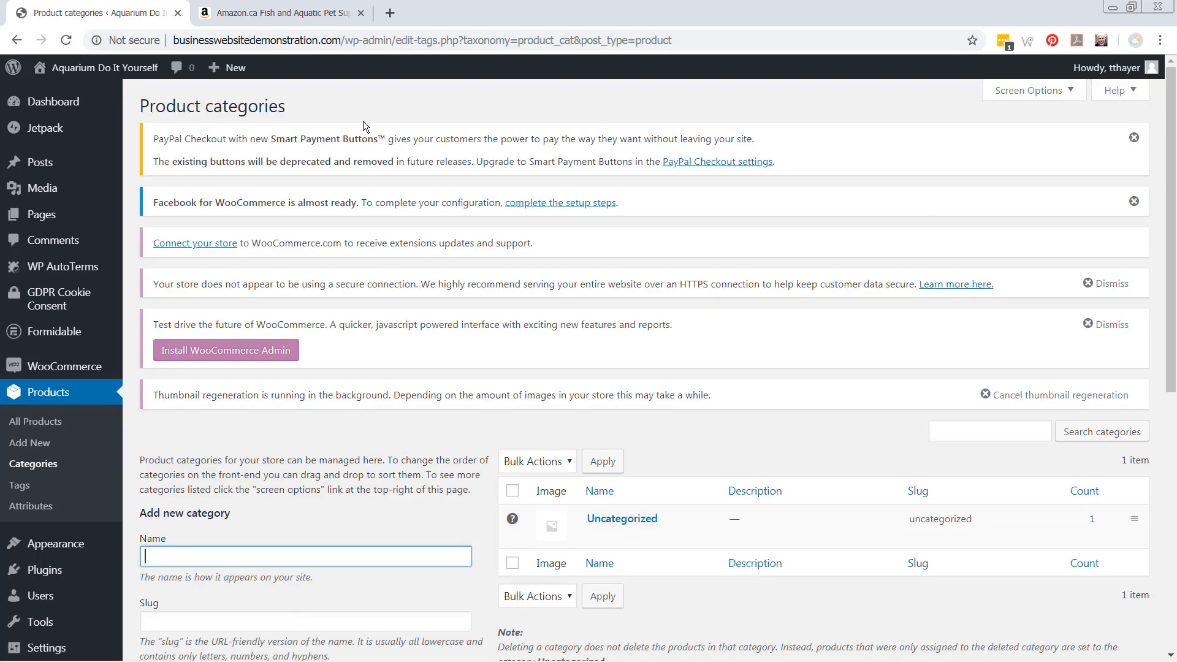
Step: Copy the Pumps & Filters category label from Amazon's Fish page into the new product category's name
left_click(261, 22)
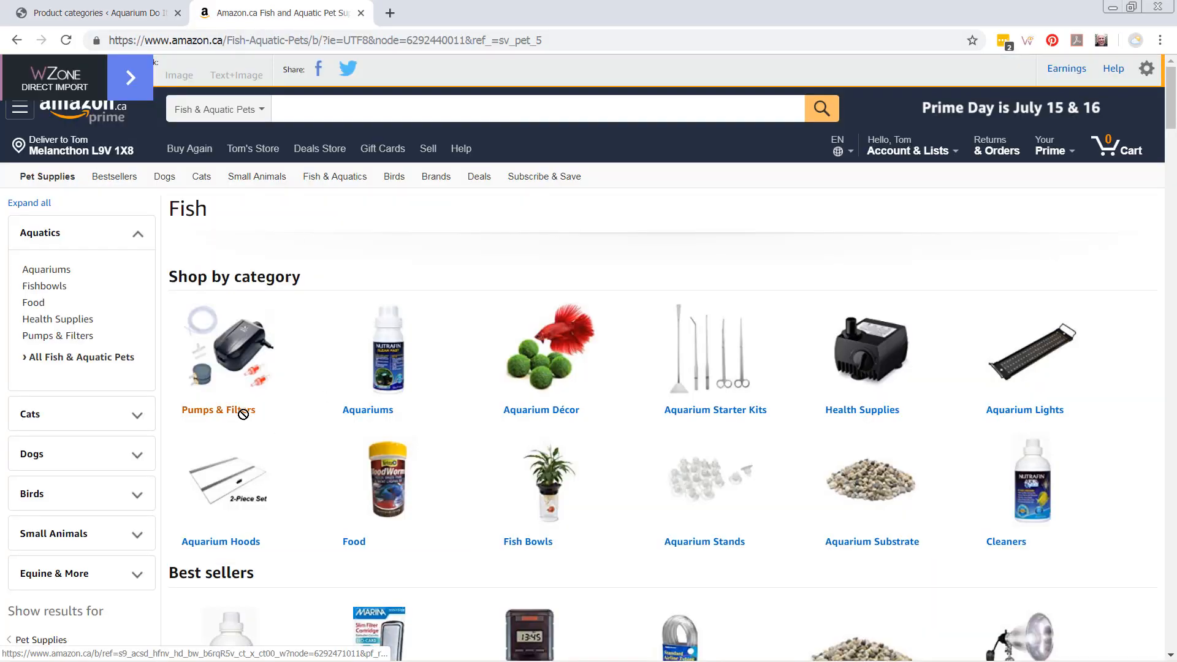
mouse_move(243, 415)
left_mouse_down()
mouse_move(185, 421)
mouse_move(195, 410)
mouse_move(264, 422)
left_mouse_up()
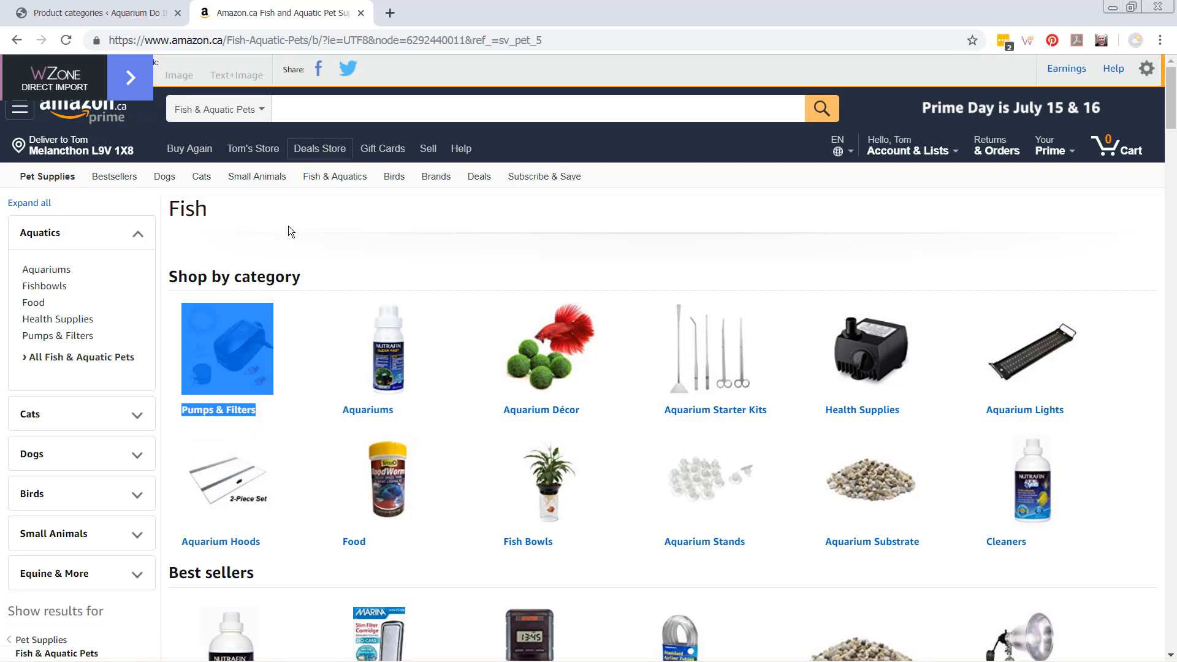
left_click(99, 15)
left_click(203, 556)
type("Shop by category Pumps & Filters")
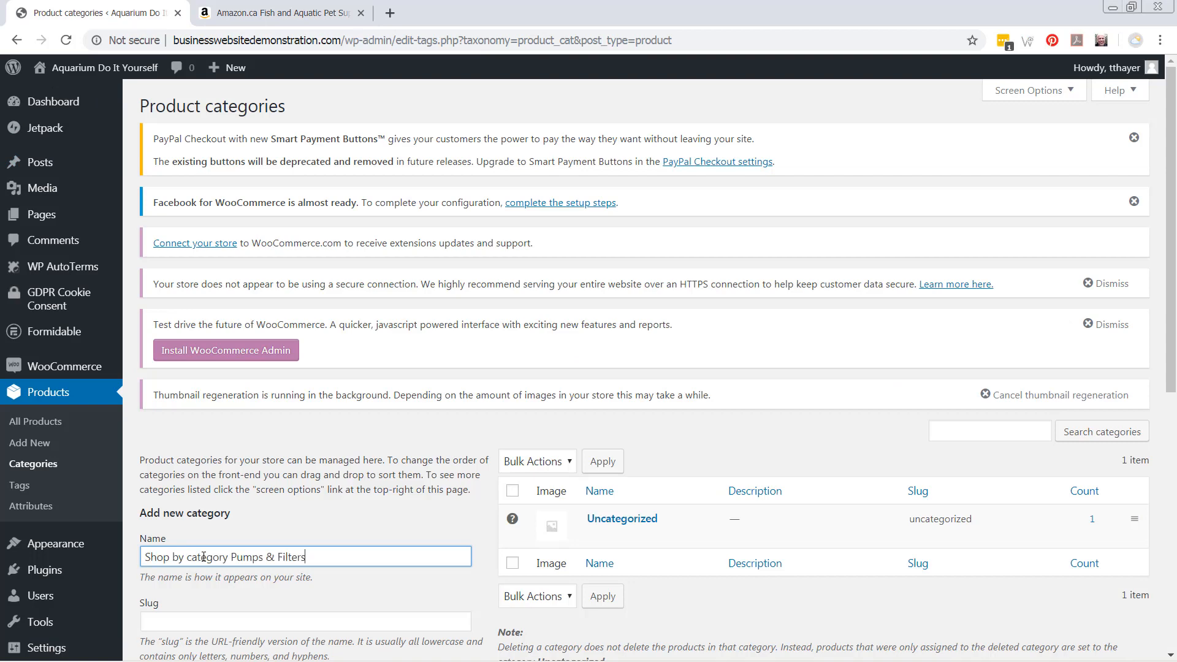
Step: Remove the extra words "Shop by category" from the new category's name, leaving "Pumps & Filters"
key("shift+Right")
key("shift+Right")
key("shift+Right")
key("shift+Right")
key("shift+Right")
key("shift+Right")
key("shift+Right")
key("shift+Right")
key("shift+Right")
key("shift+Right")
key("shift+Right")
key("shift+Right")
key("shift+Right")
key("shift+Right")
key("shift+Right")
key("shift+Right")
key("BackSpace")
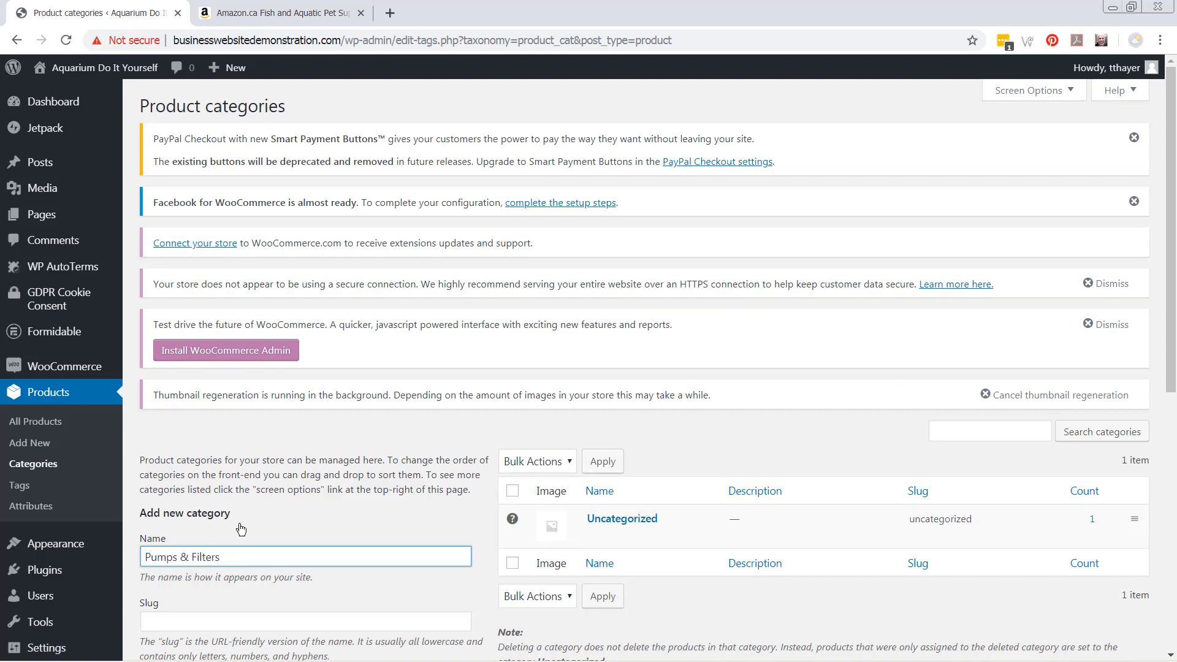
Step: Switch to the Amazon Fish page and start saving the Pumps & Filters category picture as an image file
scroll(368, 390, "down", 5)
scroll(380, 351, "down", 3)
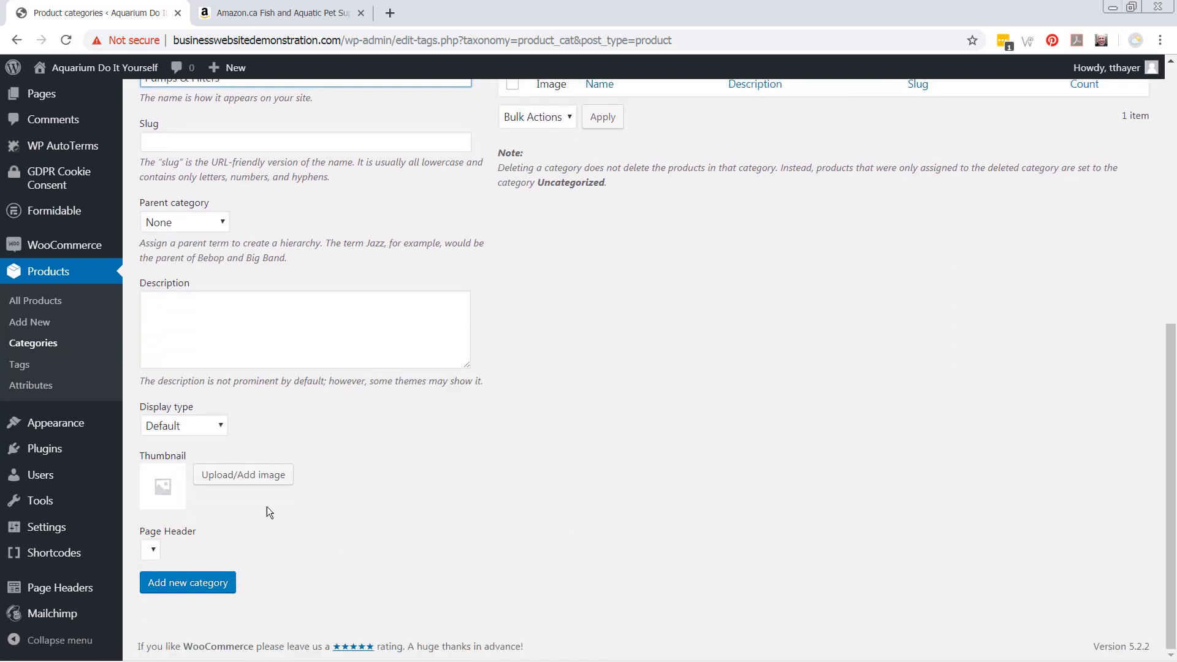
left_click(286, 15)
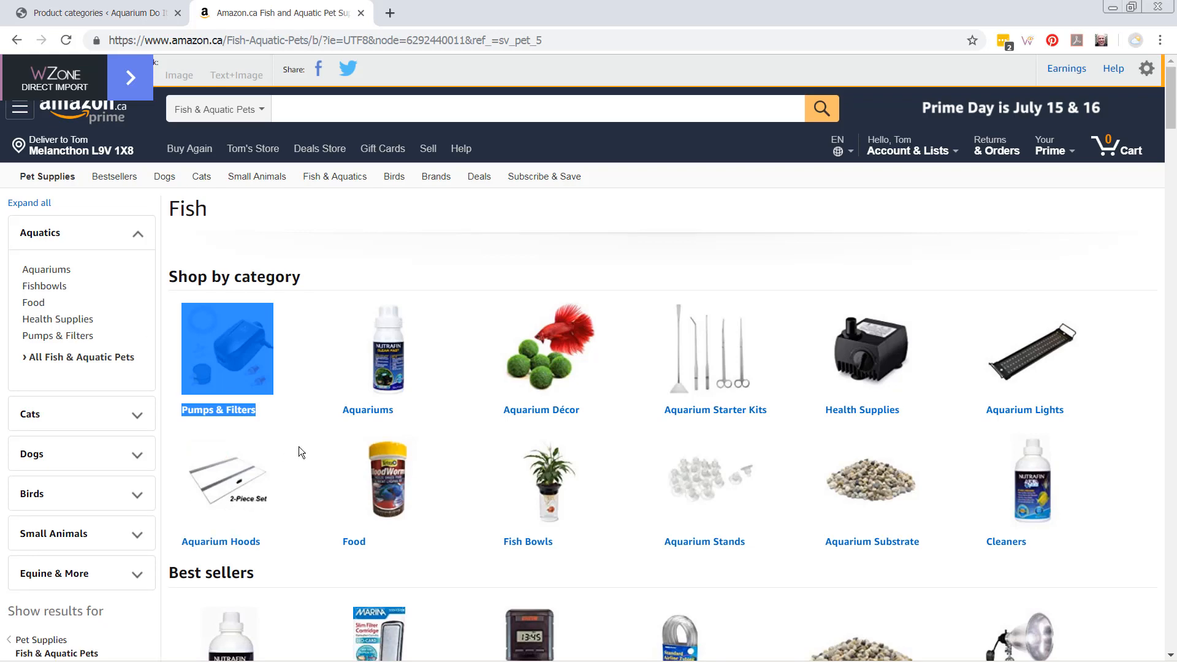
left_click(165, 453)
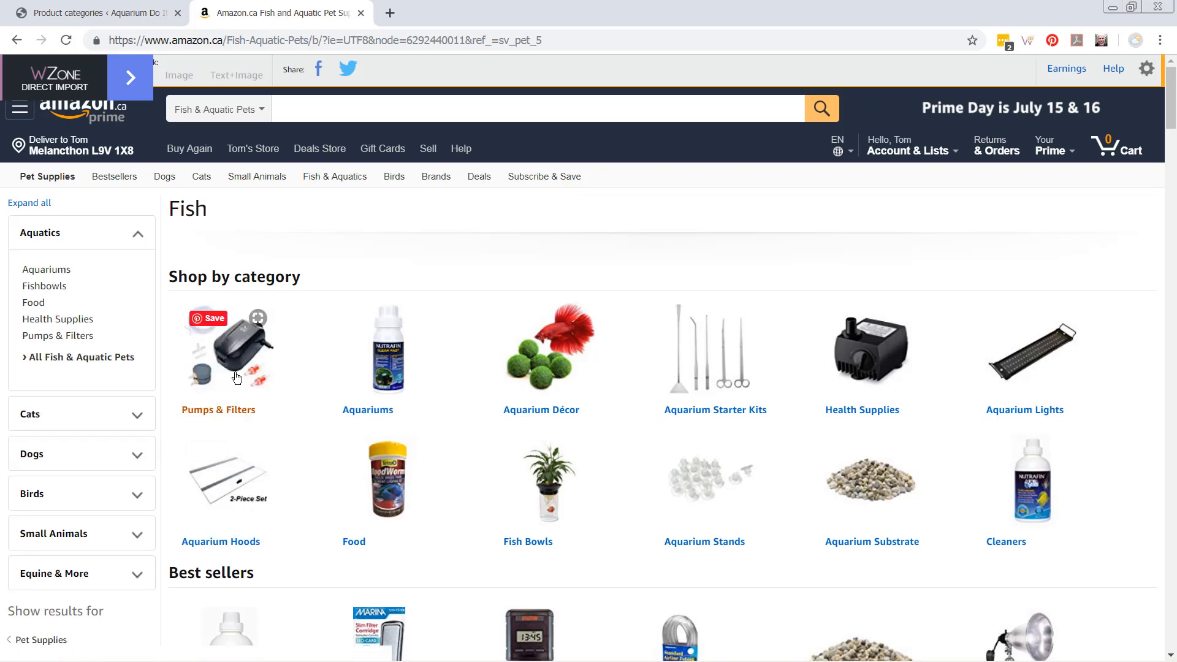
right_click(244, 349)
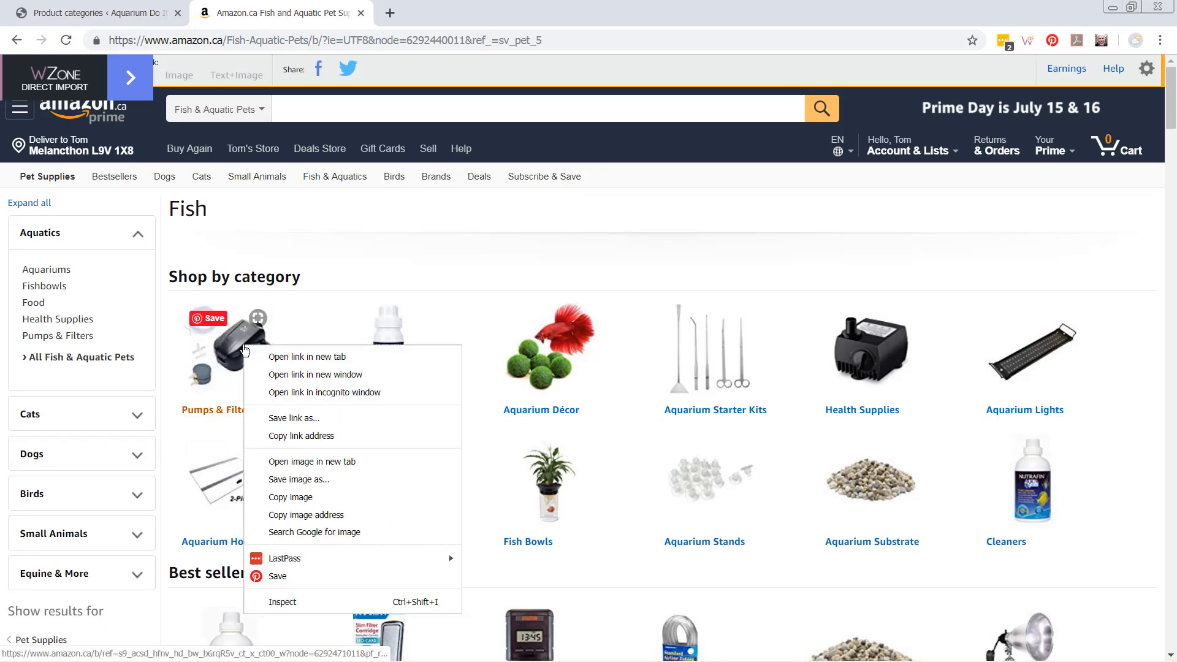
left_click(307, 480)
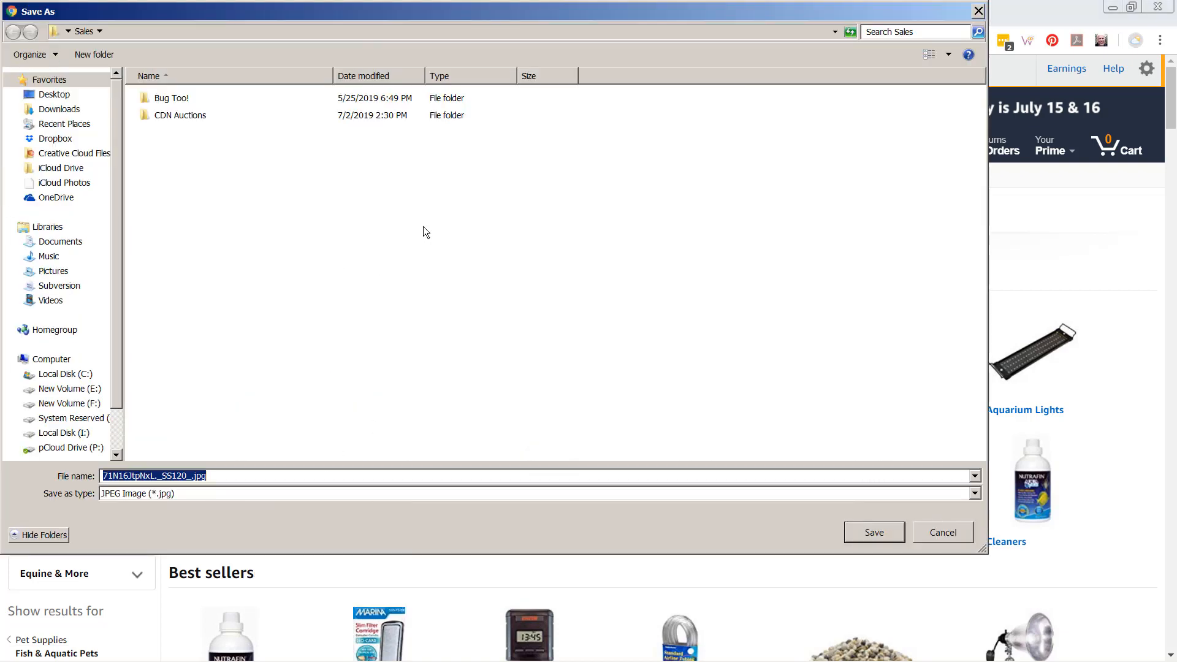
Step: Create a folder named 1 on the Desktop and save the picture in it as 71N16JtpNxL._SS120_.jpg
left_click(52, 96)
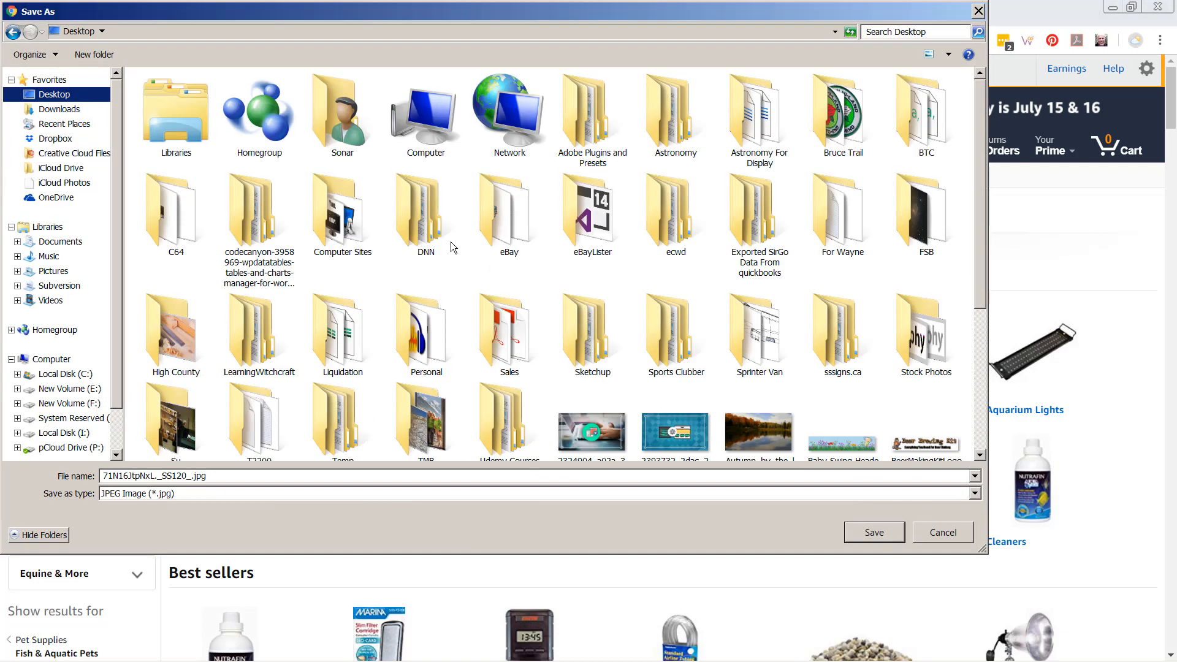
right_click(418, 276)
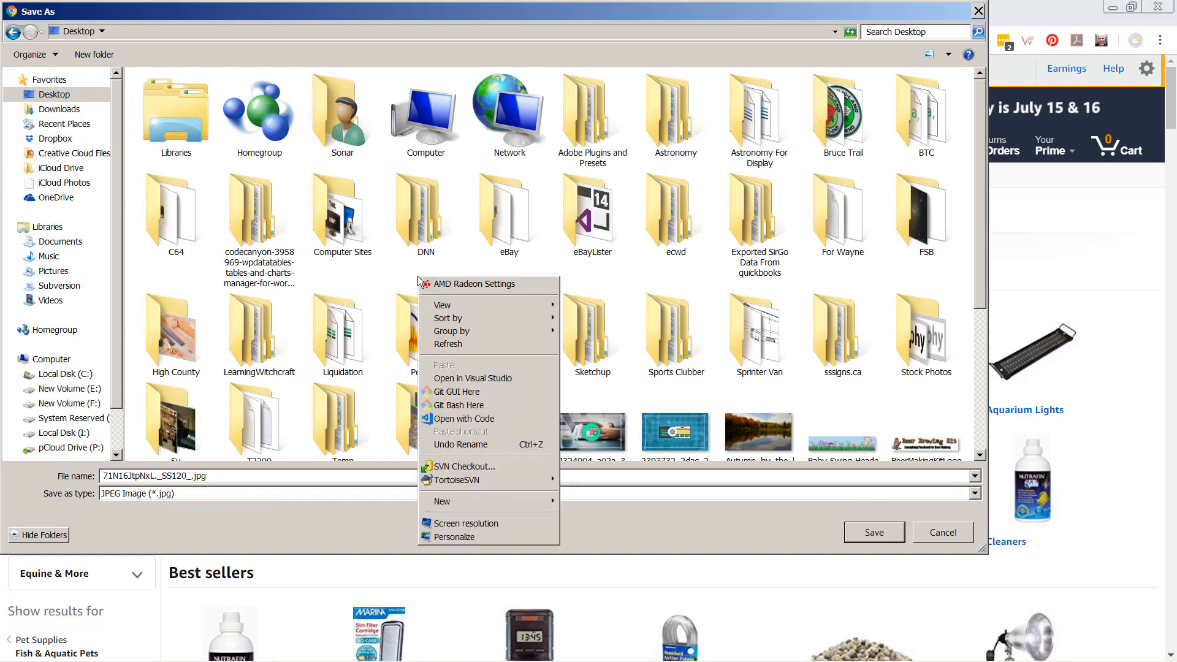
left_click(223, 168)
right_click(223, 168)
mouse_move(326, 387)
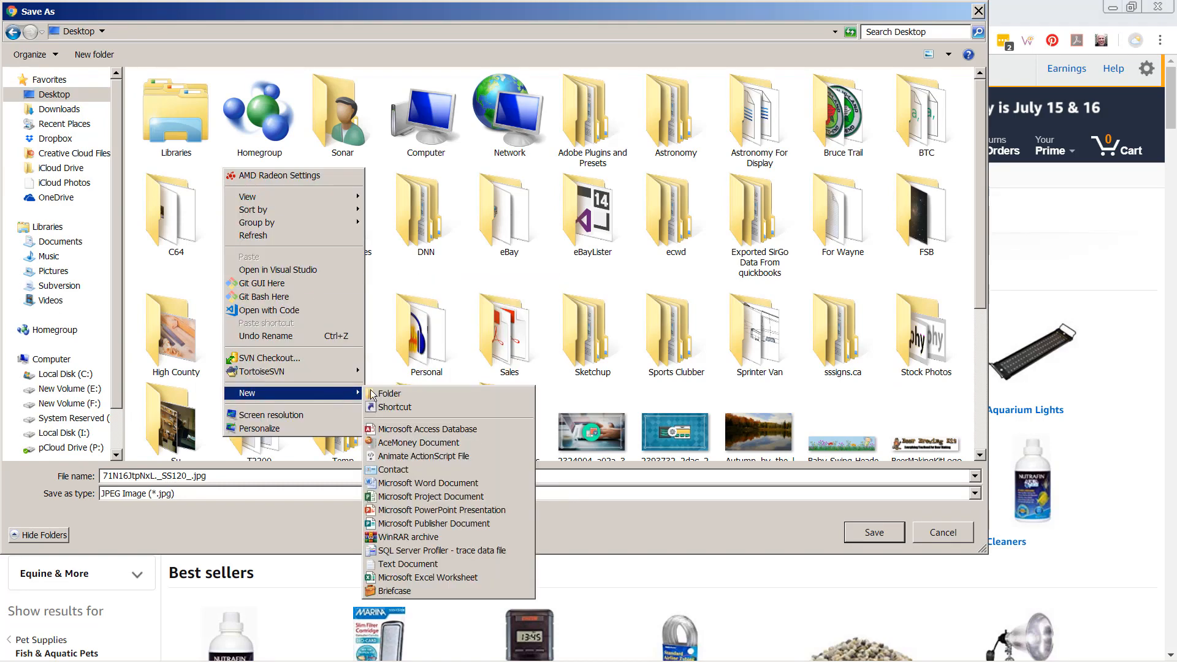
left_click(385, 389)
type("1")
key("Return")
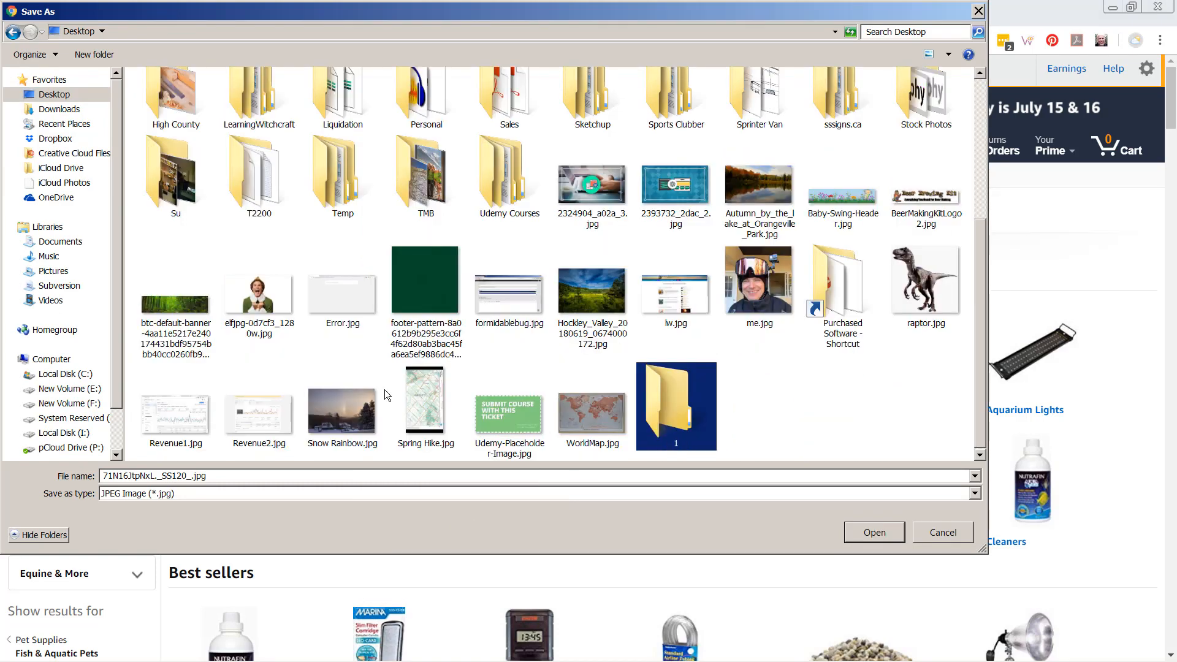
key("Return")
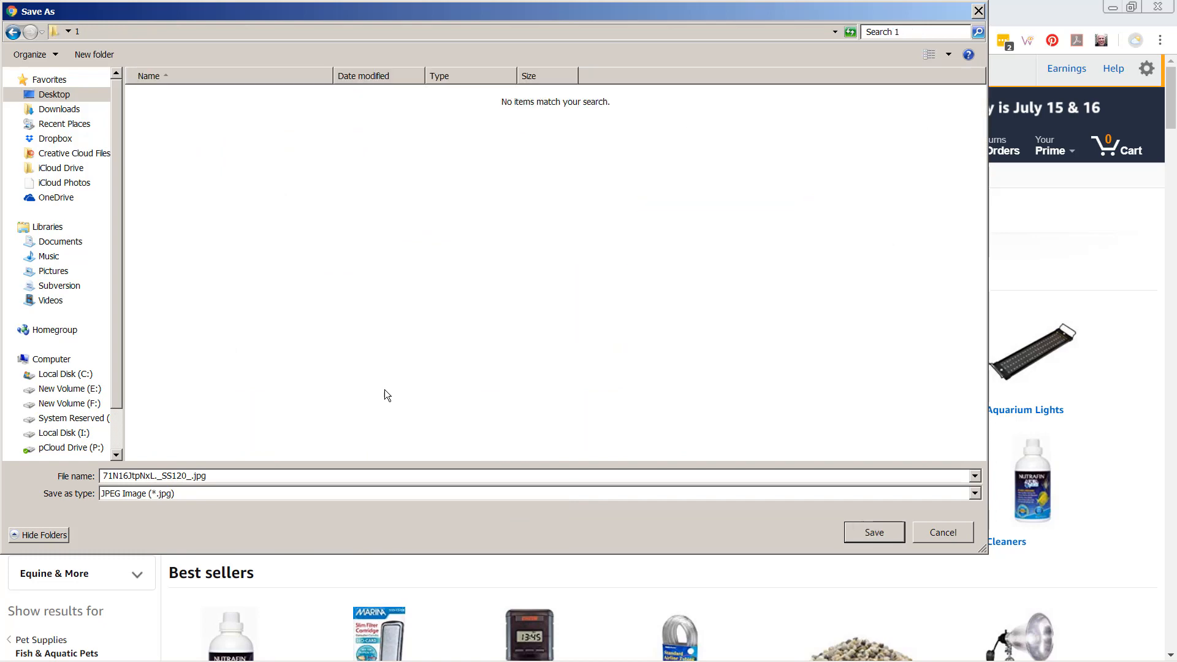
left_click(869, 532)
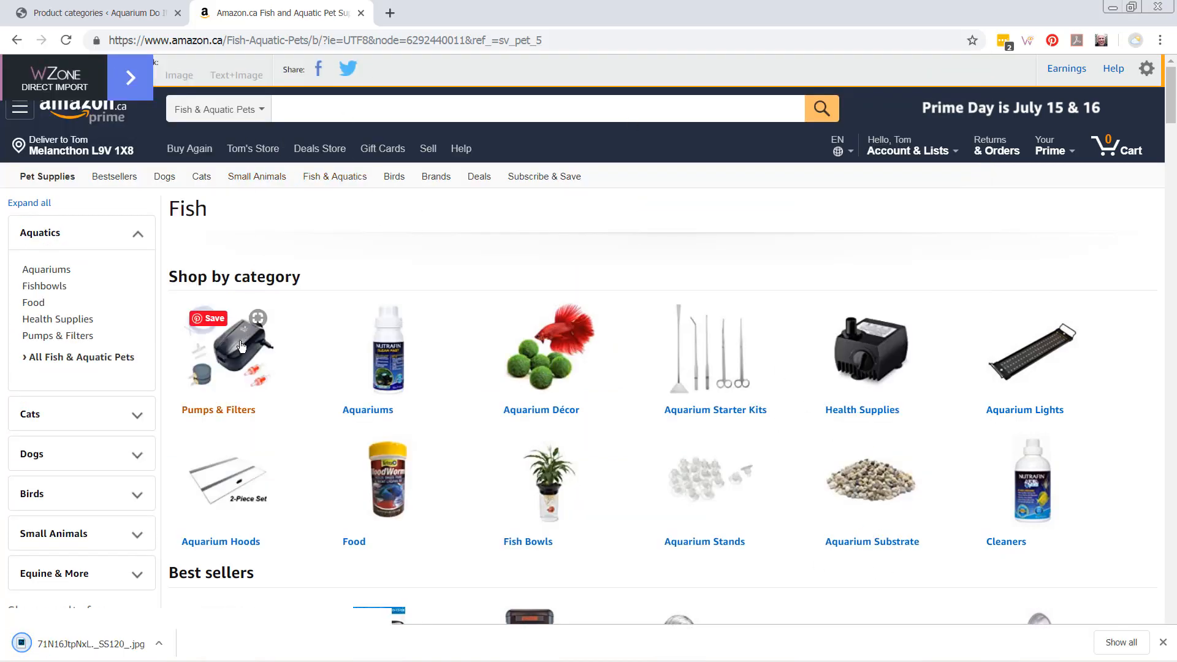
Step: Switch to the product categories page and upload 71N16JtpNxL._SS120_.jpg from the Desktop's folder 1 as the new category's thumbnail
left_click(98, 12)
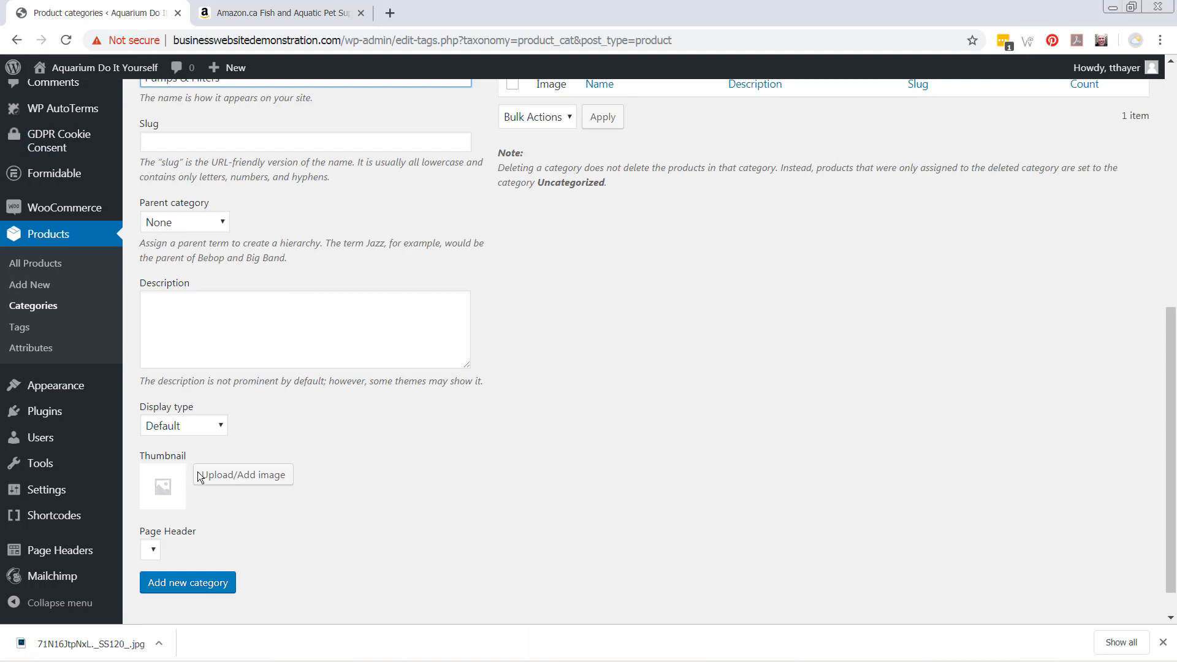
left_click(243, 477)
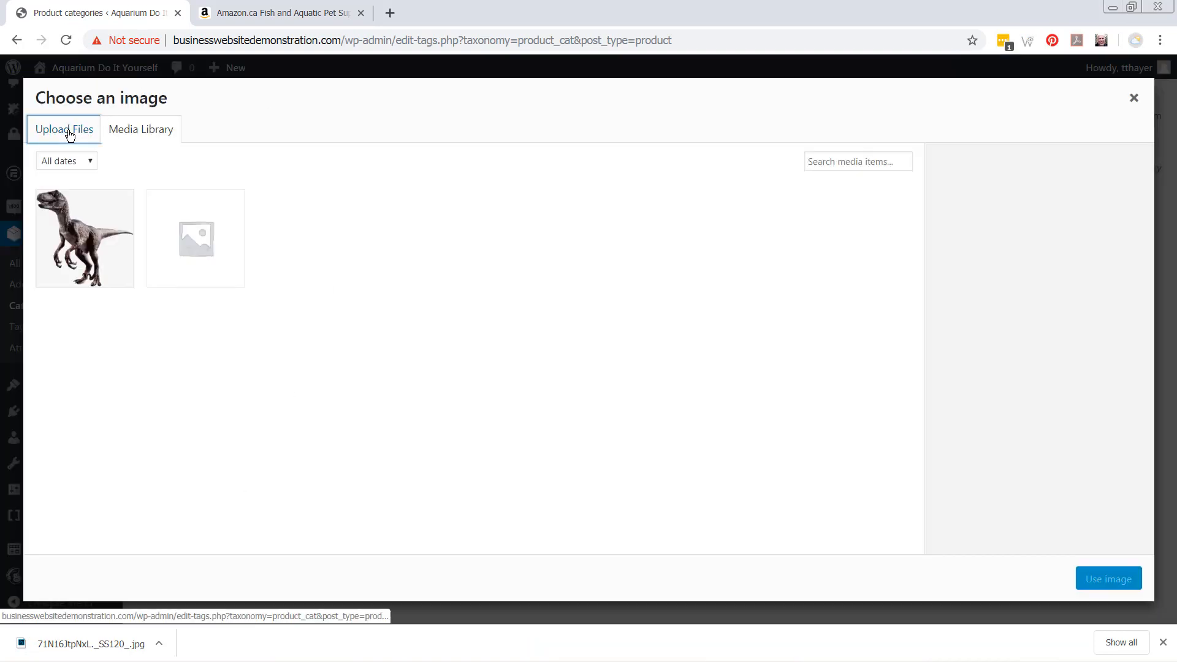
left_click(69, 135)
left_click(635, 345)
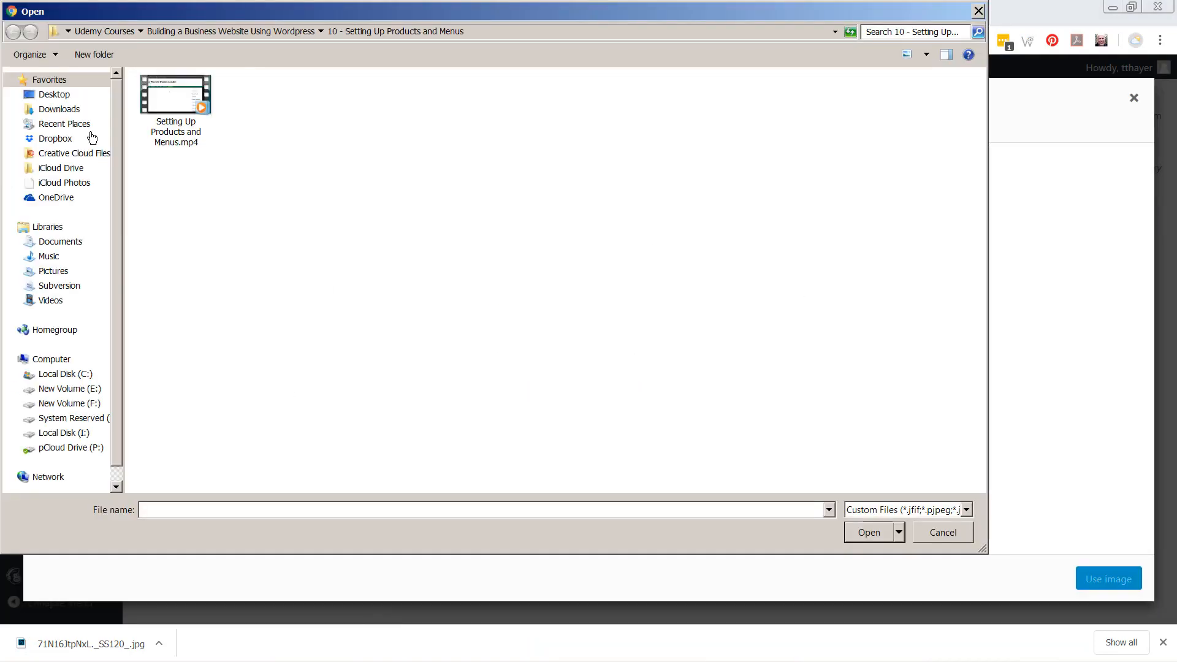
left_click(61, 95)
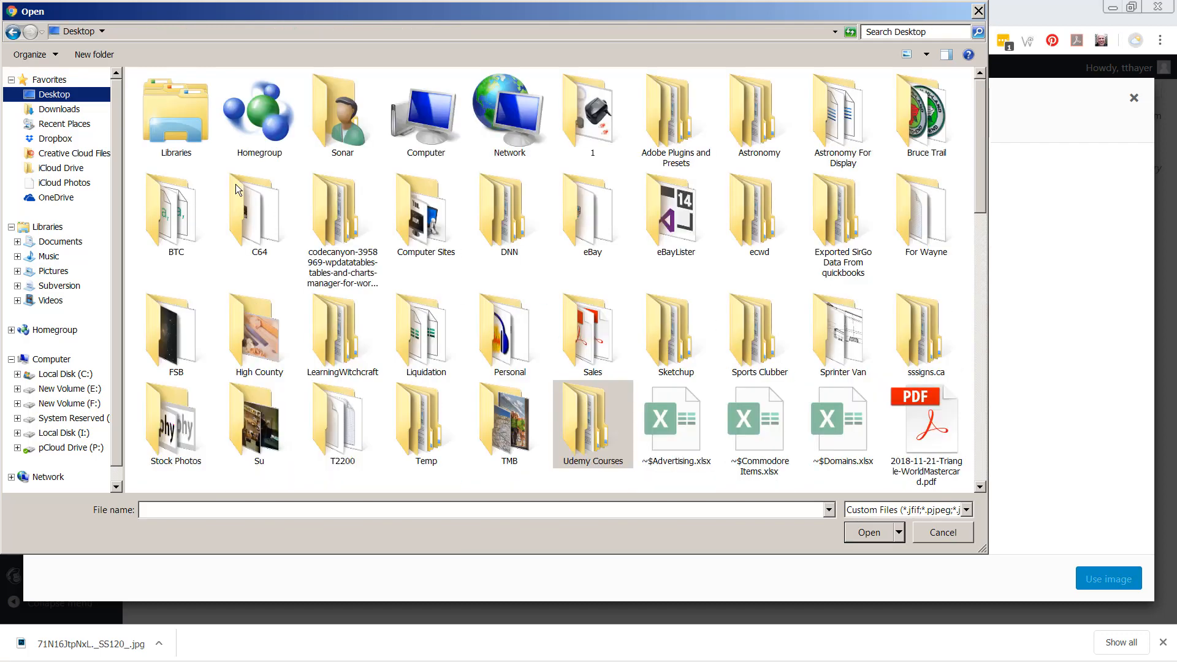
double_click(572, 102)
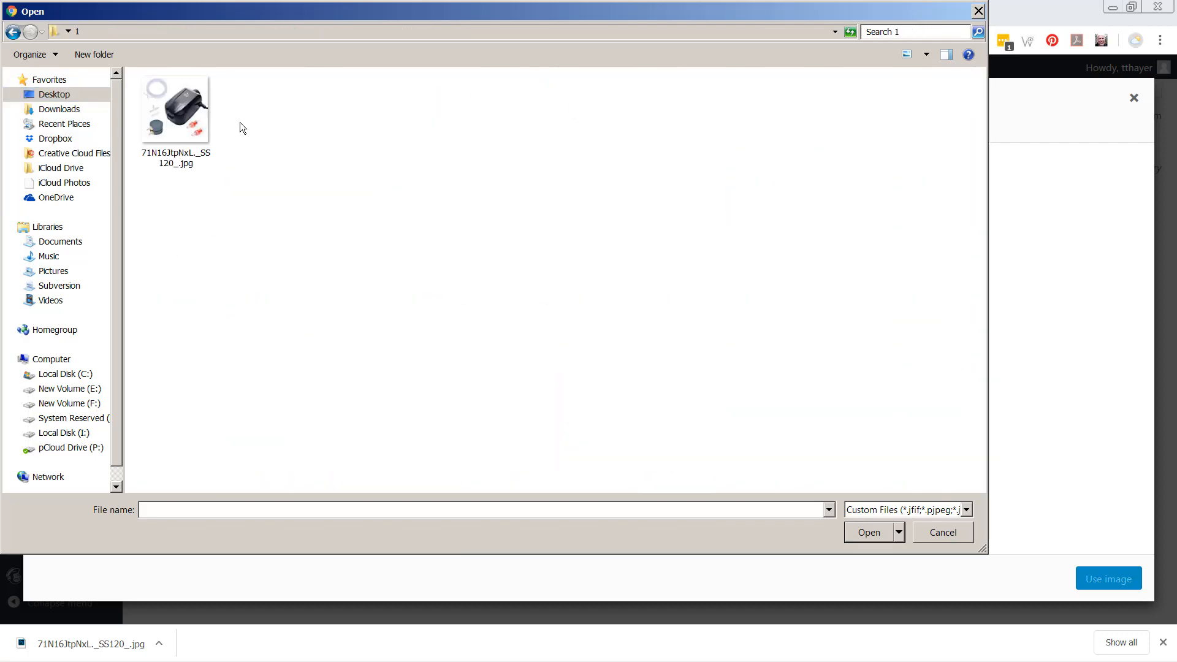
double_click(178, 118)
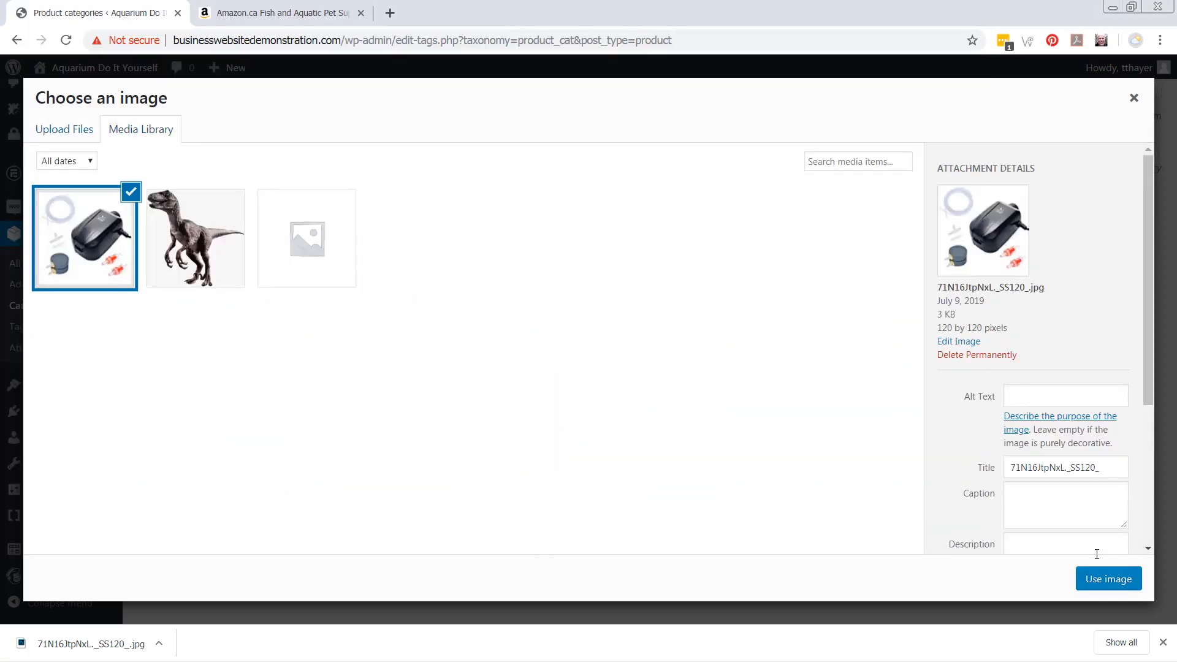
left_click(1108, 579)
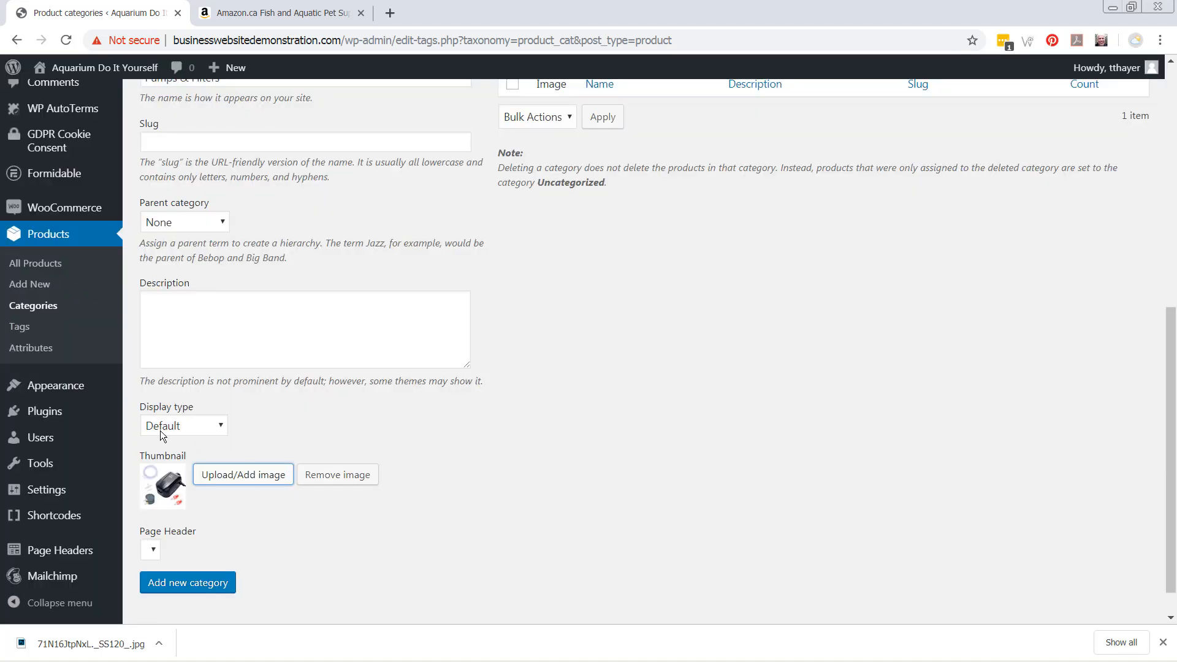
Step: Reopen the thumbnail selection and give the pump image the alt text "Aquarium DIY Pumps and Filters"
left_click(245, 482)
left_click(106, 226)
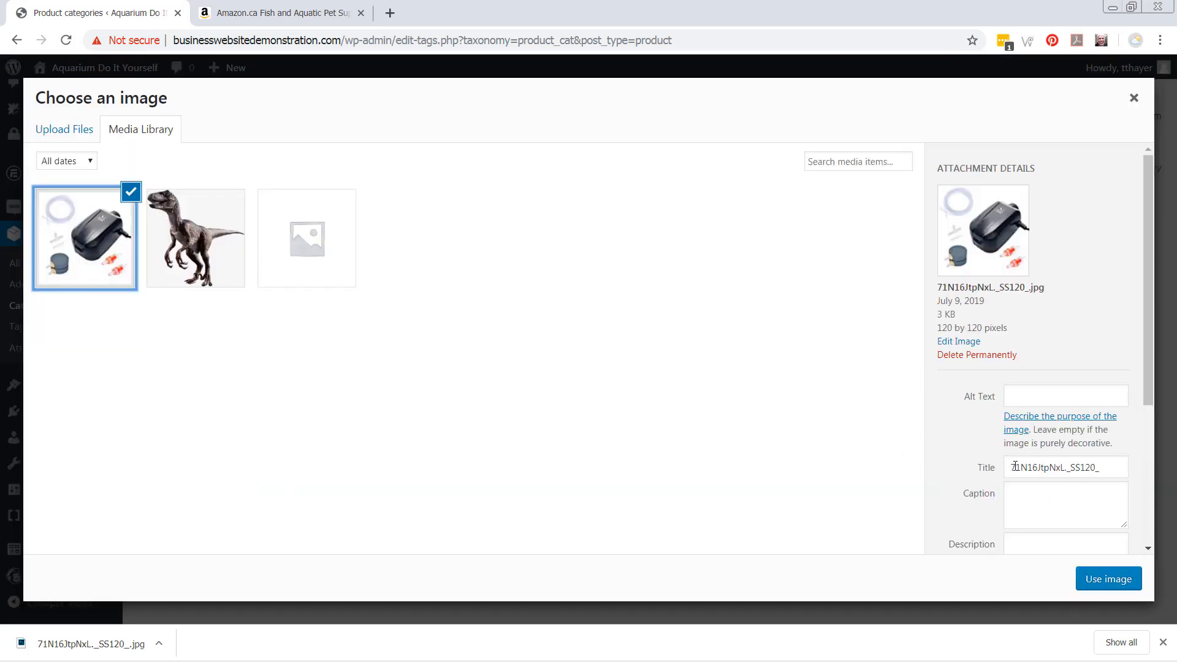
scroll(1012, 446, "down", 2)
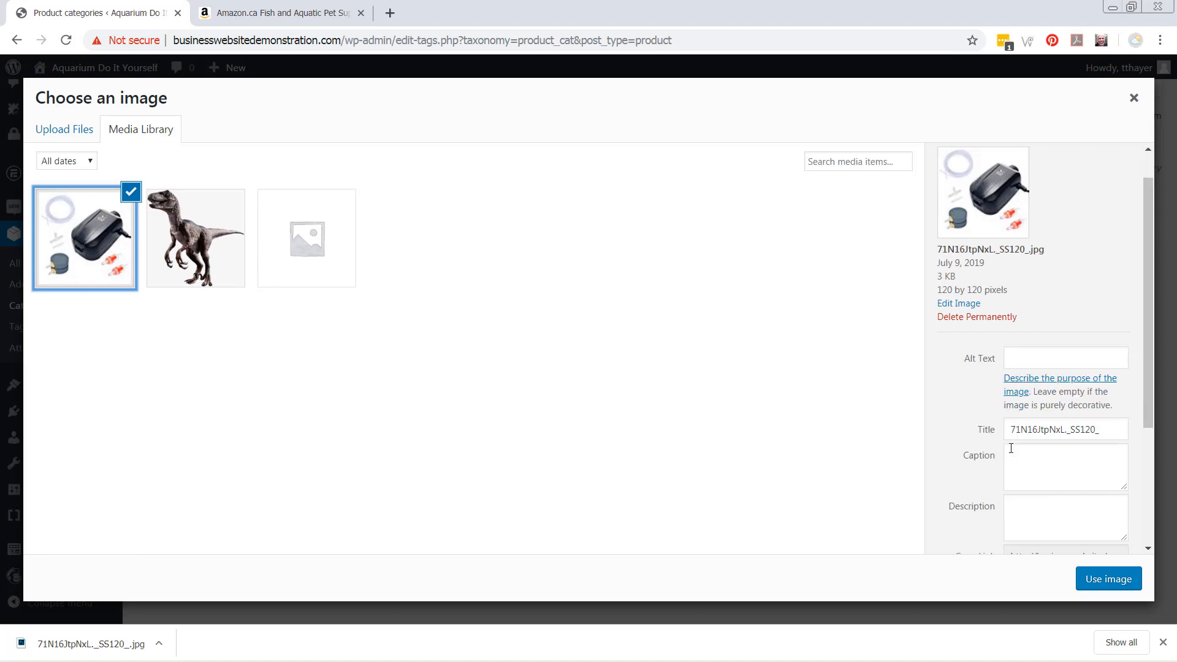
left_click(1037, 284)
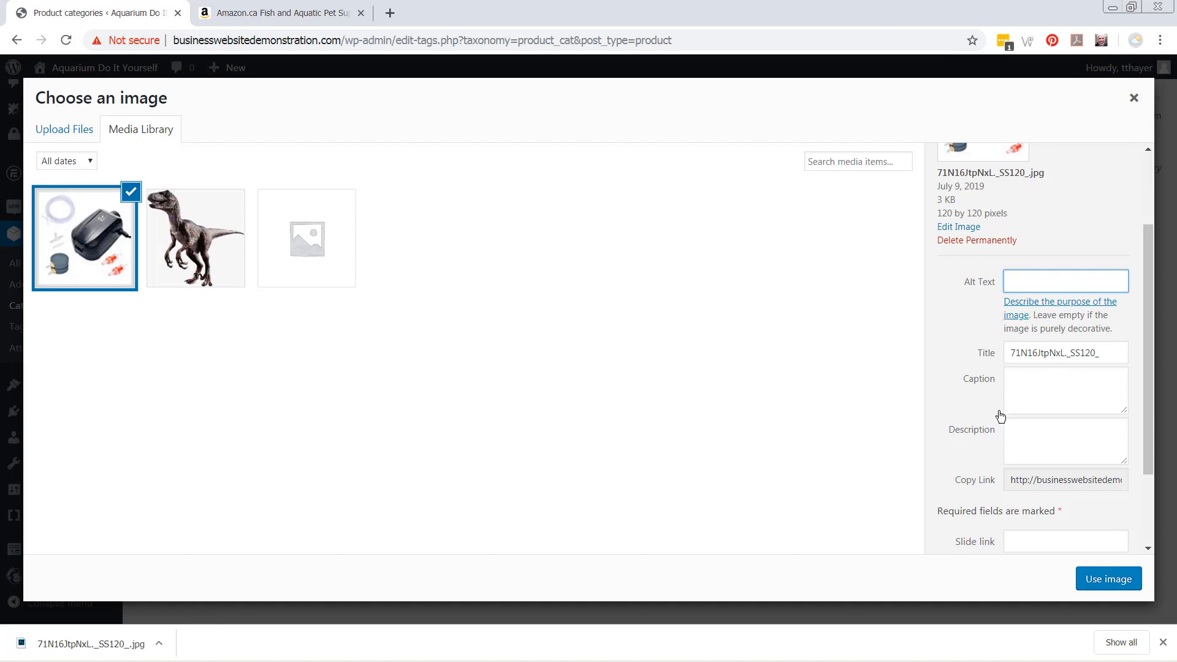
type("Aquarium DIY Pumps and Filters")
Step: Copy the pump image's alt text into its title, replacing the file-based title with "Aquarium DIY Pumps and Filters"
key("ctrl+a")
key("ctrl+c")
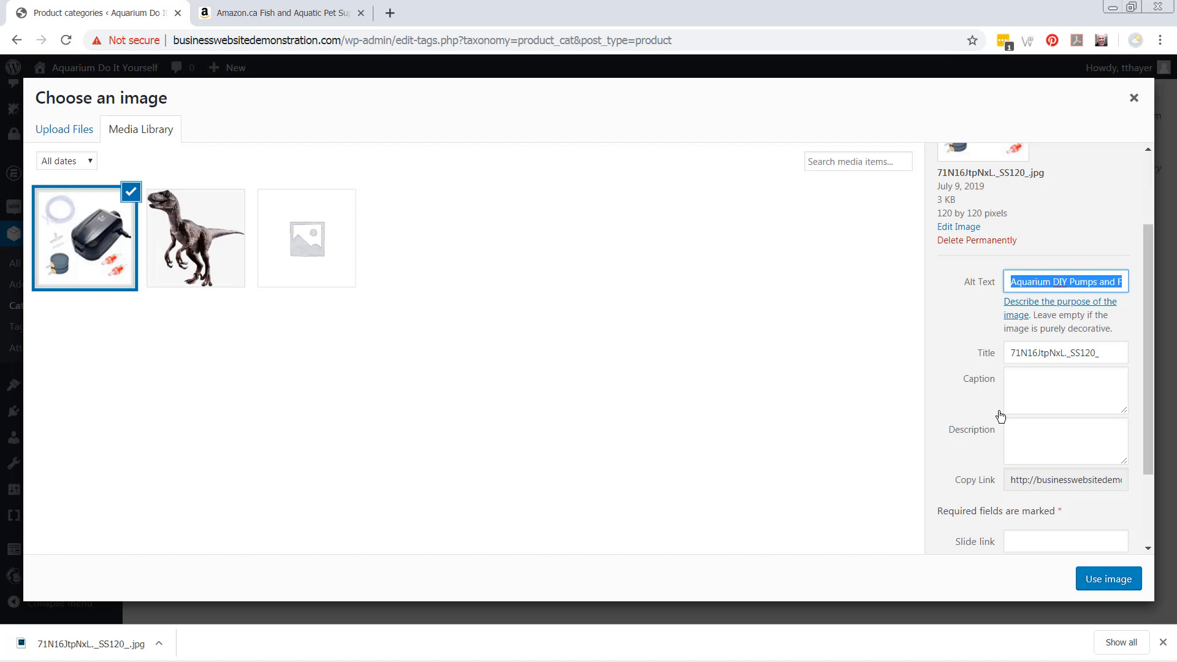
key("Tab")
key("Tab")
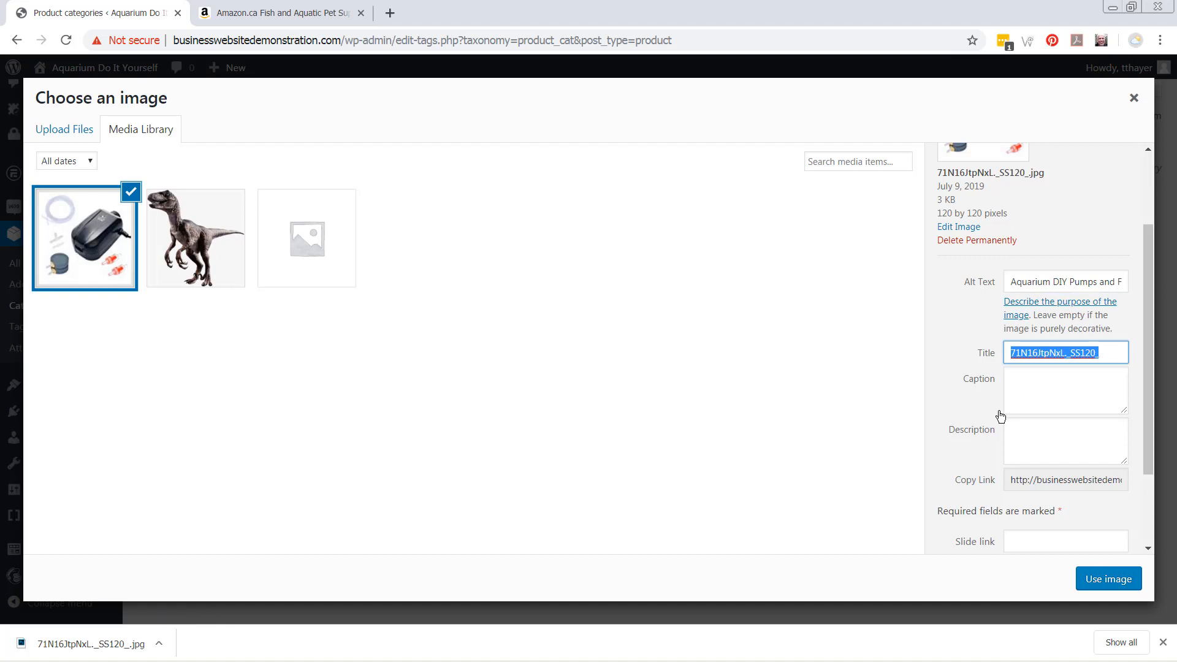
key("ctrl+v")
scroll(978, 401, "down", 2)
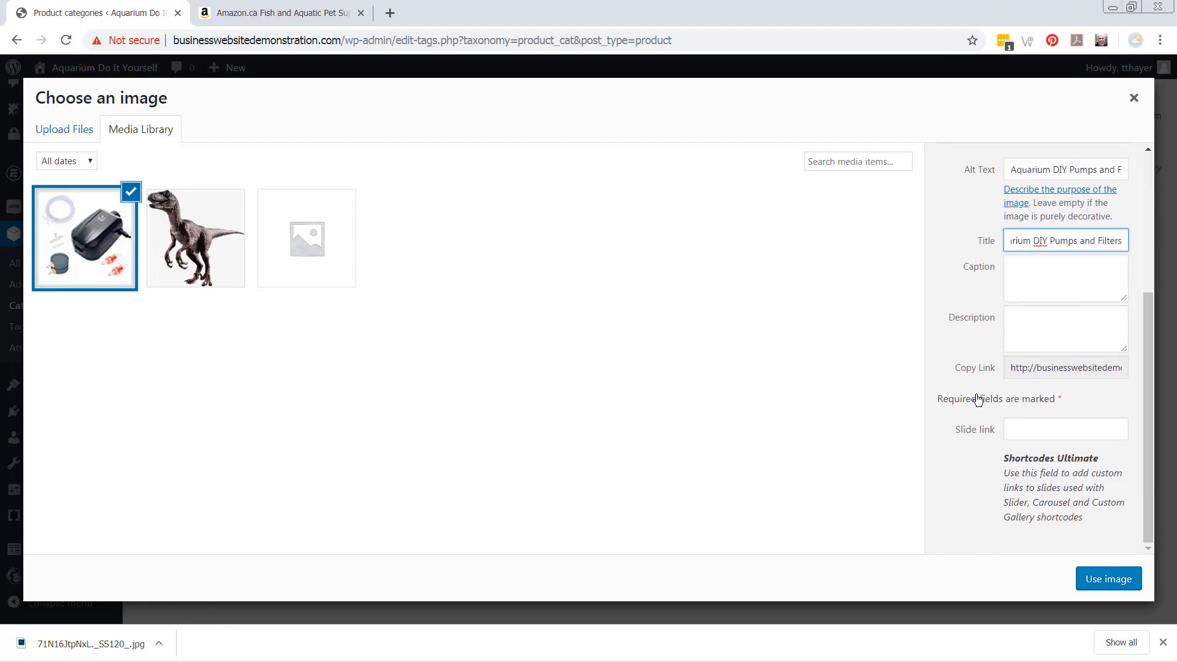
key("Tab")
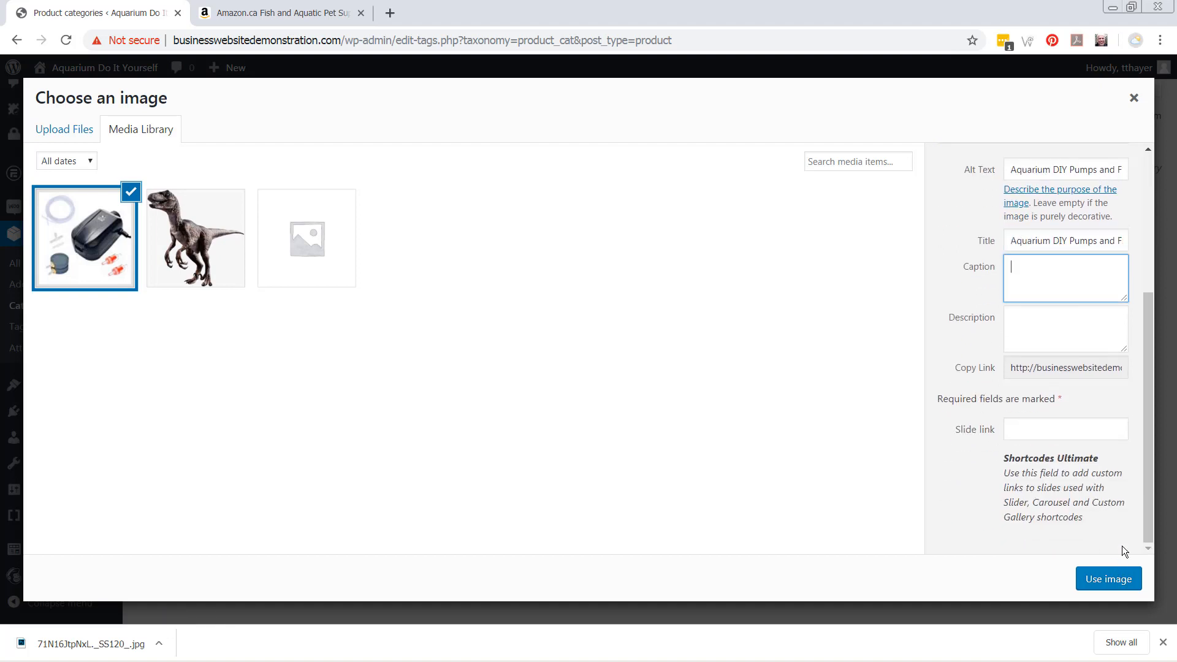
Step: Use the pump image as the thumbnail and add the Pumps & Filters category to the store
left_click(1114, 580)
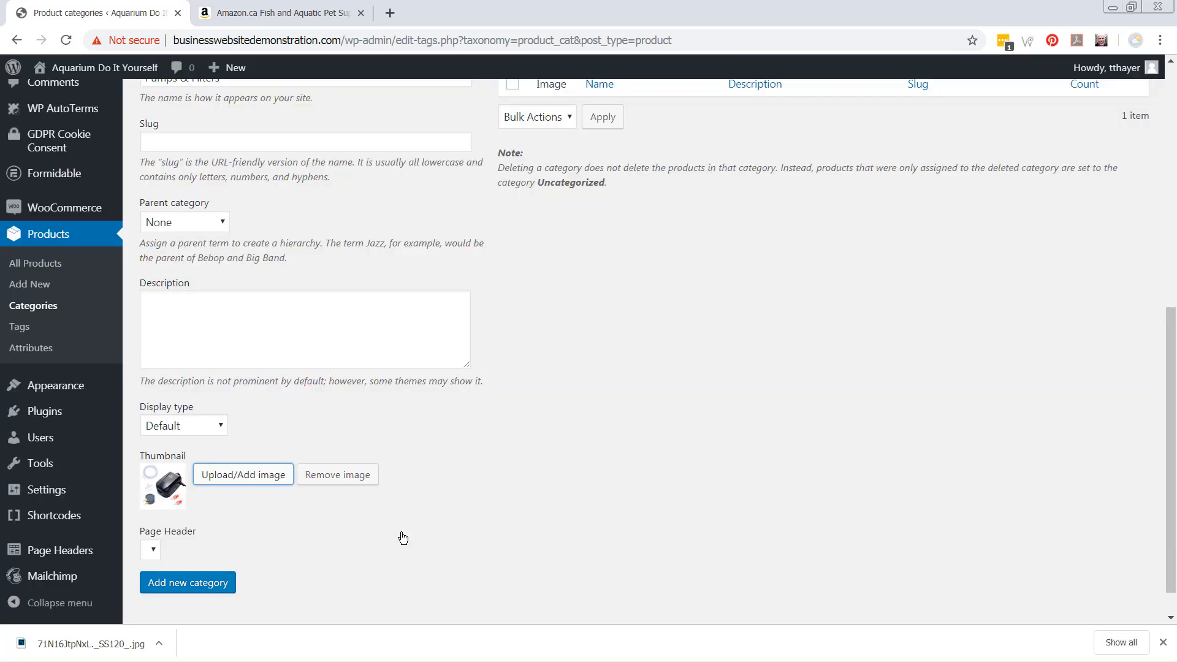
left_click(192, 582)
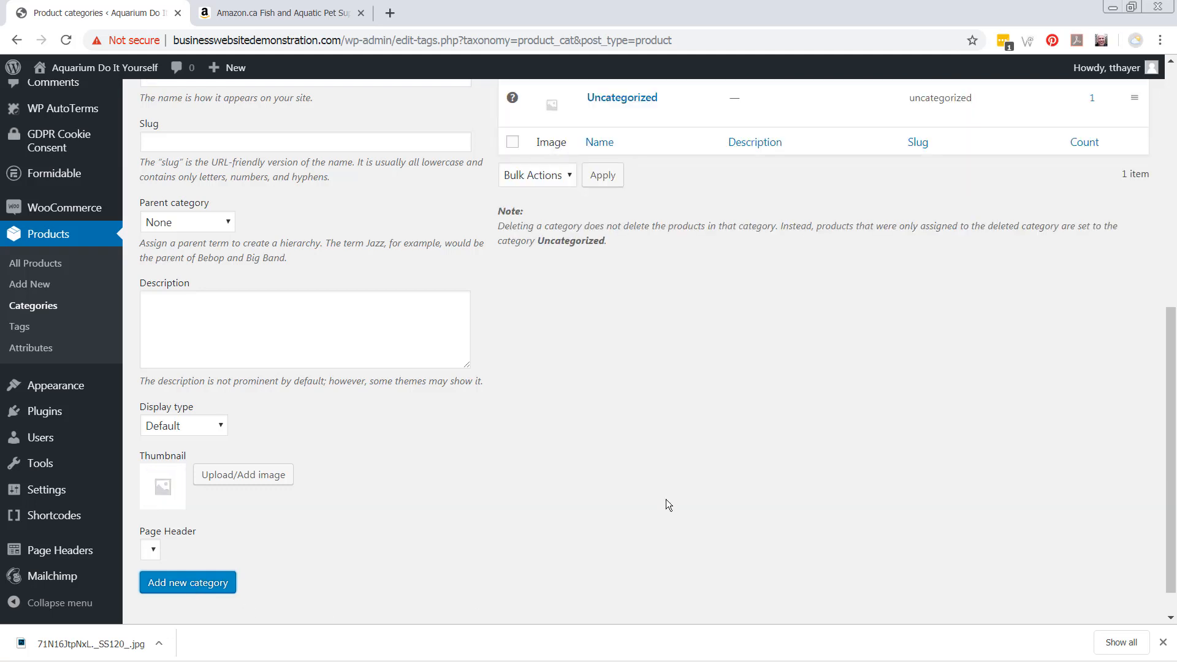
scroll(658, 489, "up", 3)
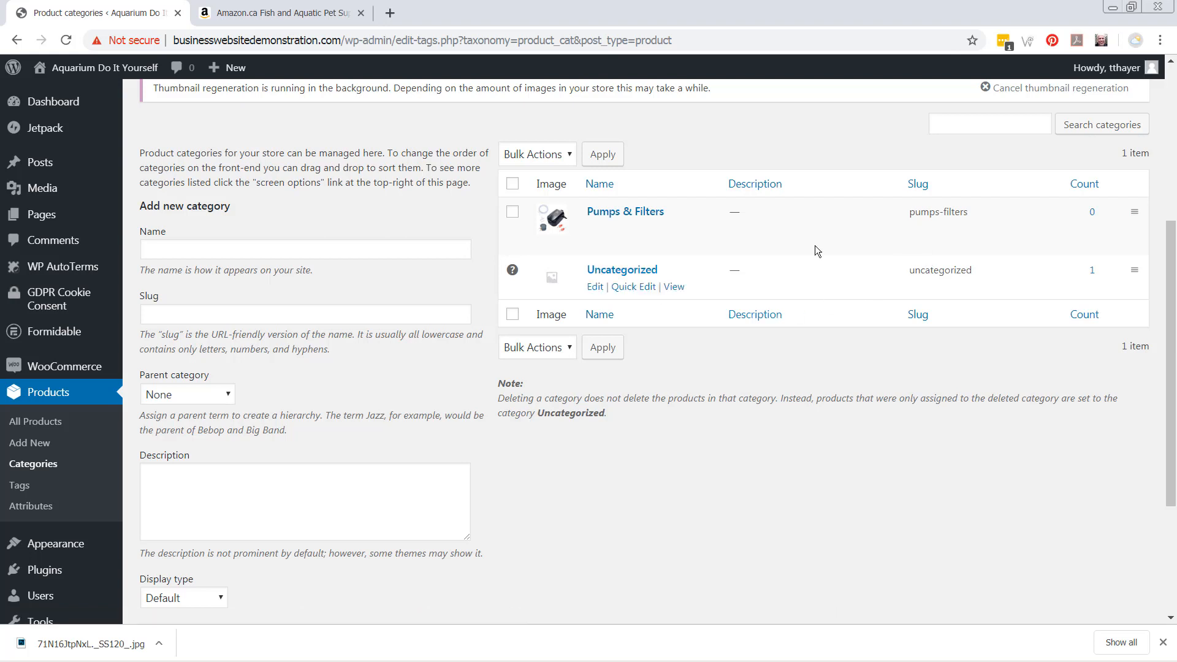
Step: Edit Test Product in the product list, moving it from Uncategorized to the Pumps & Filters category, and update it
left_click(44, 423)
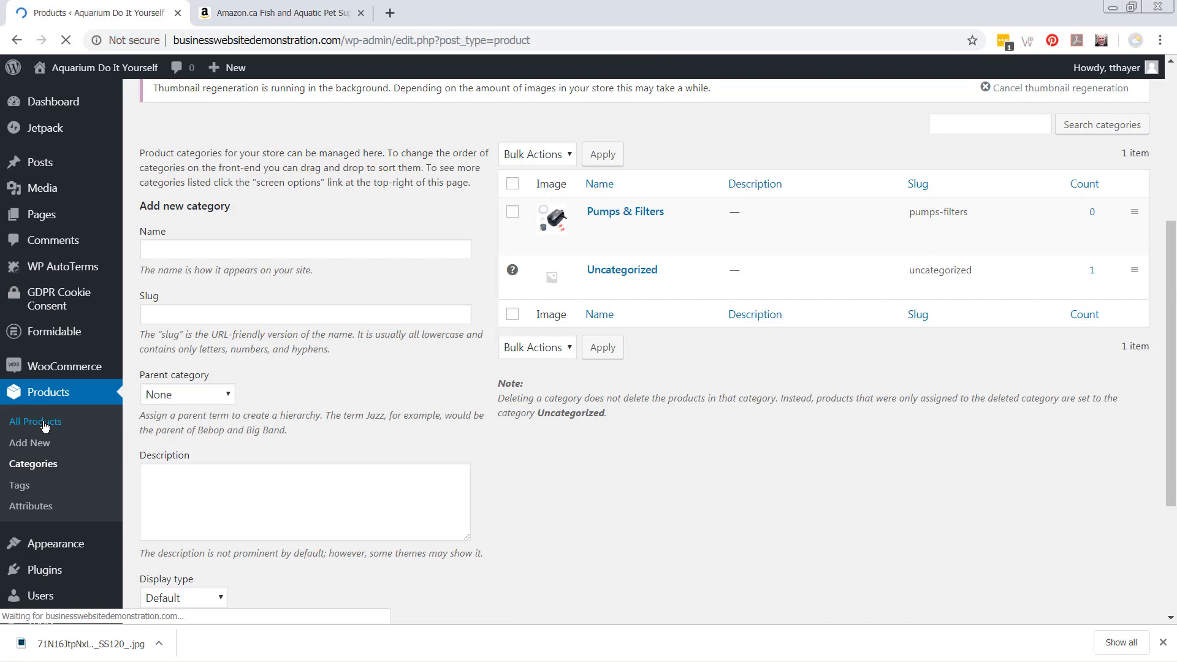
scroll(507, 407, "down", 4)
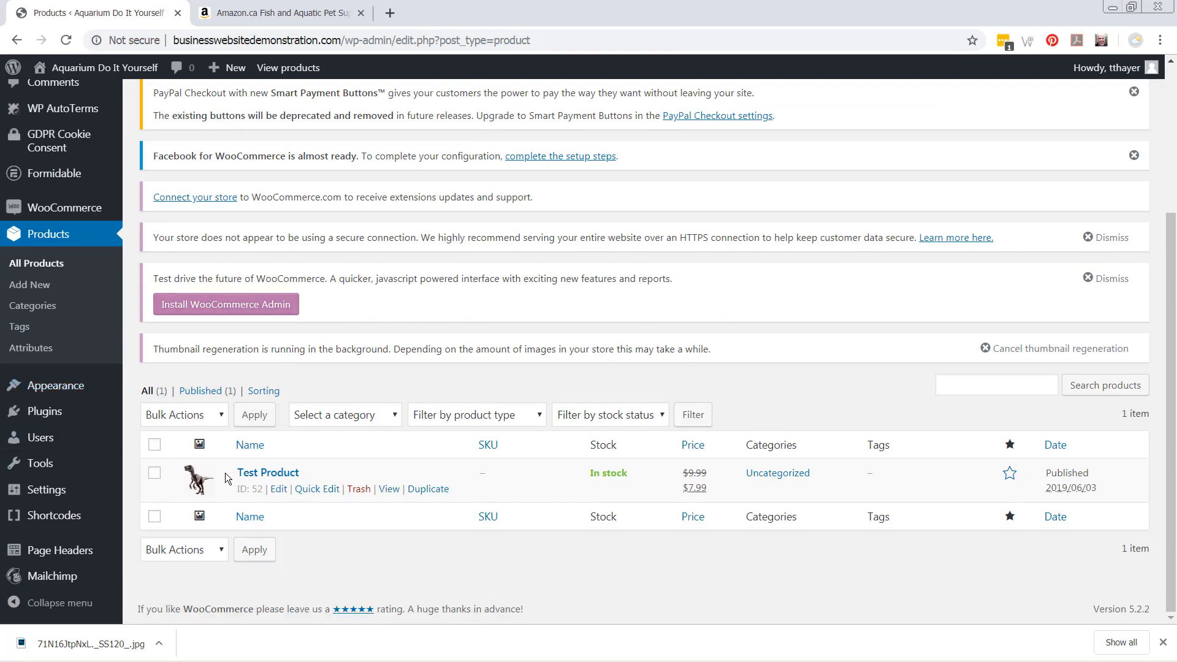
left_click(277, 490)
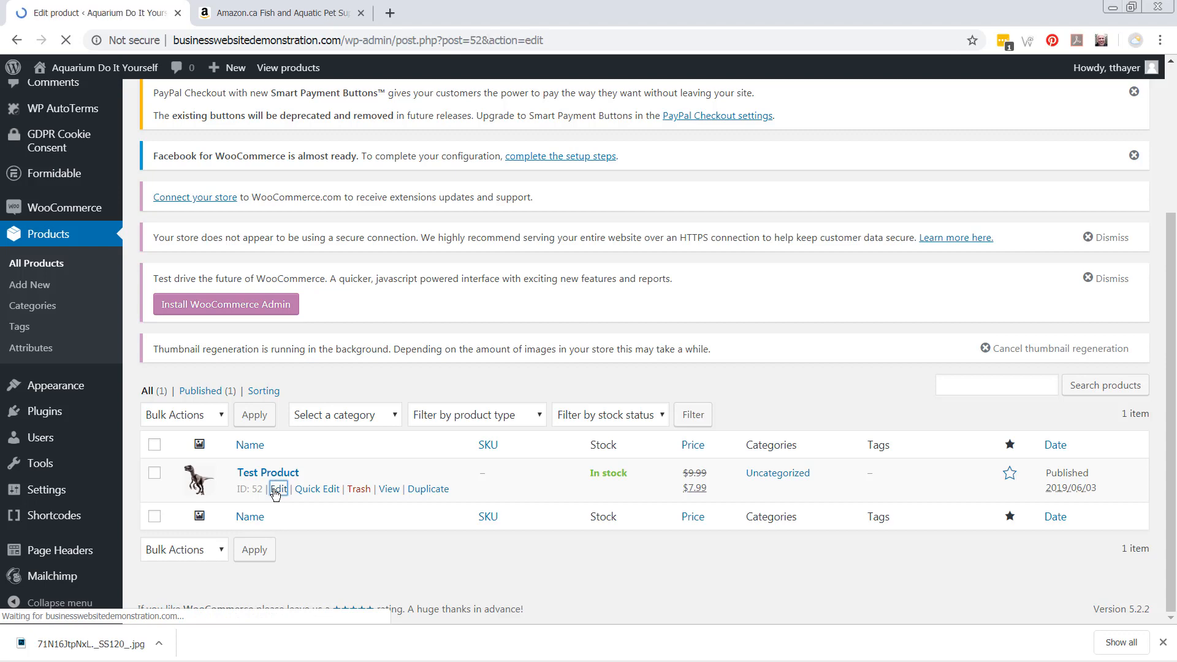
scroll(144, 425, "down", 5)
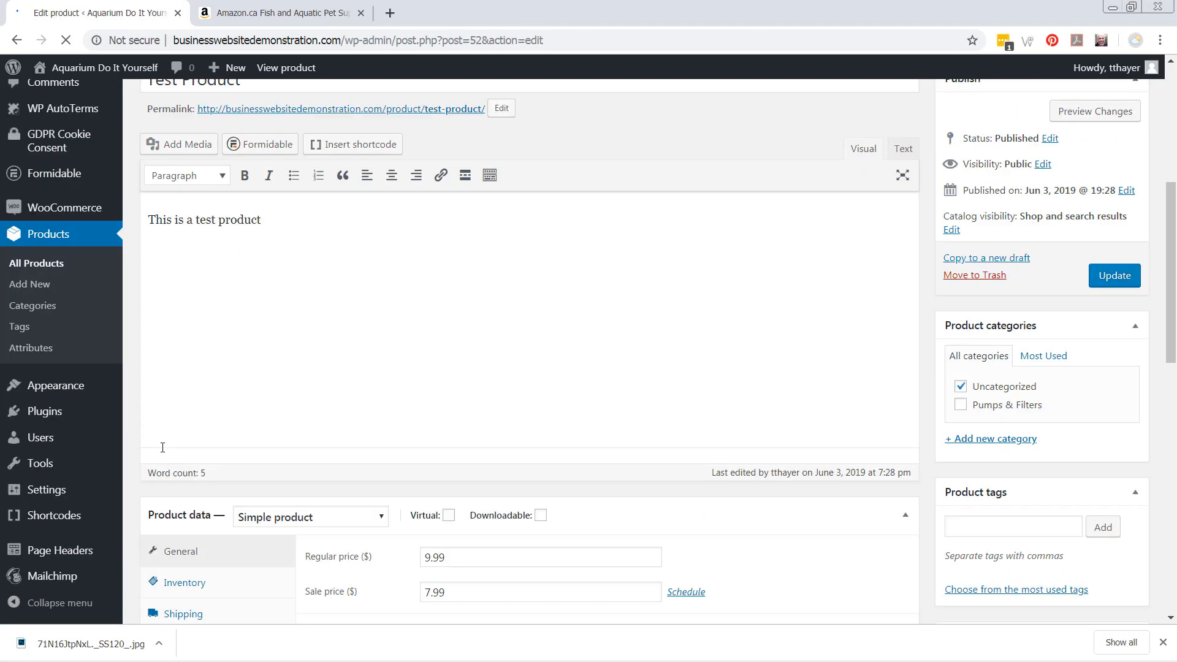
scroll(145, 424, "down", 4)
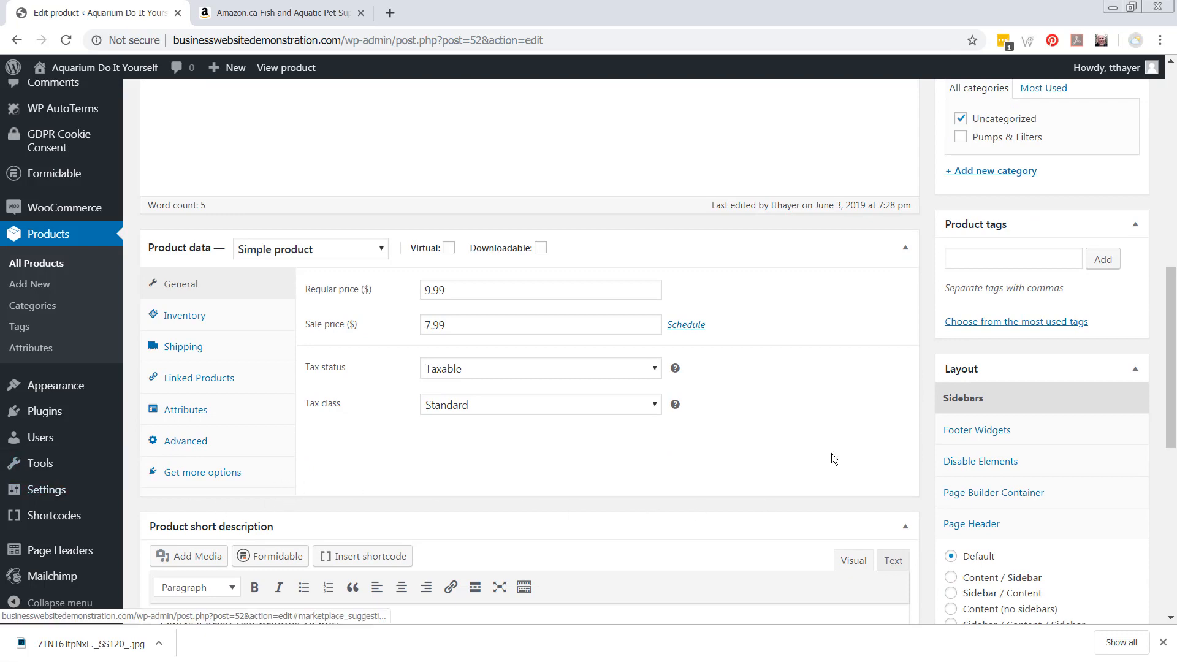
scroll(831, 453, "up", 3)
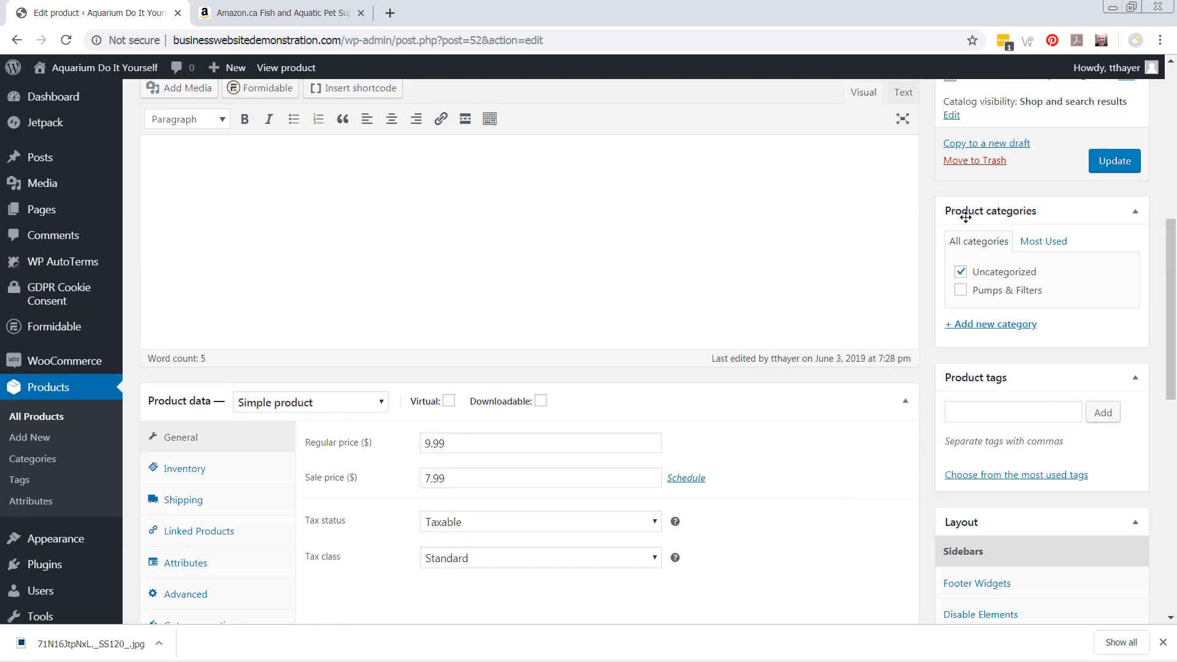
left_click(964, 275)
left_click(960, 290)
left_click(1114, 161)
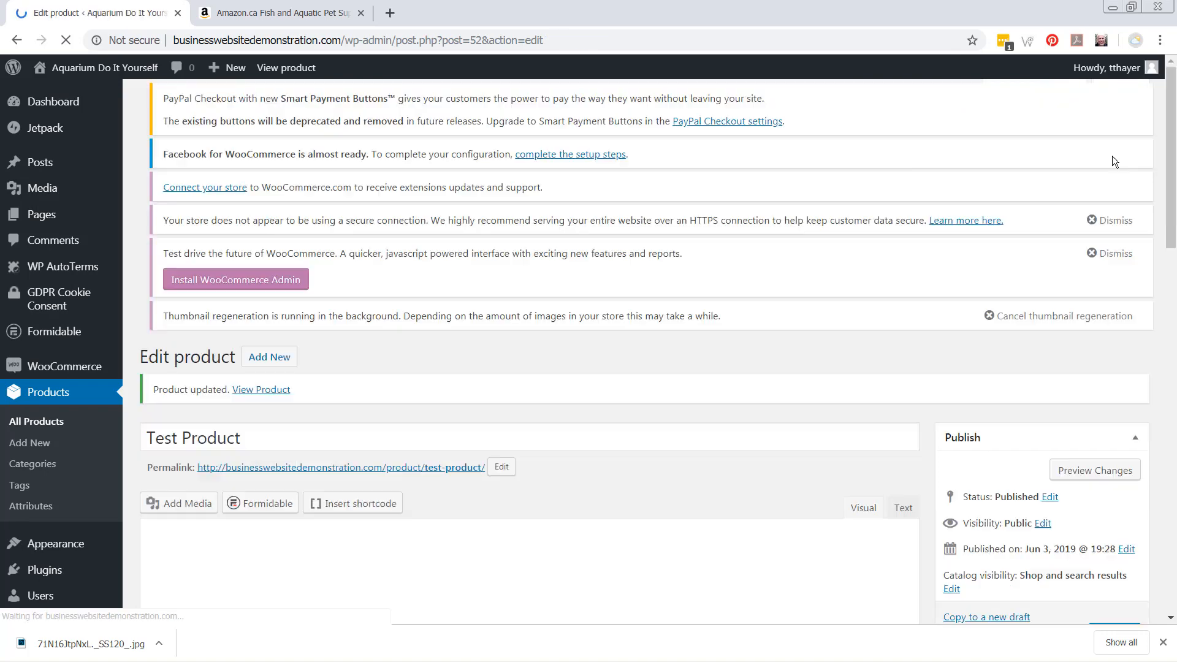
Step: Switch to the storefront in Firefox, reload it, examine the Pumps & Filters category page, and return to the account addresses page
key("alt+Tab")
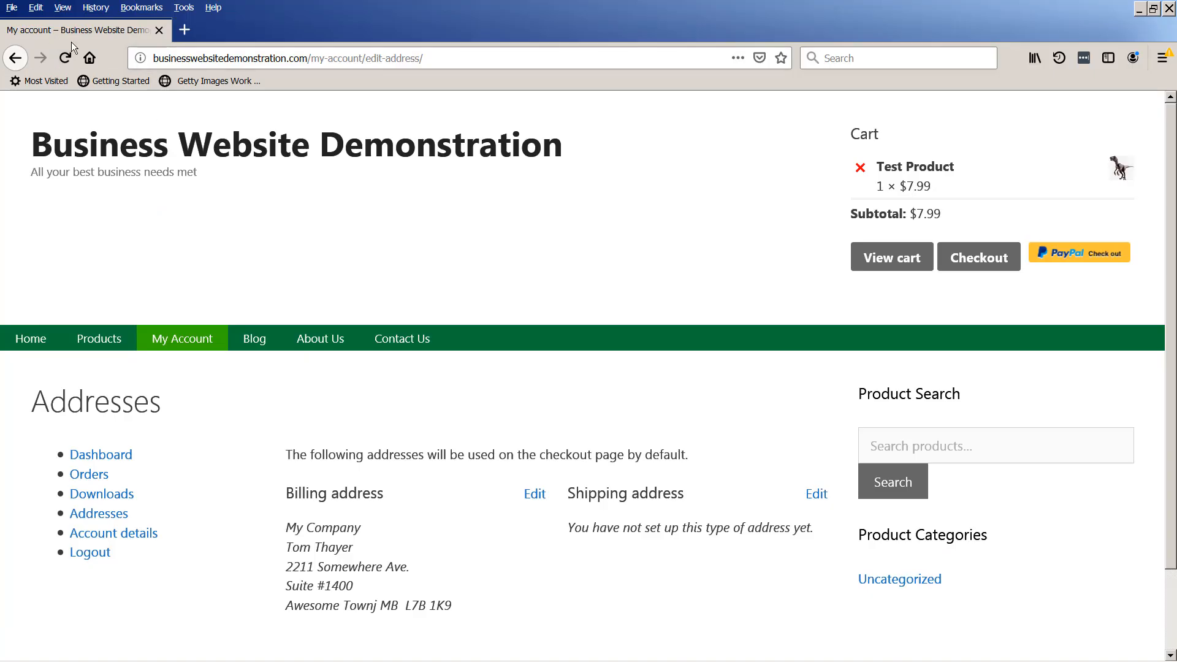
left_click(65, 58)
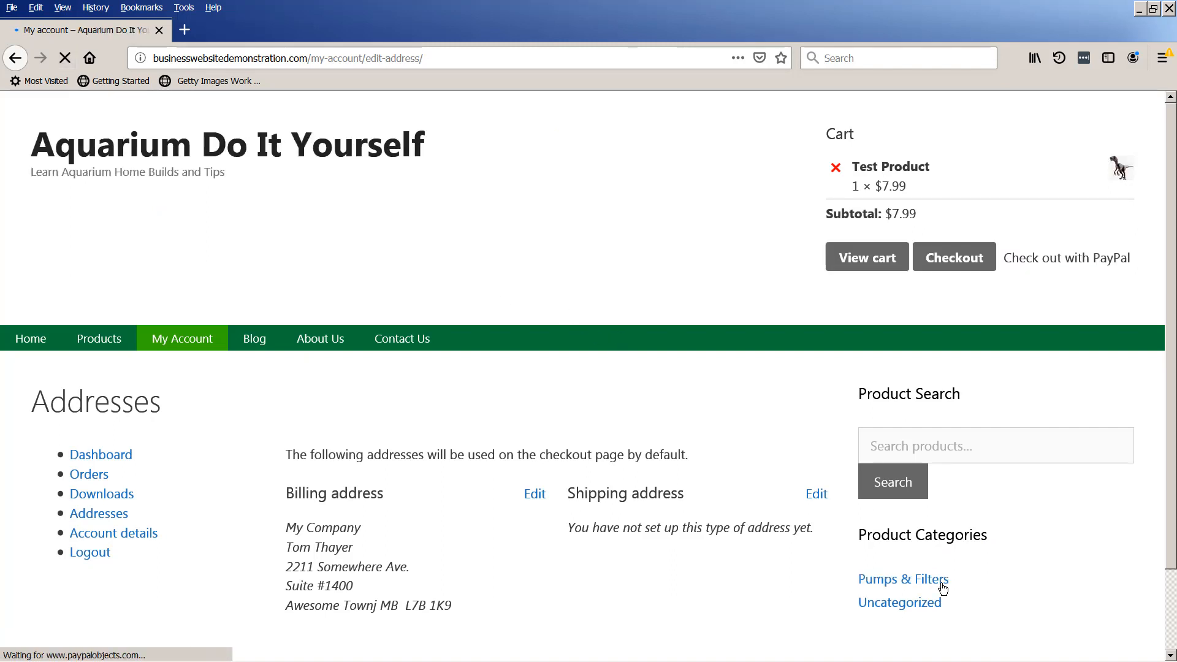
left_click(905, 580)
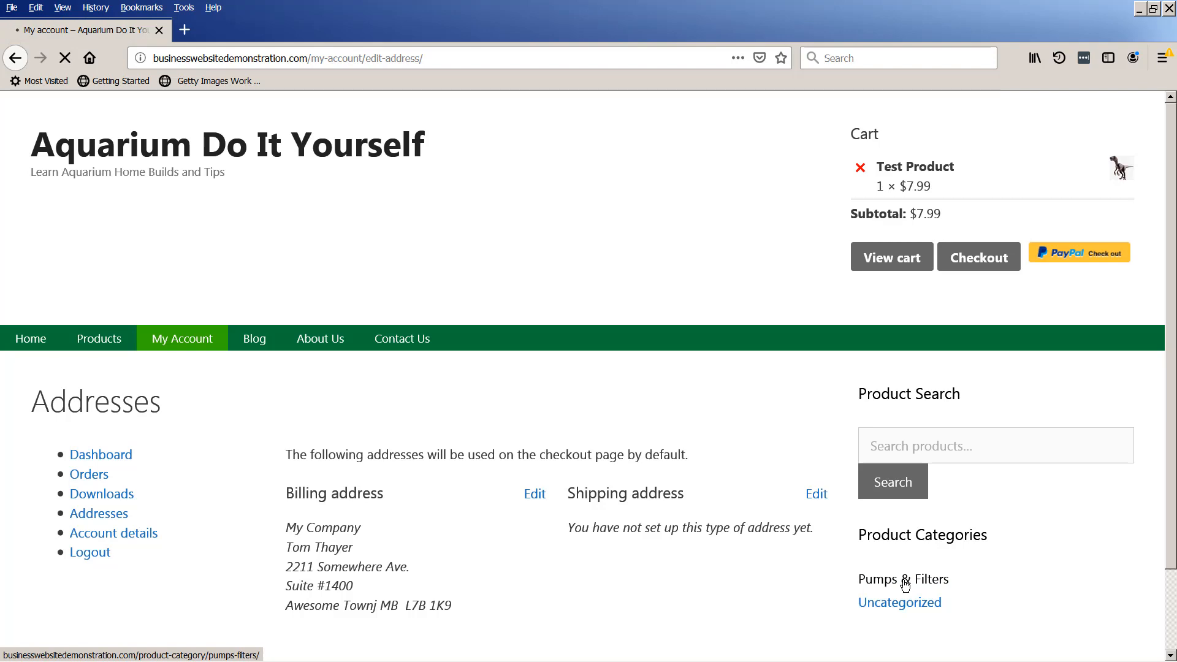
scroll(243, 436, "down", 4)
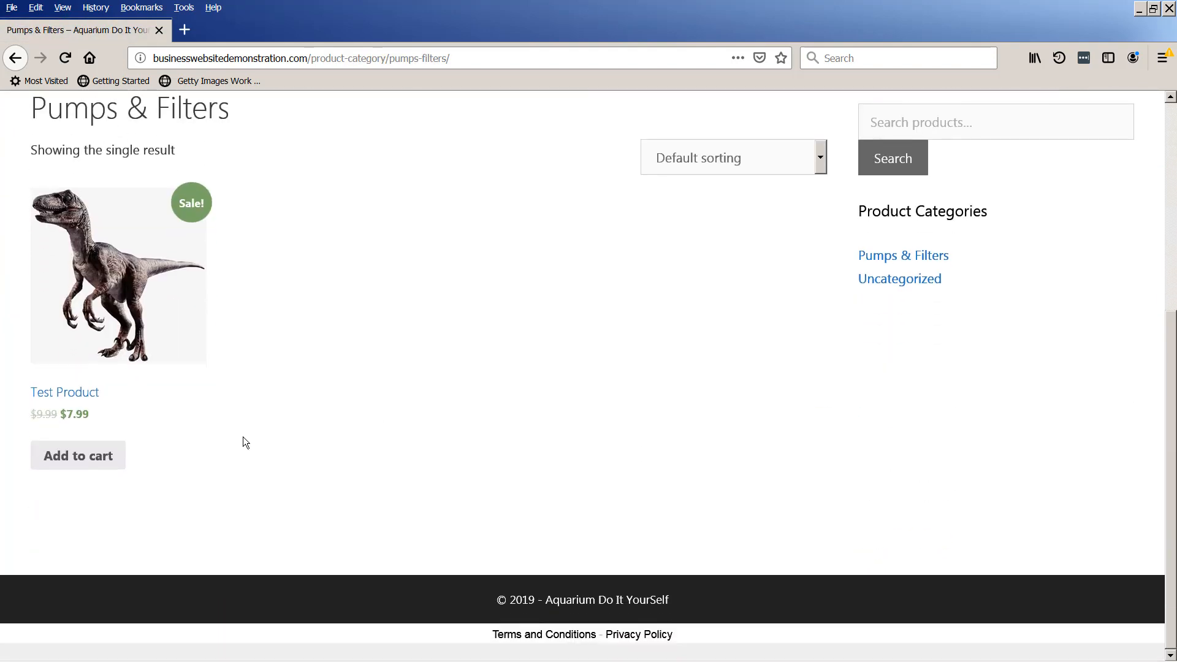
scroll(243, 436, "up", 6)
left_click(16, 58)
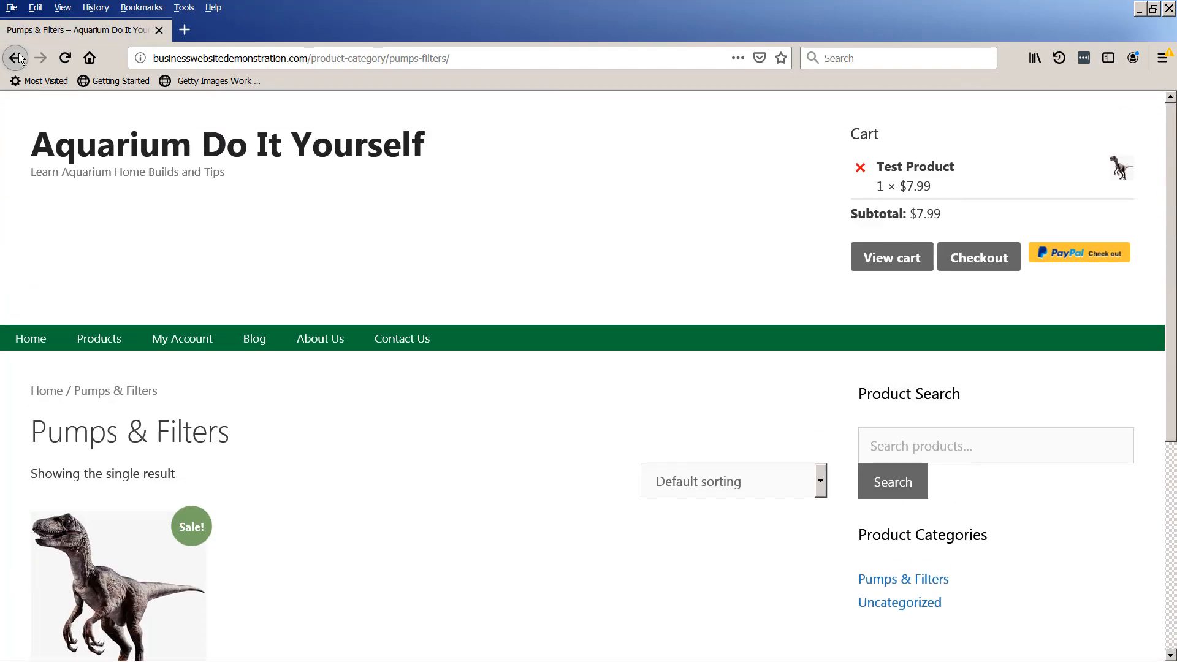
scroll(766, 373, "down", 2)
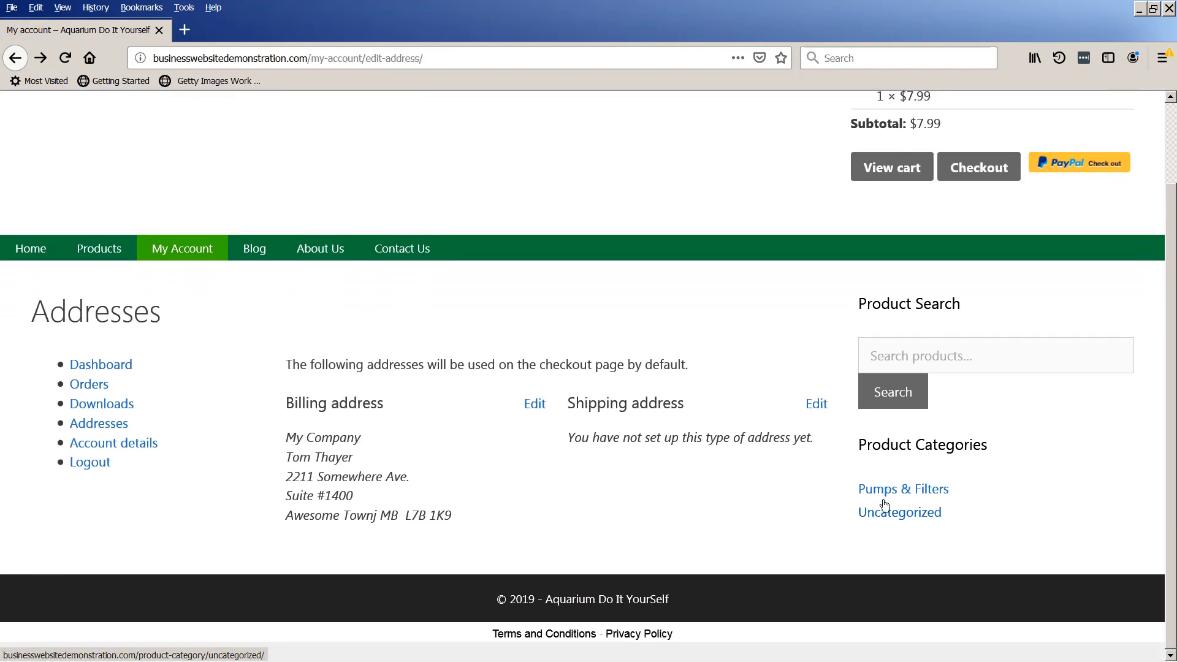
Step: Return to the WordPress admin in Chrome and open the Uncategorized product category for editing
key("alt+Tab")
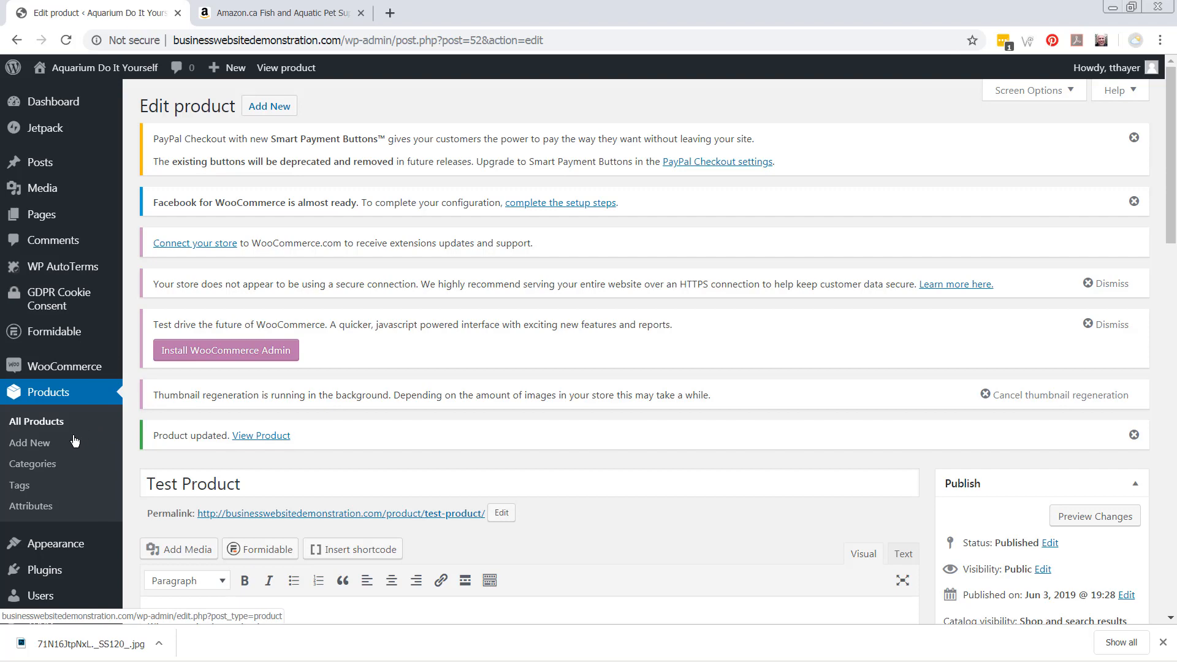
left_click(33, 468)
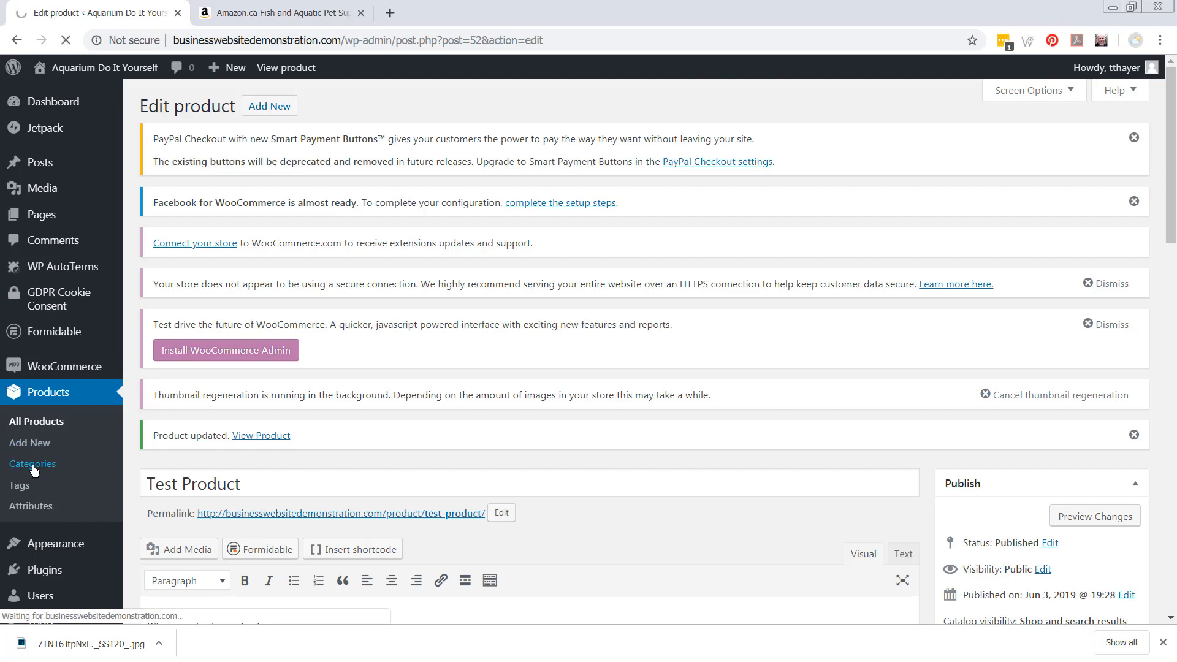
scroll(405, 347, "down", 2)
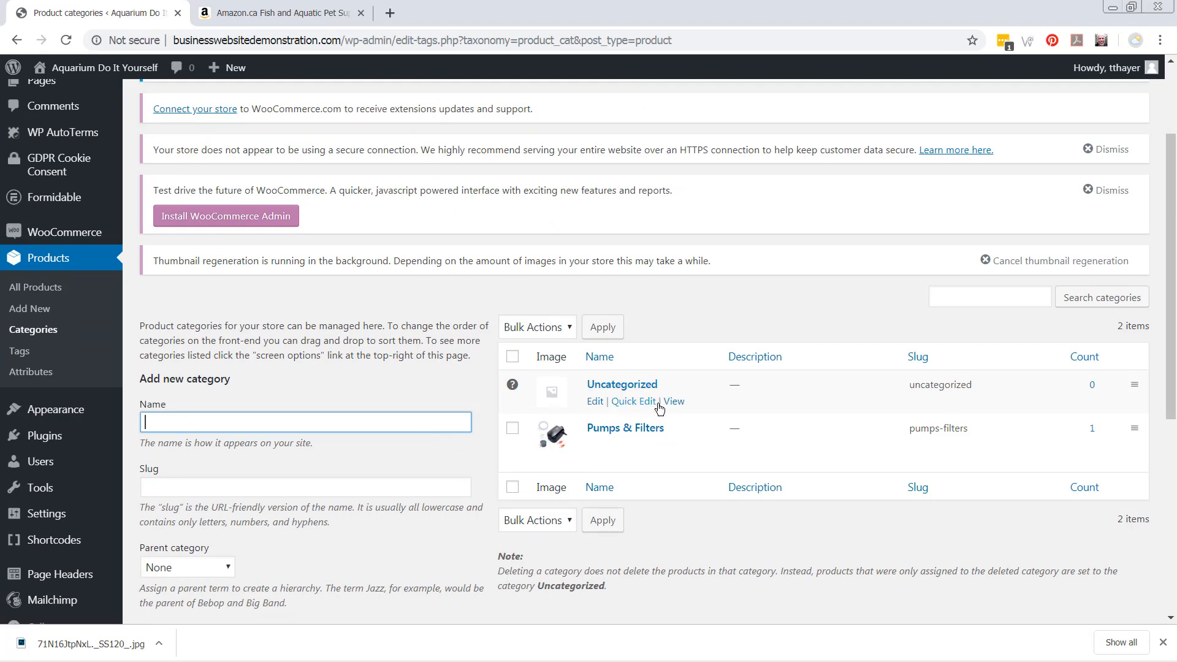
left_click(596, 401)
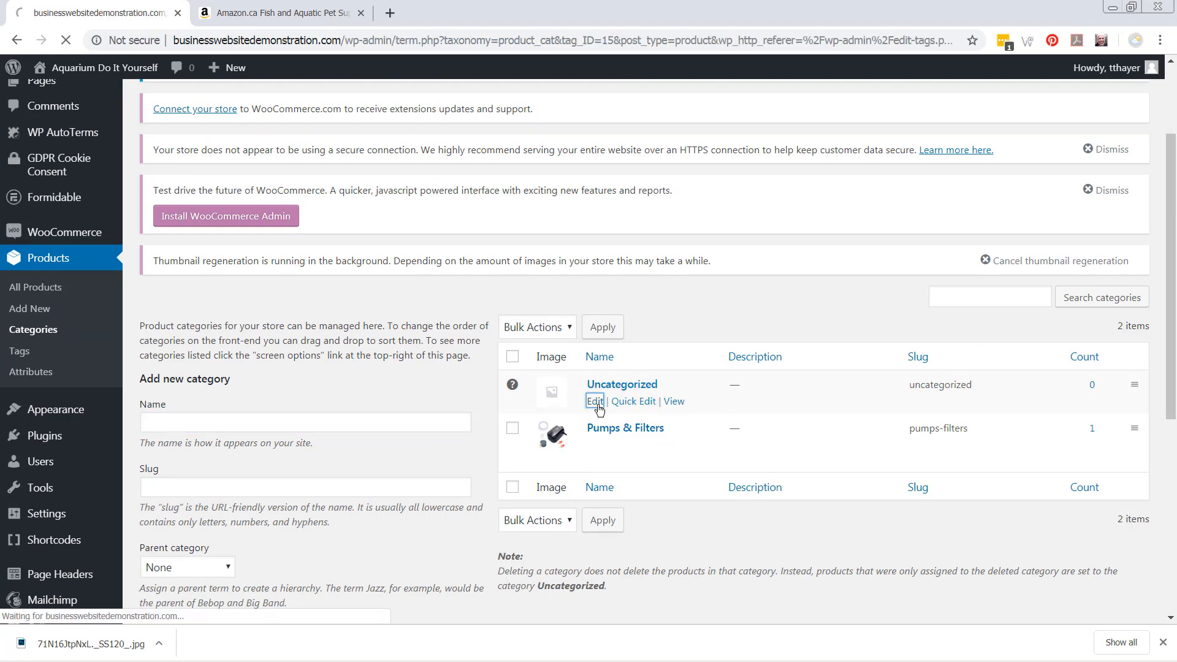
scroll(247, 399, "down", 4)
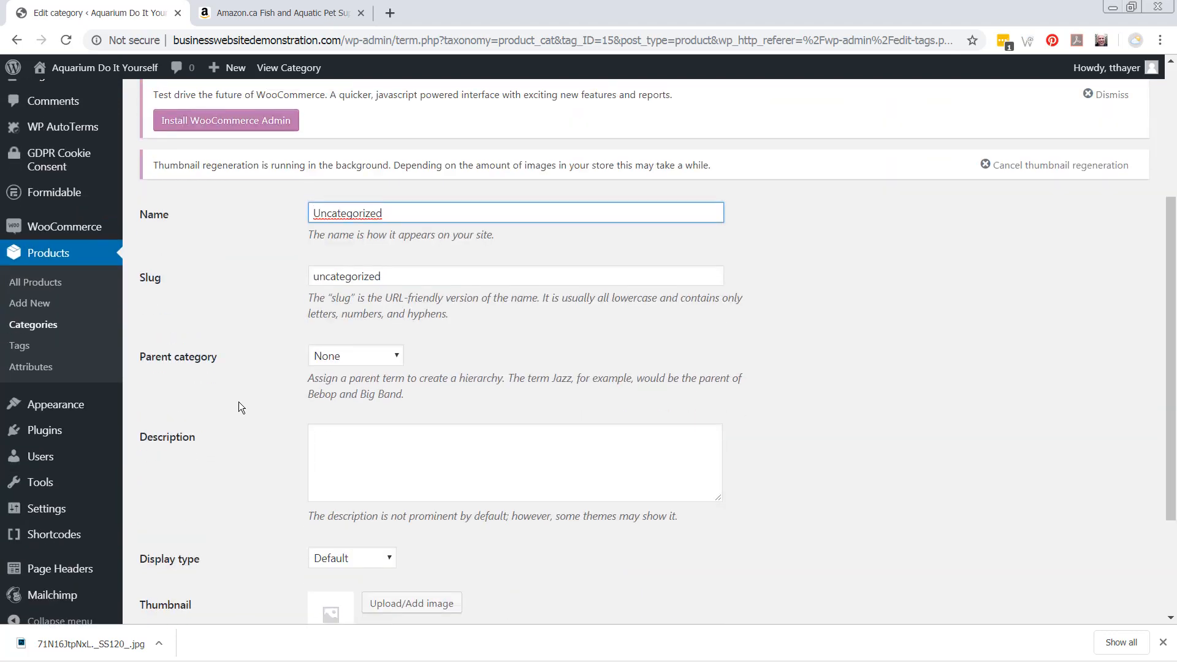
Step: Rename the Uncategorized product category to Other, set its slug to other, and update it
scroll(239, 407, "up", 1)
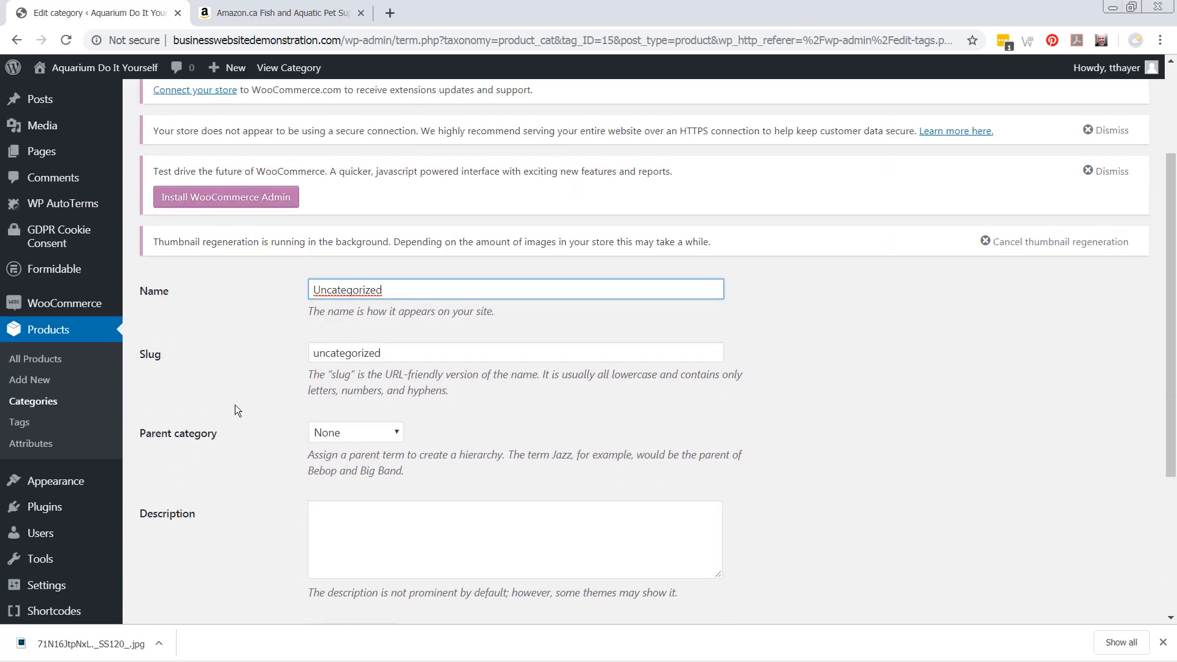
key("ctrl+a")
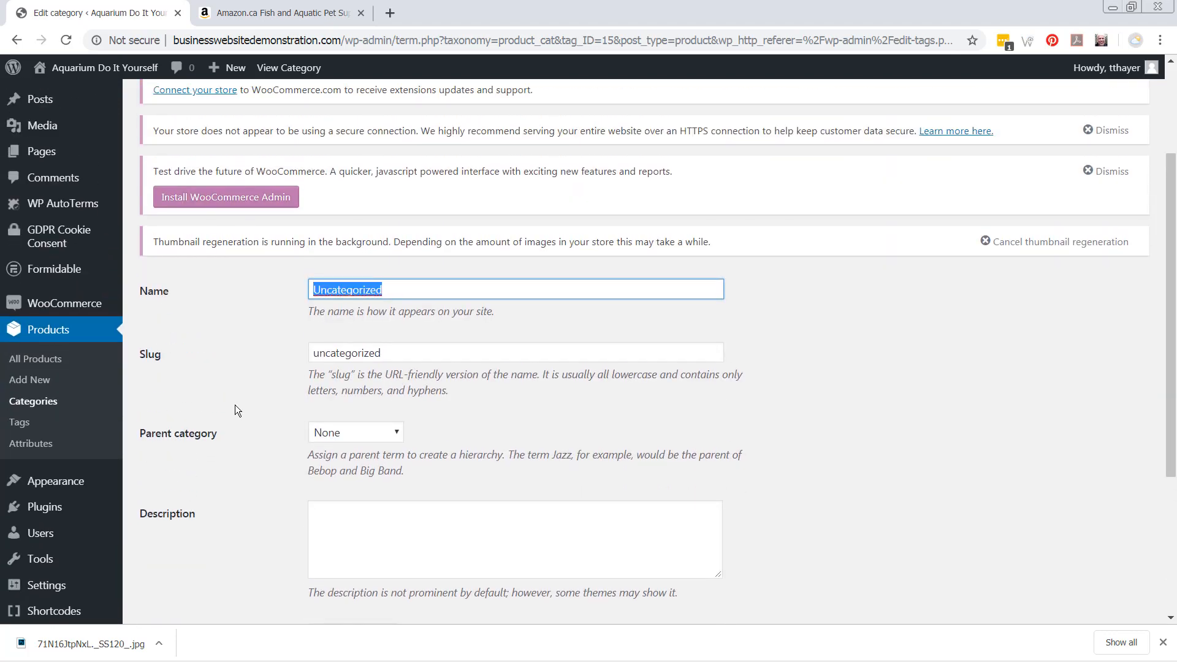
type("Other")
key("Tab")
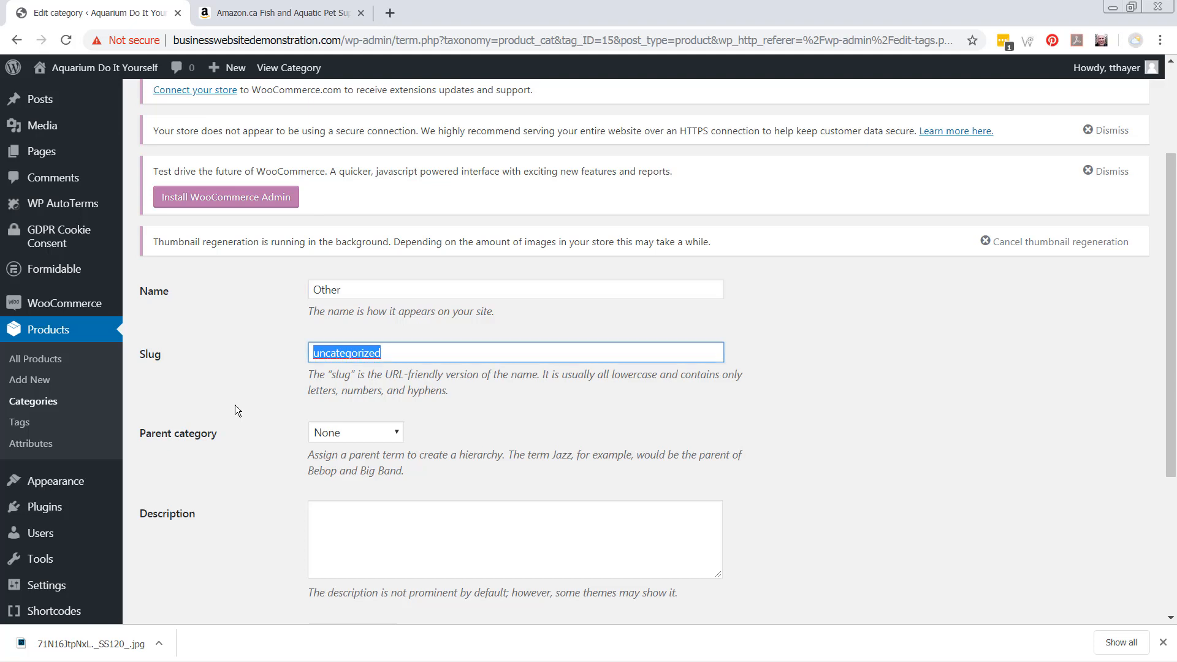
type("Other")
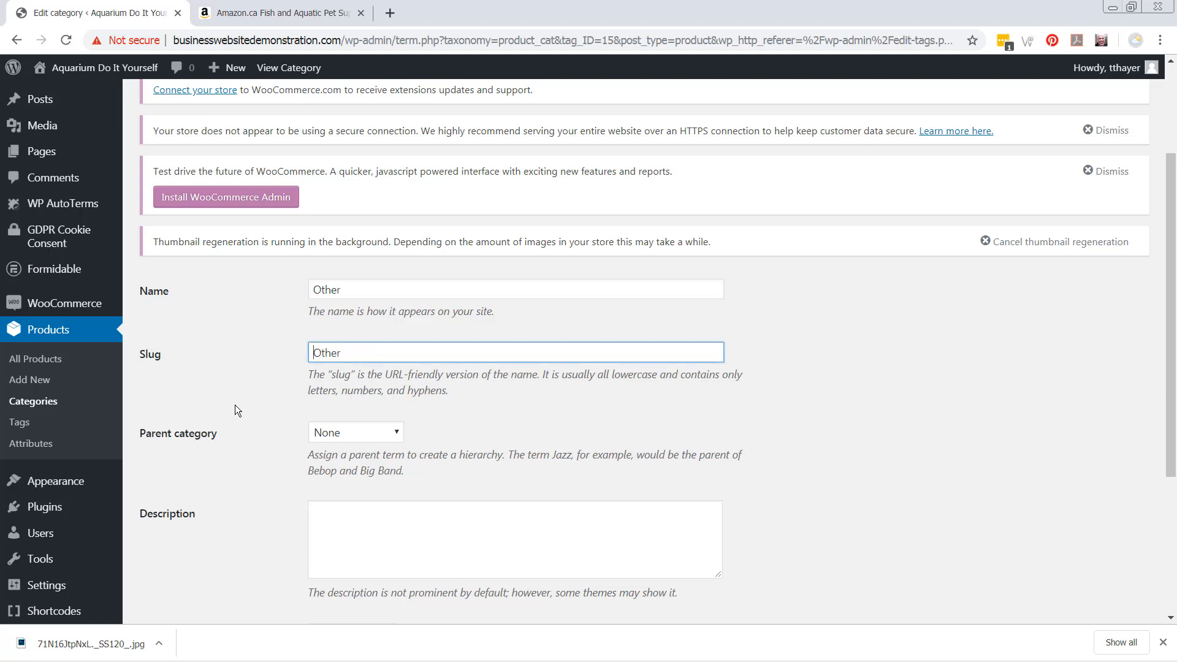
key("Delete")
type("o")
scroll(234, 405, "down", 4)
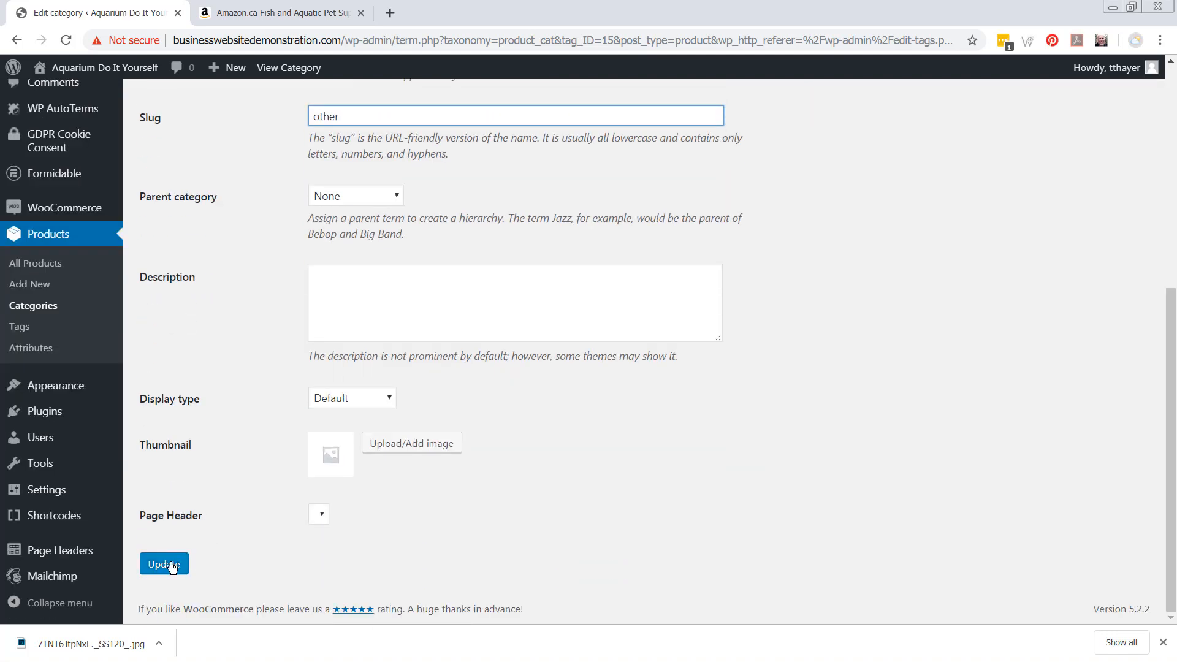
left_click(171, 566)
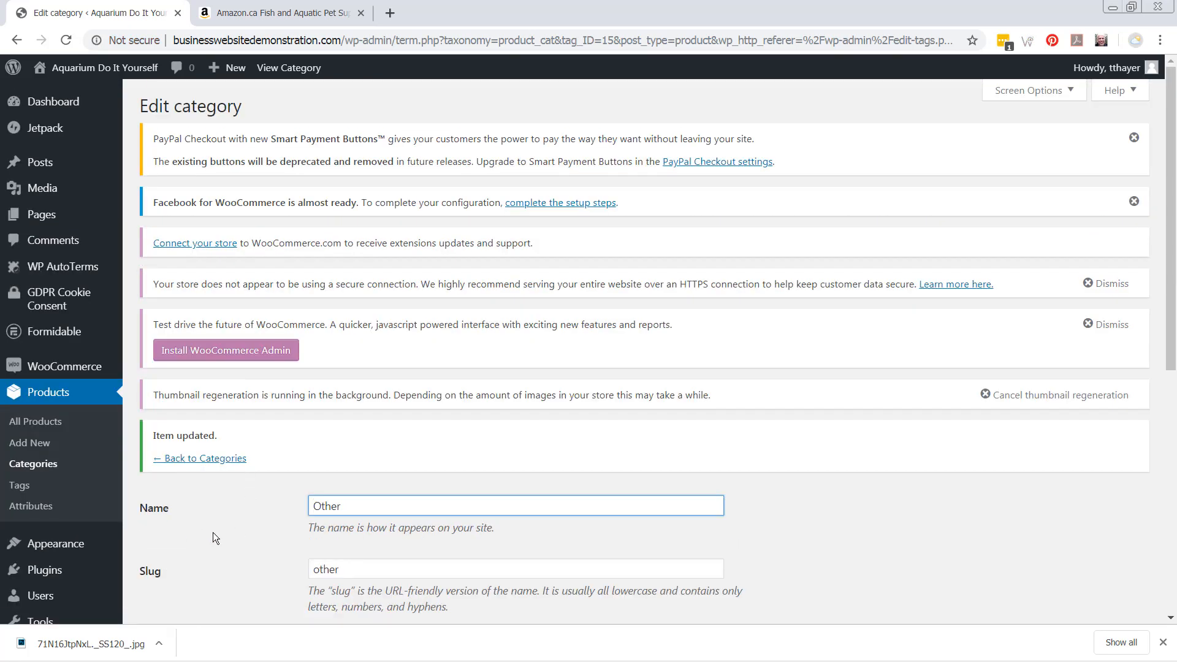
Step: Reload the storefront in Firefox to check the renamed category in the sidebar, and return to the WordPress admin in Chrome
key("alt+Tab")
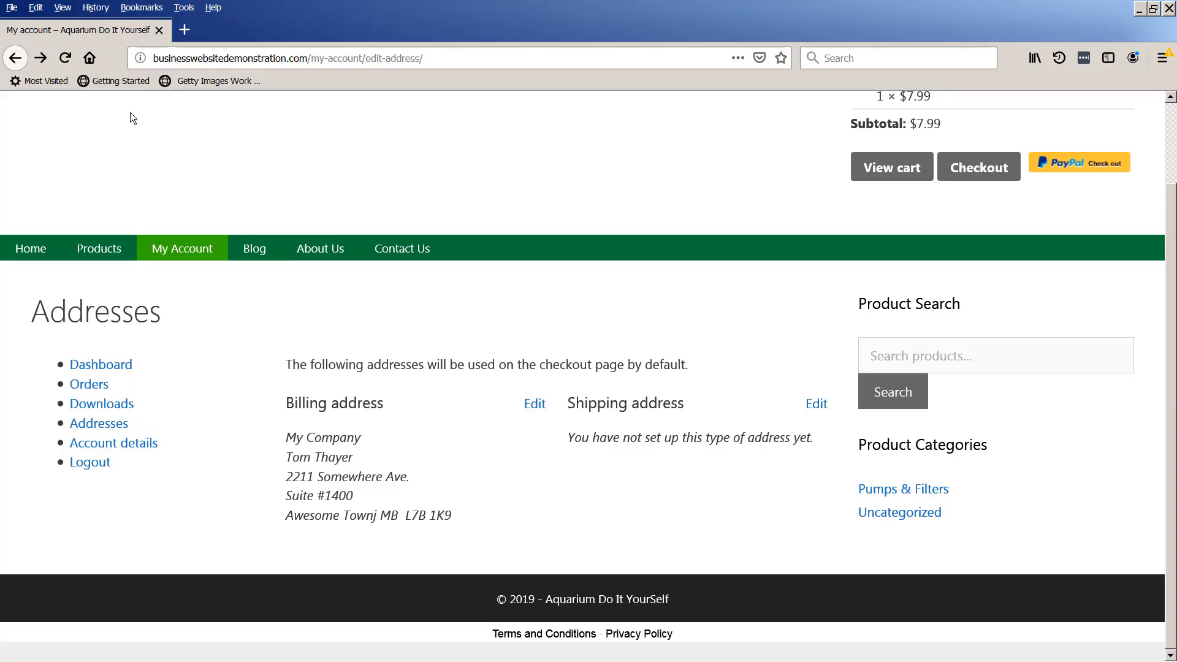
left_click(64, 59)
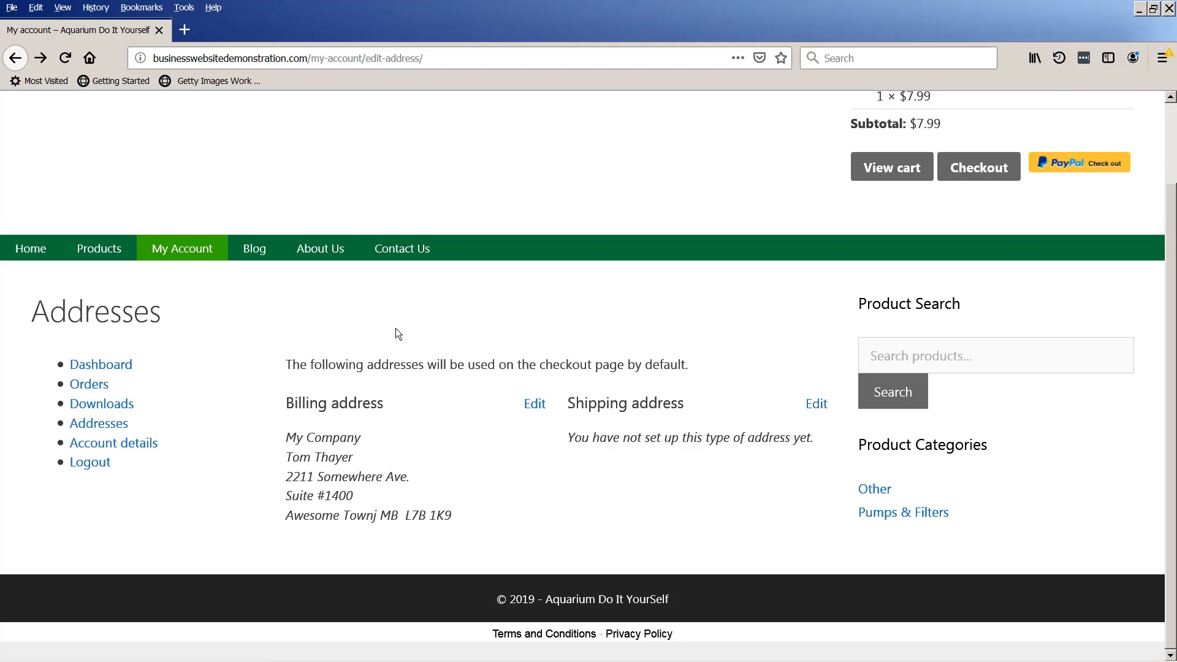
key("alt+Tab")
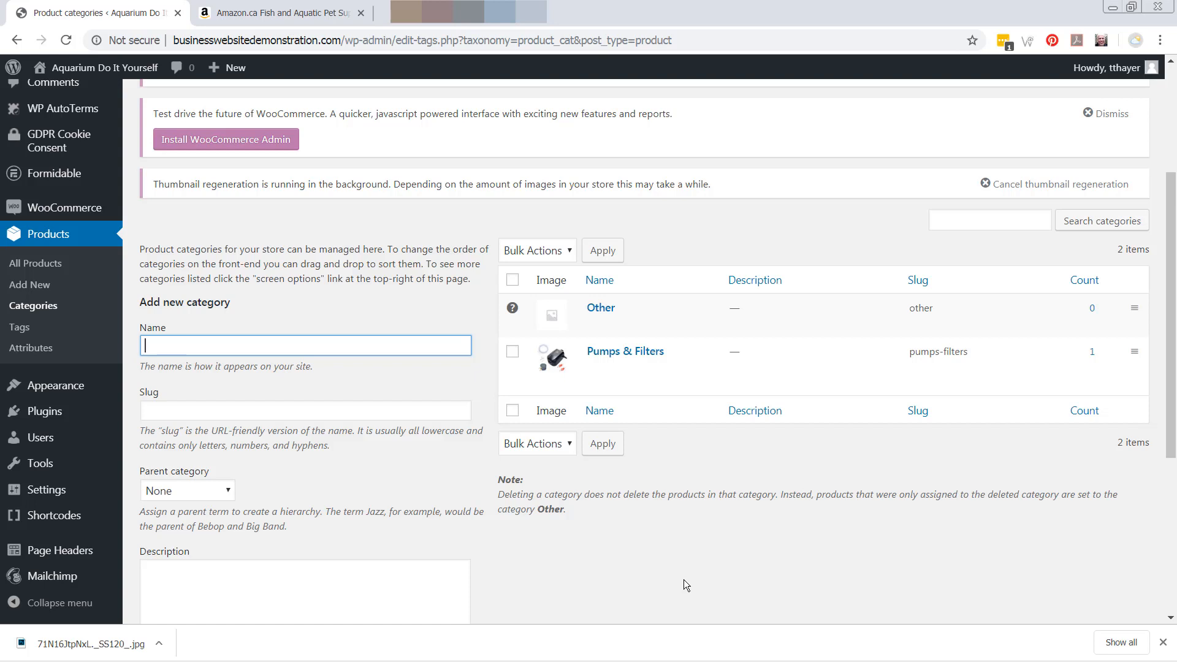
Step: Close the downloads bar and move Pumps & Filters above Other in the product category list
left_click(1162, 642)
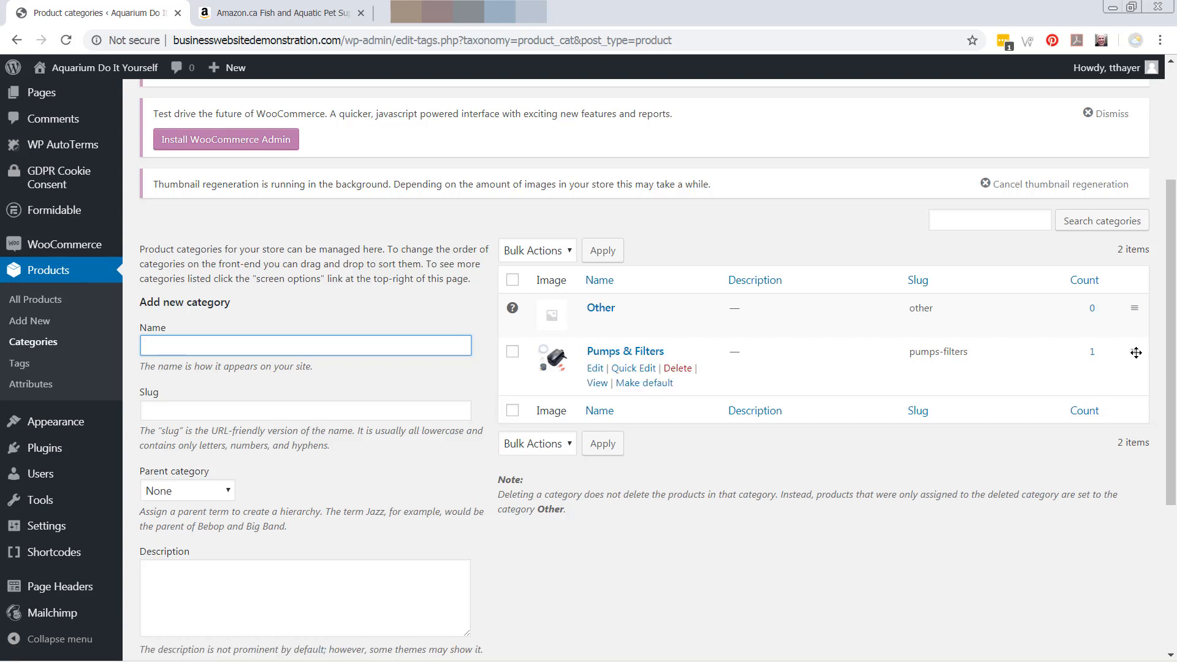
left_click_drag(1136, 353, 1136, 305)
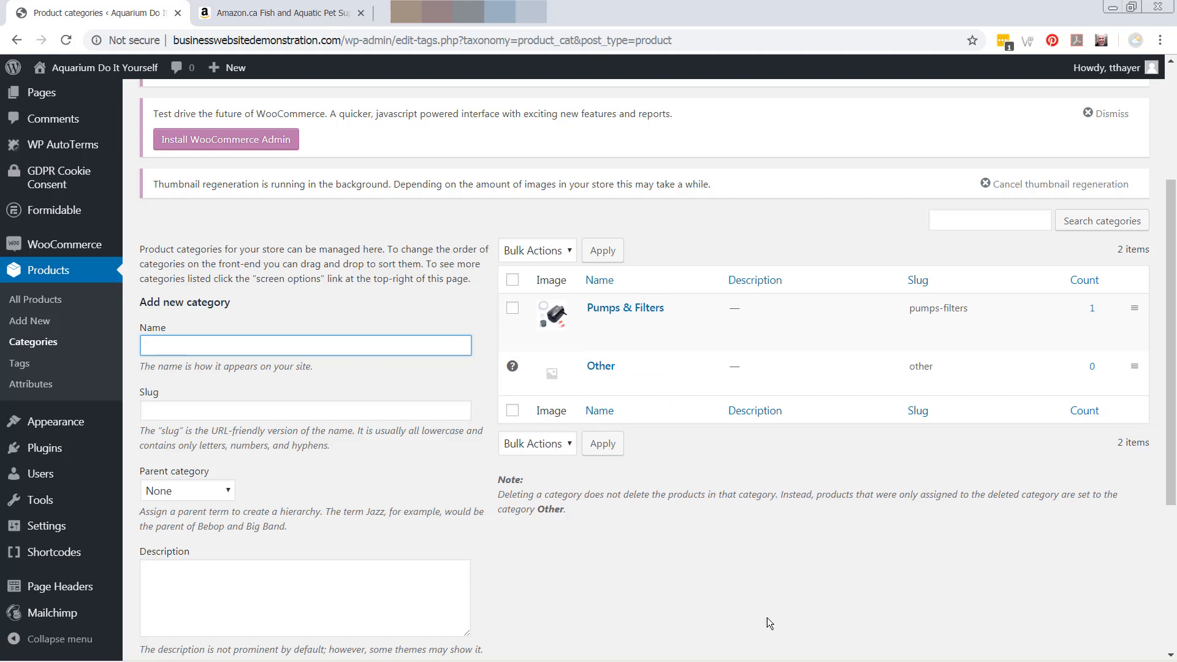
scroll(682, 579, "down", 4)
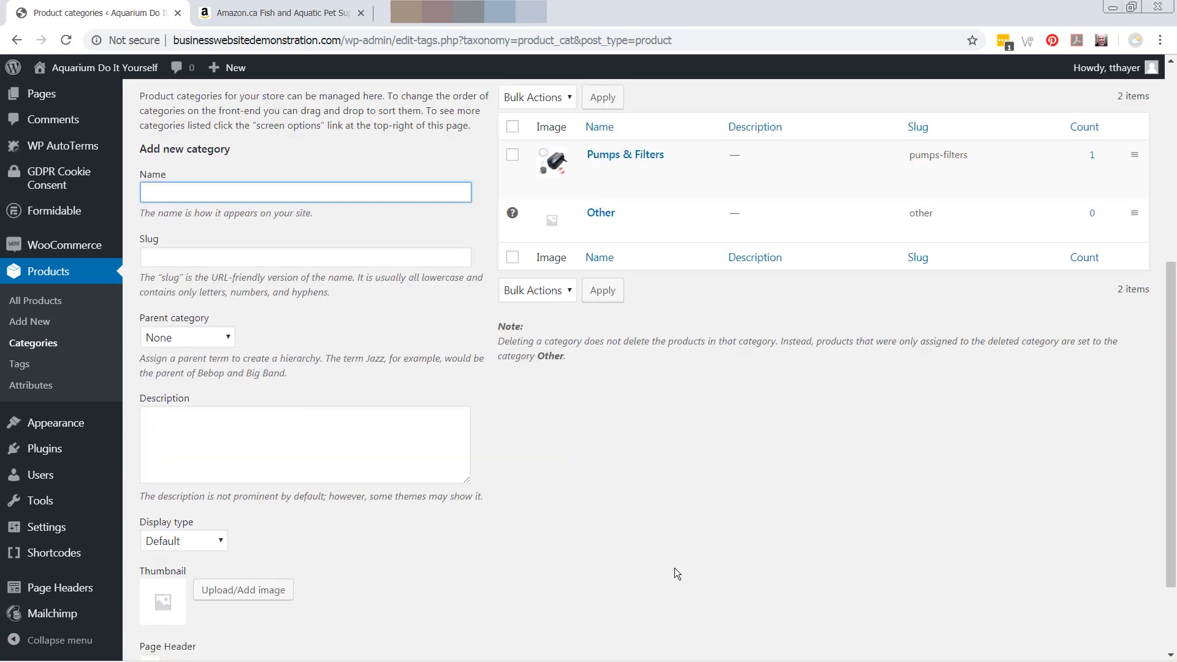
scroll(635, 517, "up", 1)
scroll(580, 544, "up", 5)
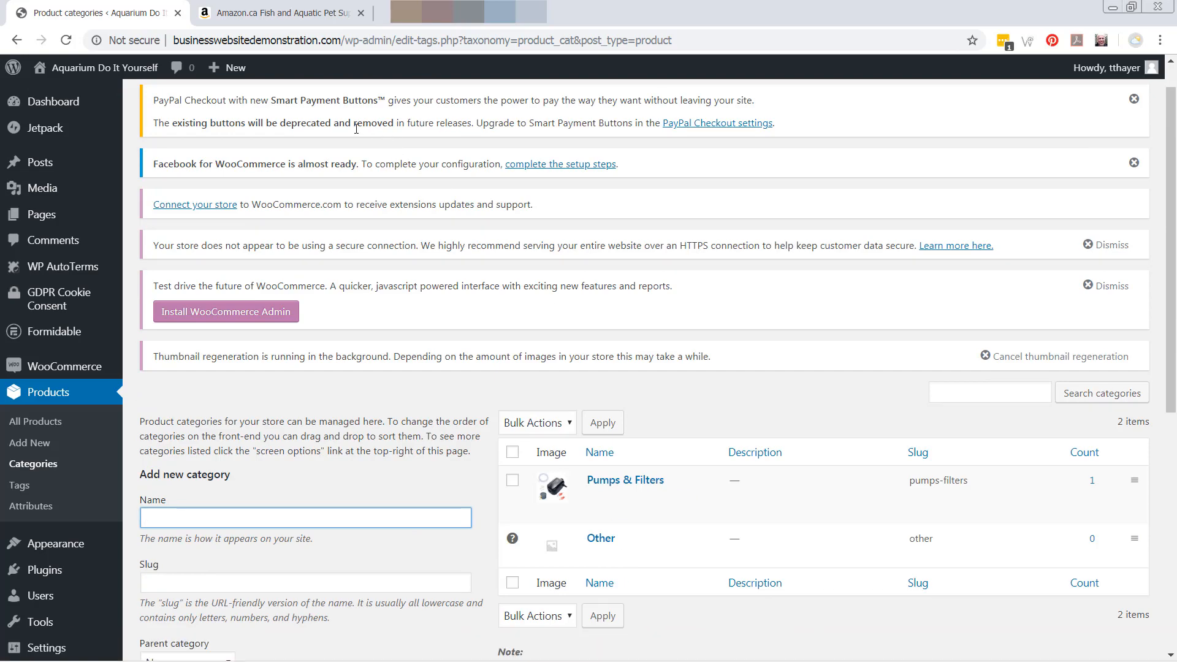
Step: Reload the Firefox storefront and compare its sidebar category order with the category list in the Chrome admin
key("alt+Tab")
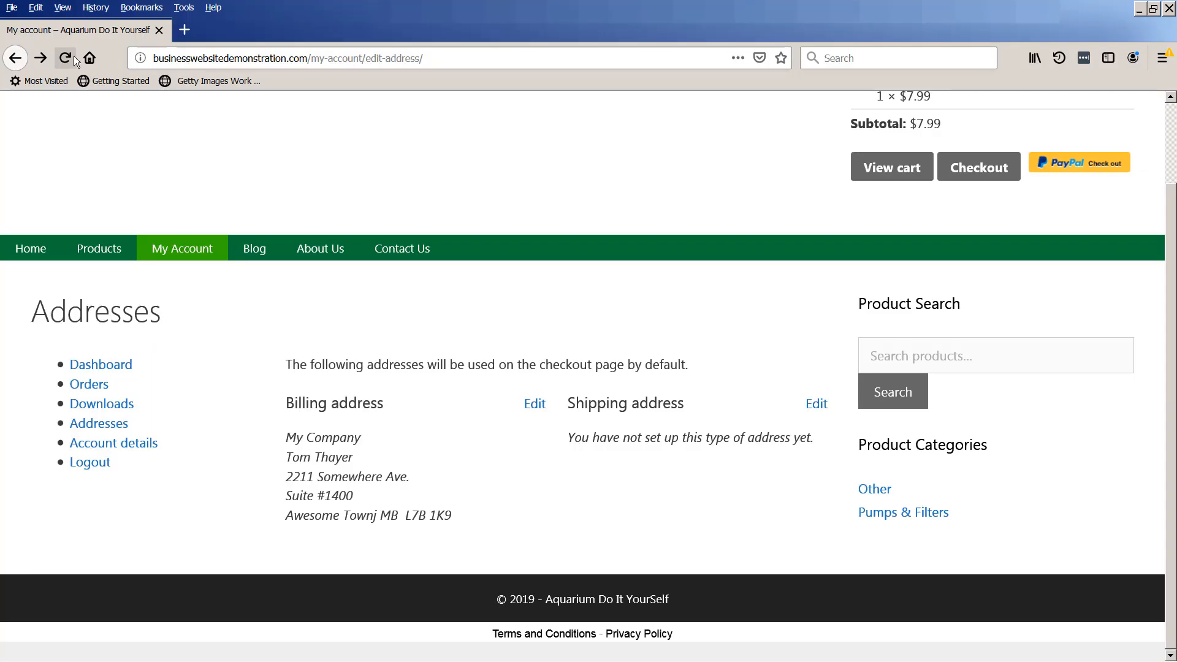
left_click(65, 57)
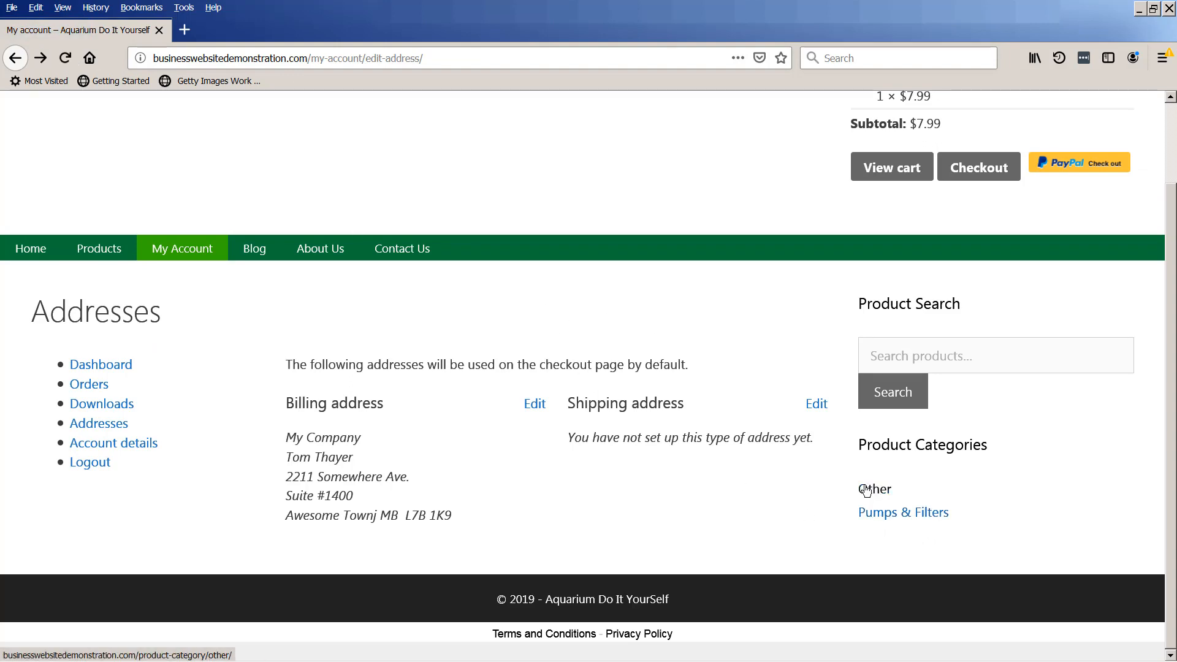
key("alt+Tab")
scroll(561, 392, "down", 5)
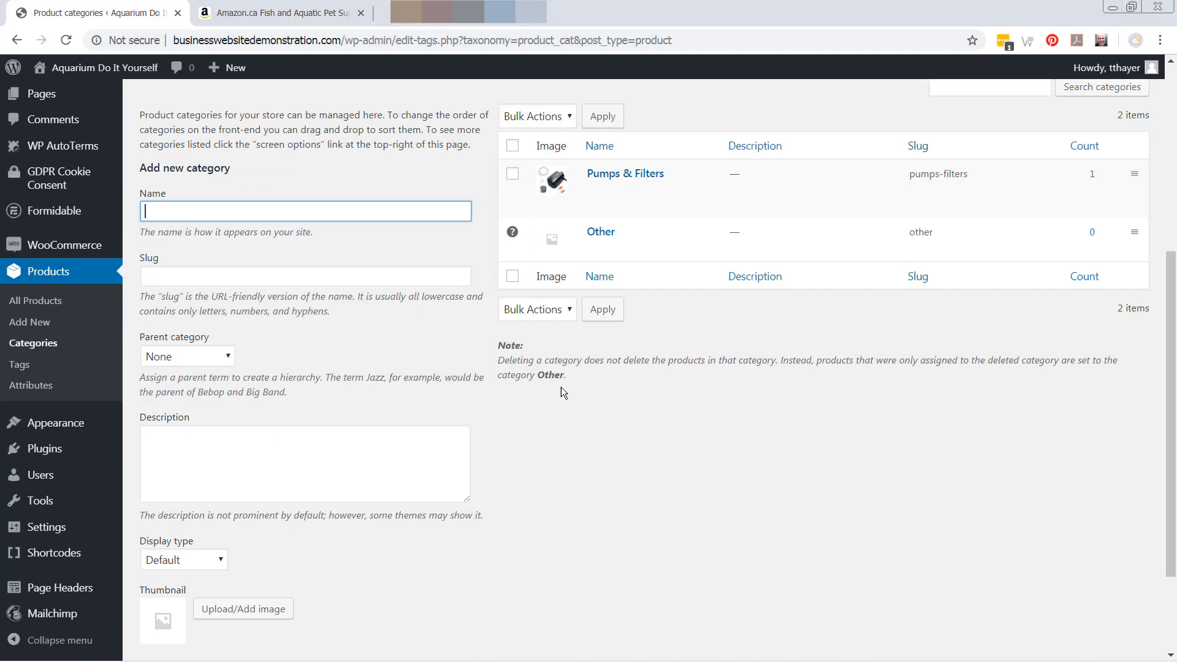
scroll(561, 388, "up", 1)
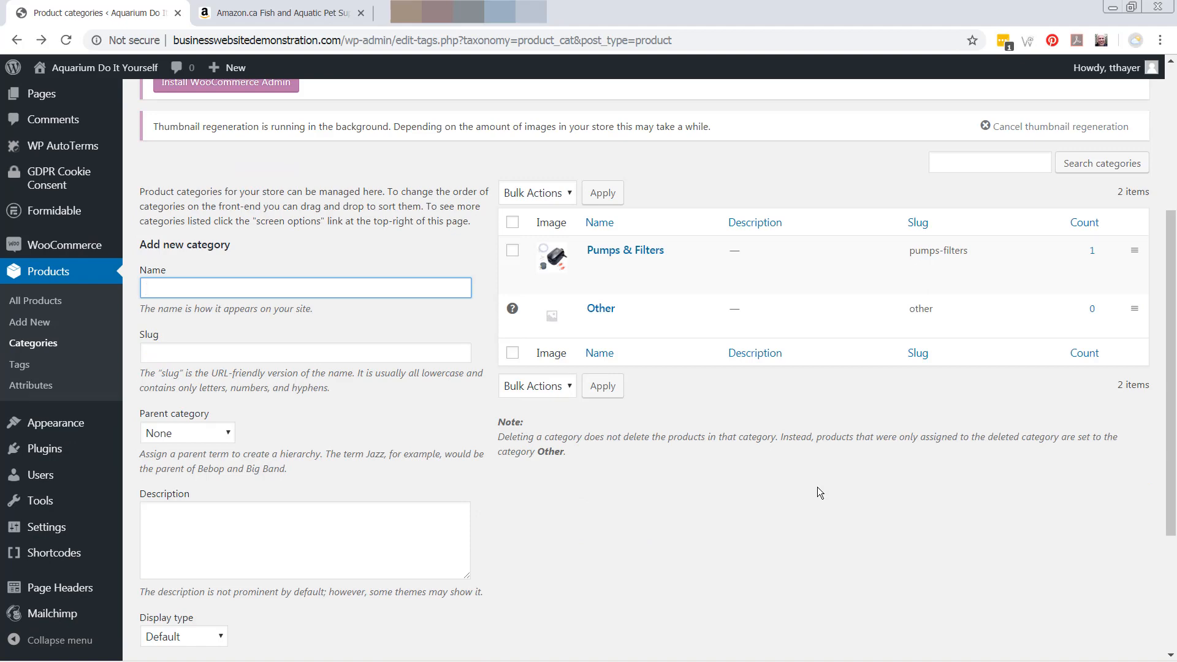
key("alt+Tab")
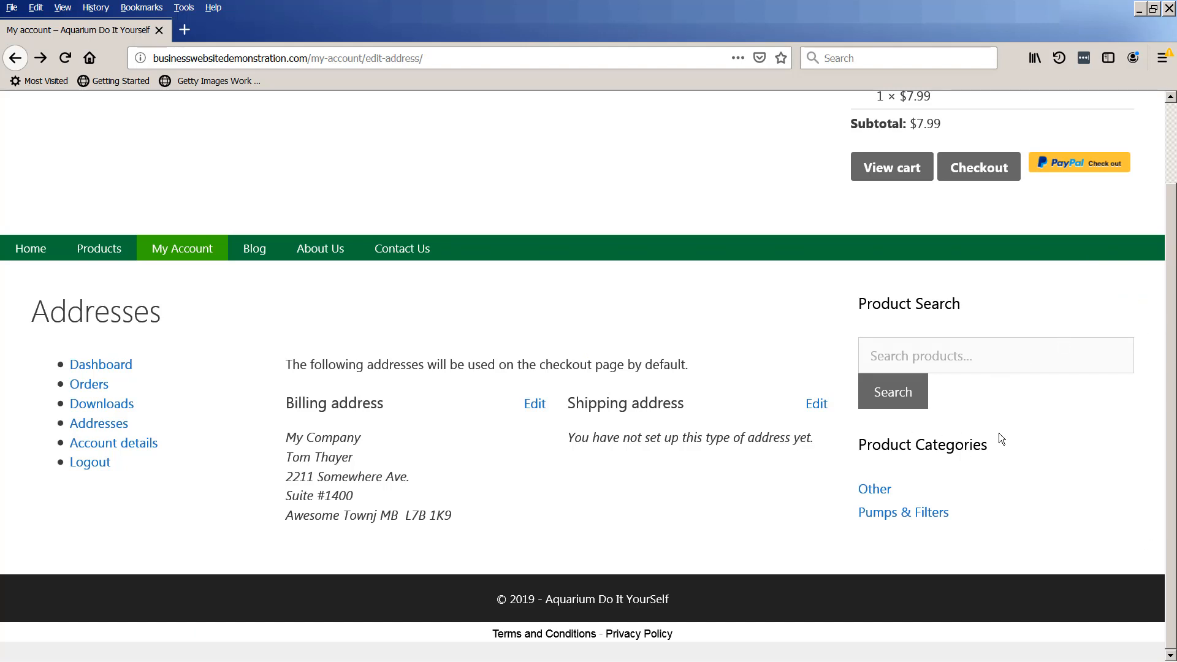
key("alt+Tab")
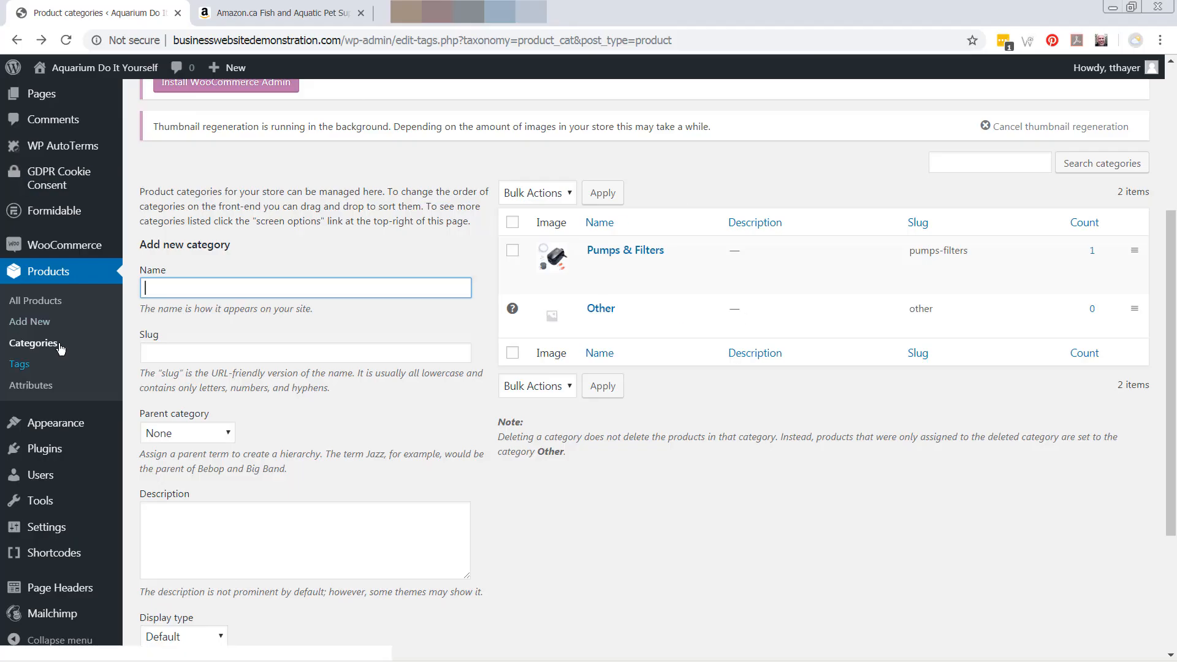
Step: Set the Right Sidebar's Product Categories widget to order by Category order and save it
mouse_move(56, 433)
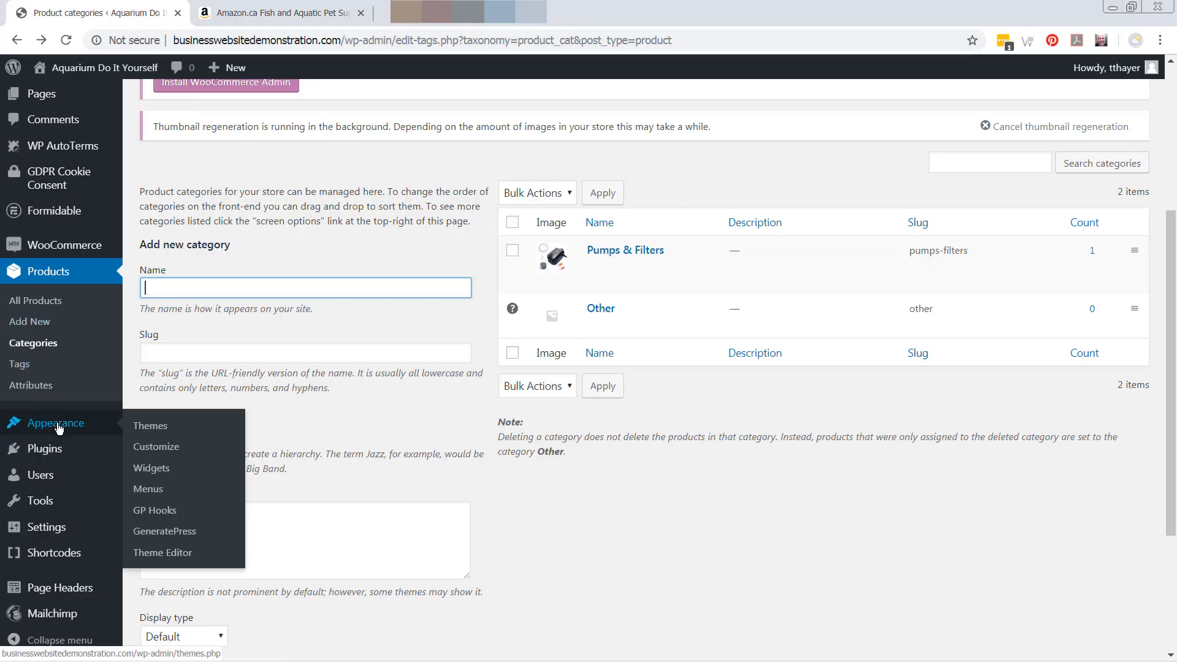
left_click(151, 468)
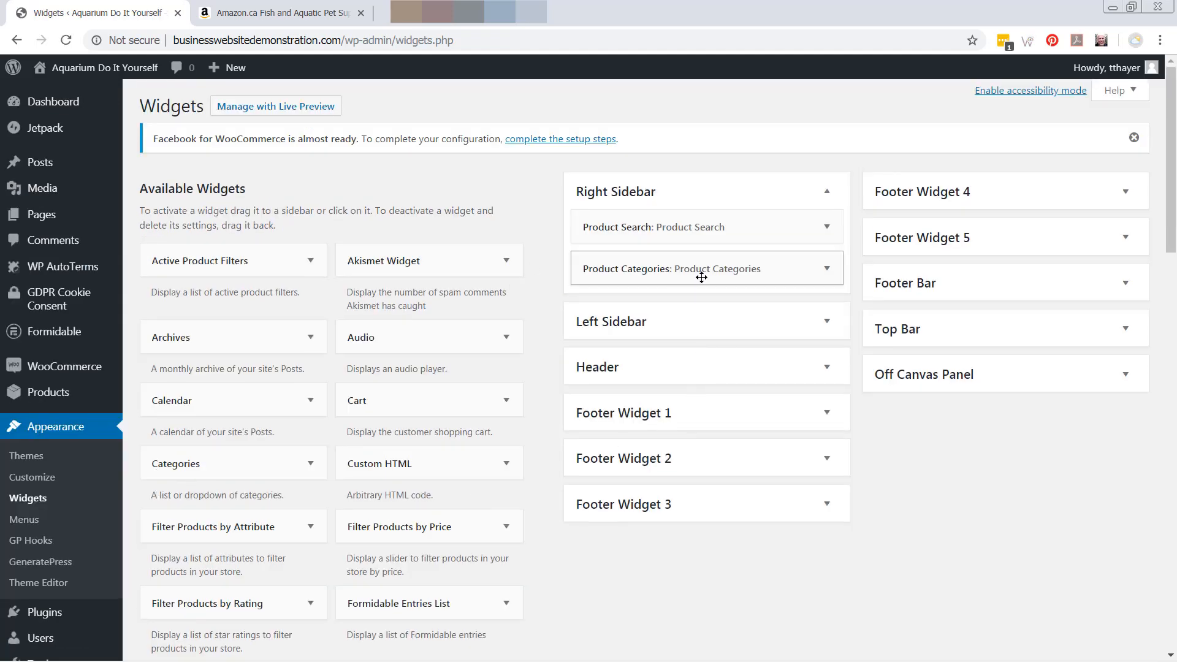
left_click(829, 271)
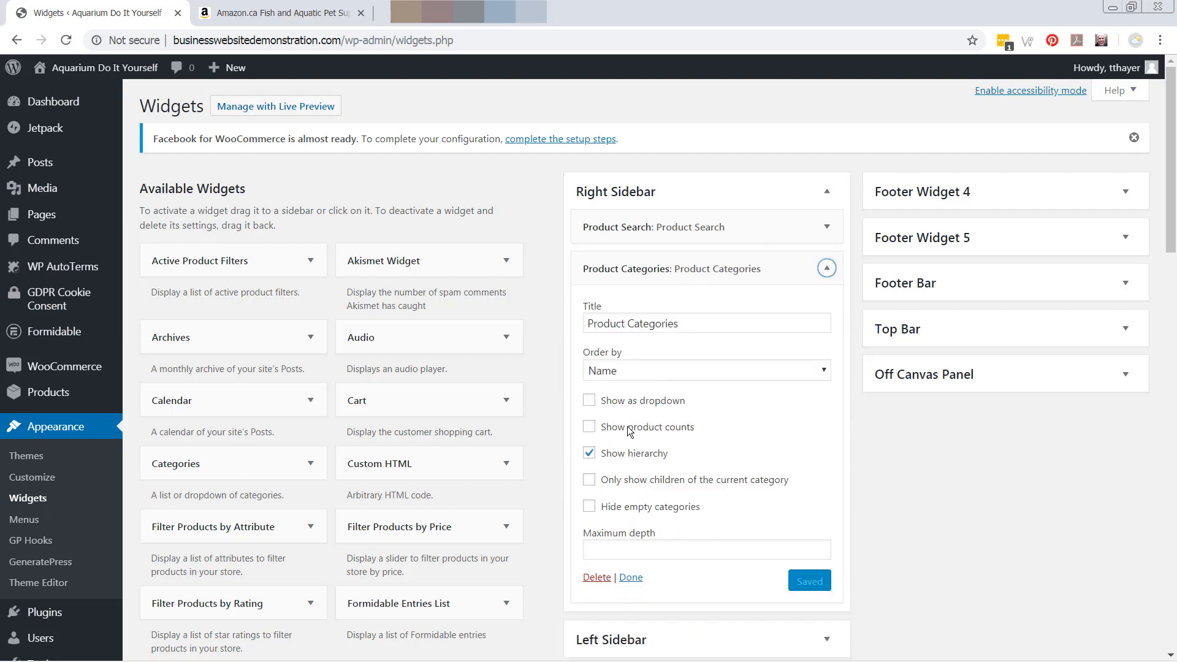
left_click(658, 366)
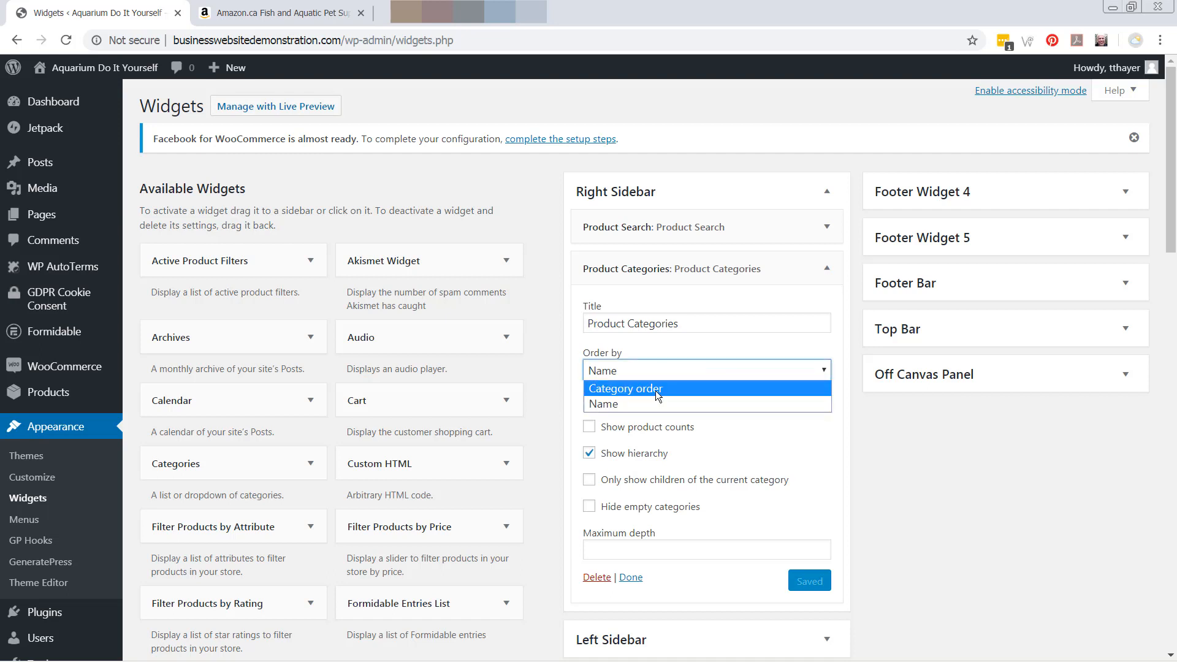
left_click(656, 389)
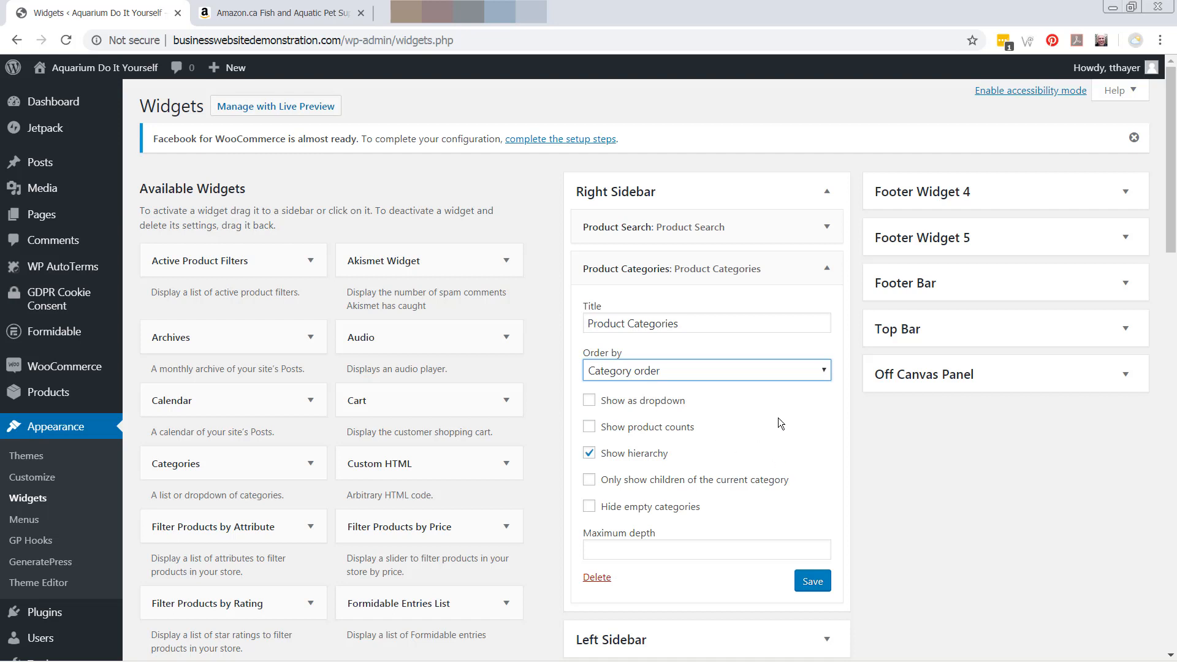
left_click(815, 586)
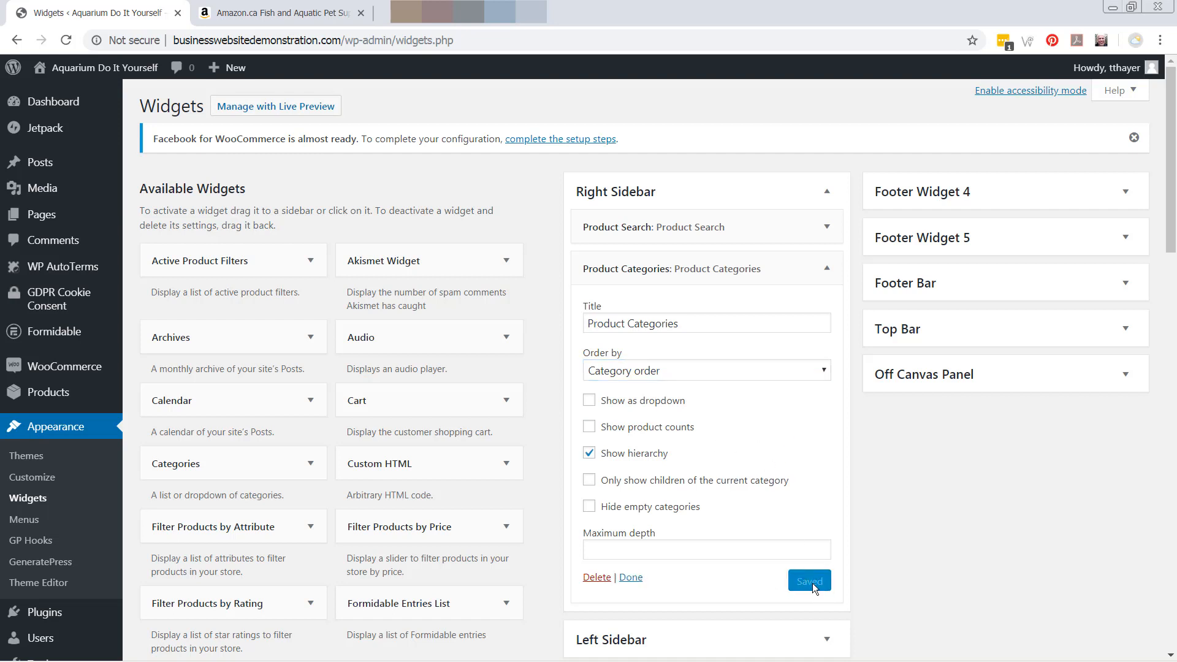
Step: Switch to Firefox, reload the storefront to check the category order, and examine the Other and Pumps & Filters category pages
key("alt+Tab")
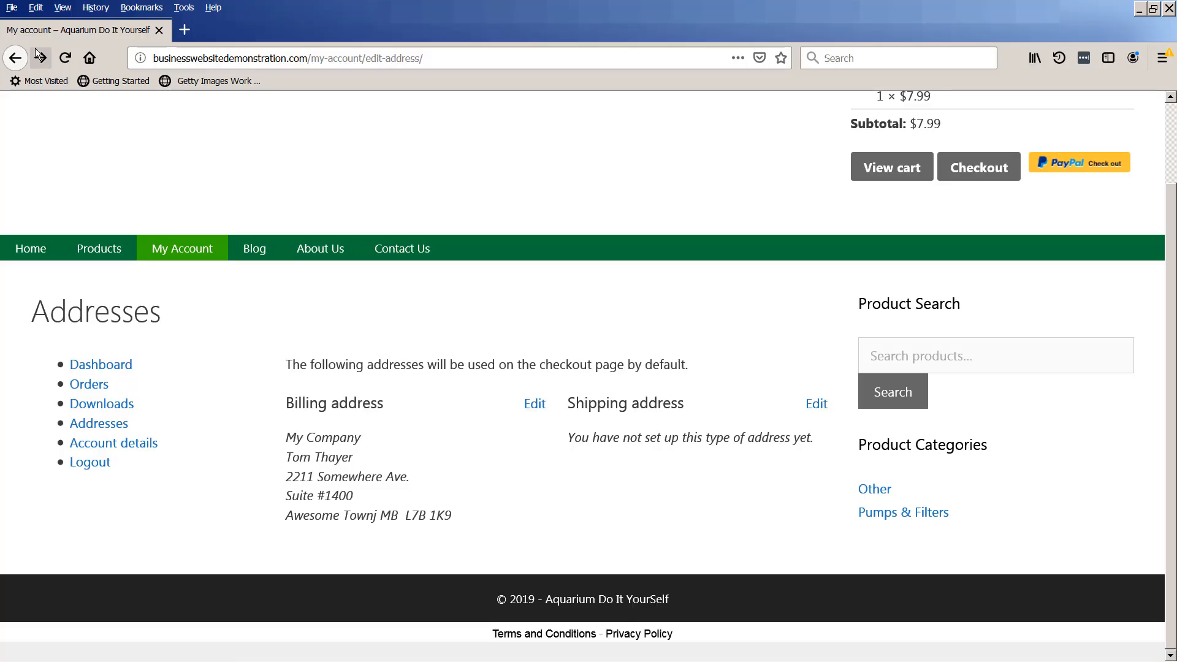
left_click(63, 68)
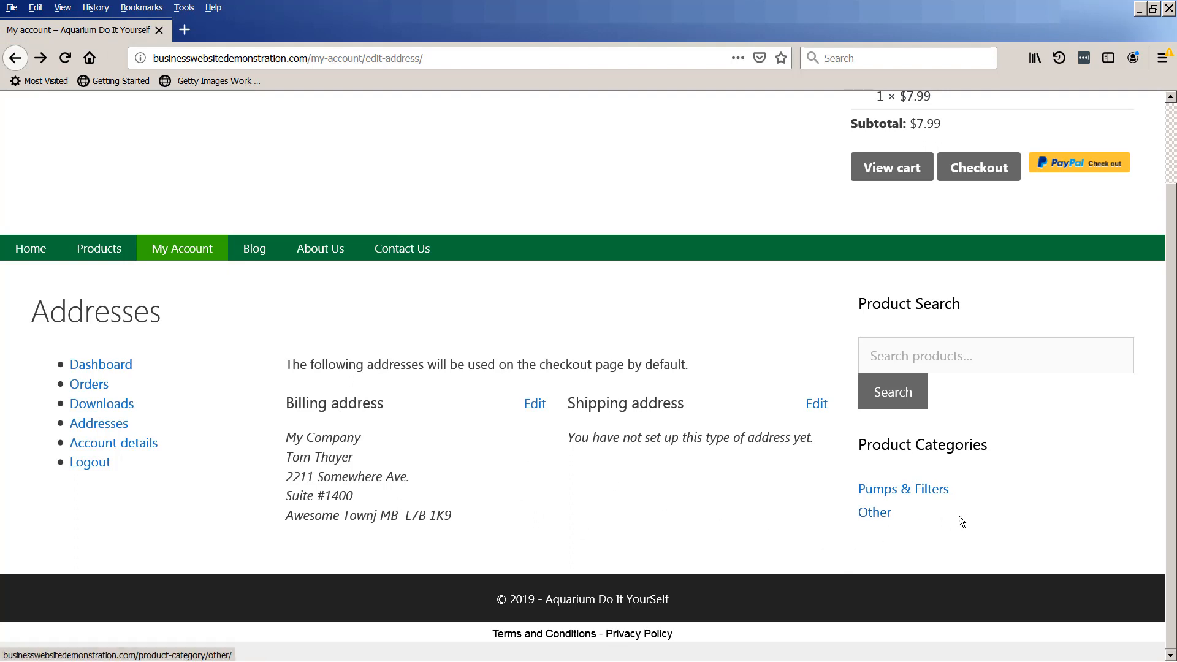
left_click(872, 518)
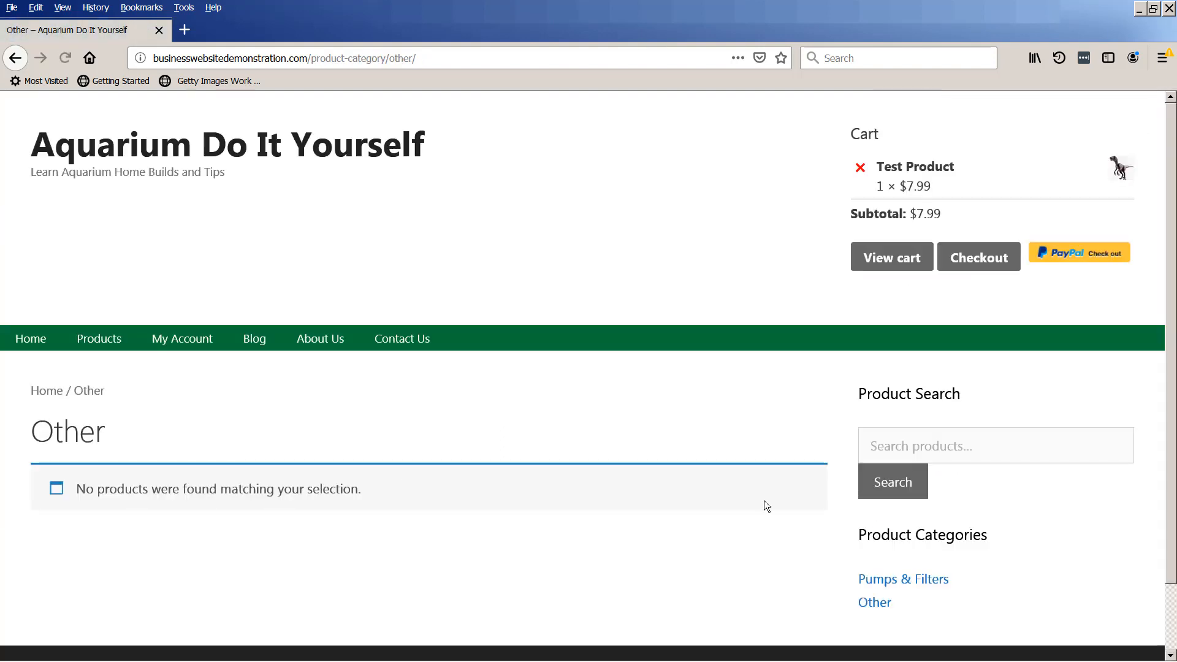
left_click(896, 578)
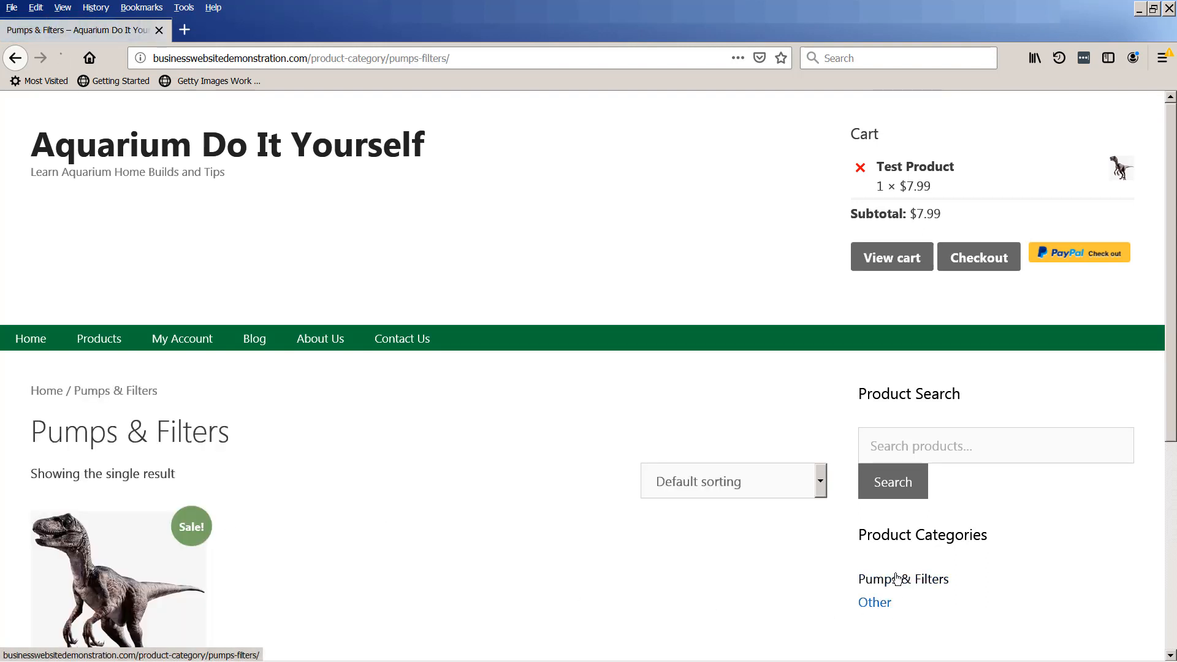
scroll(441, 493, "down", 3)
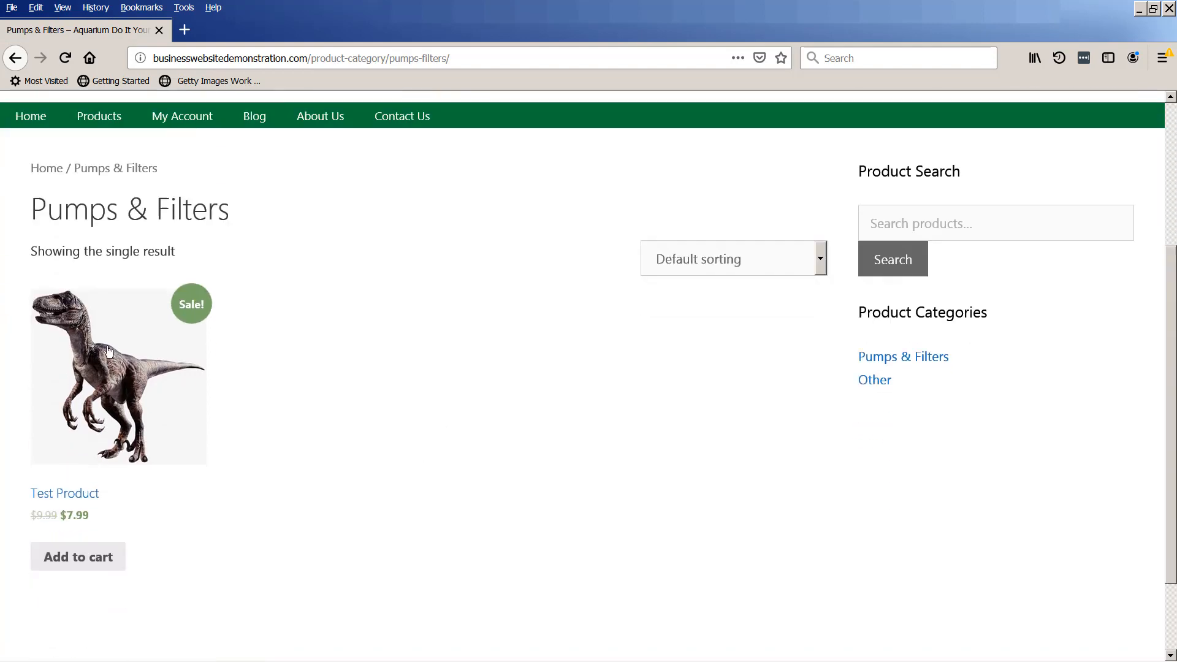
Step: Return to Chrome, enable Hide empty categories in the Product Categories widget, and save it
key("alt+Tab")
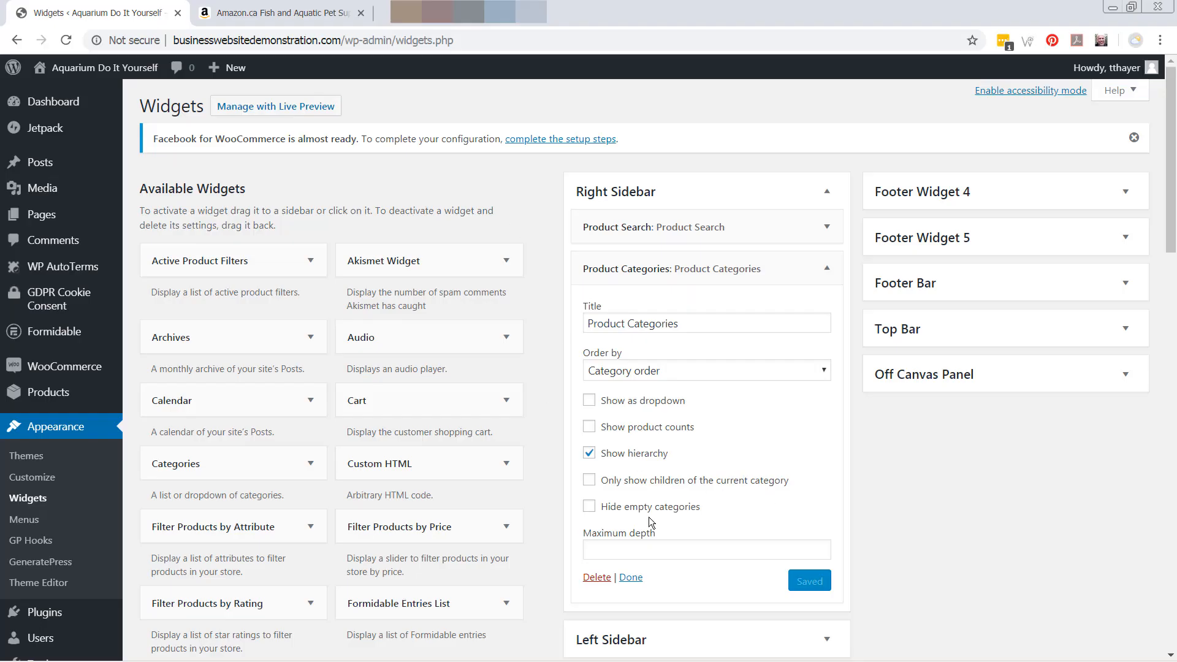
left_click(588, 506)
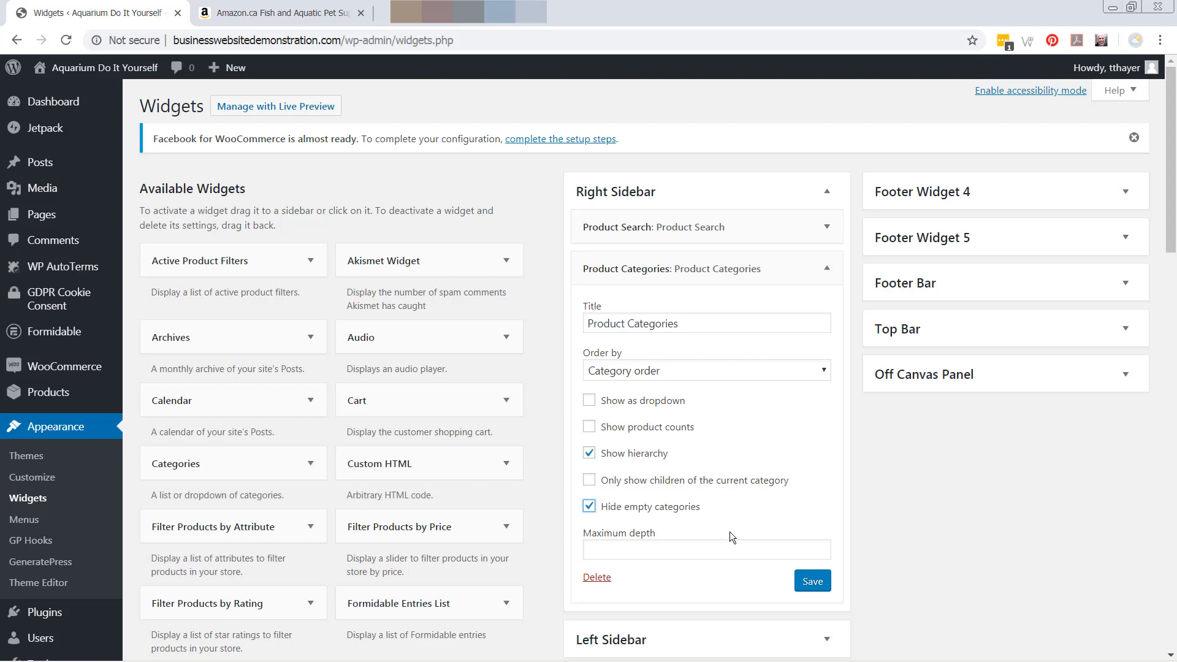
left_click(812, 587)
Step: Reload the Pumps & Filters page in Firefox and examine the sidebar's Product Categories list
key("alt+Tab")
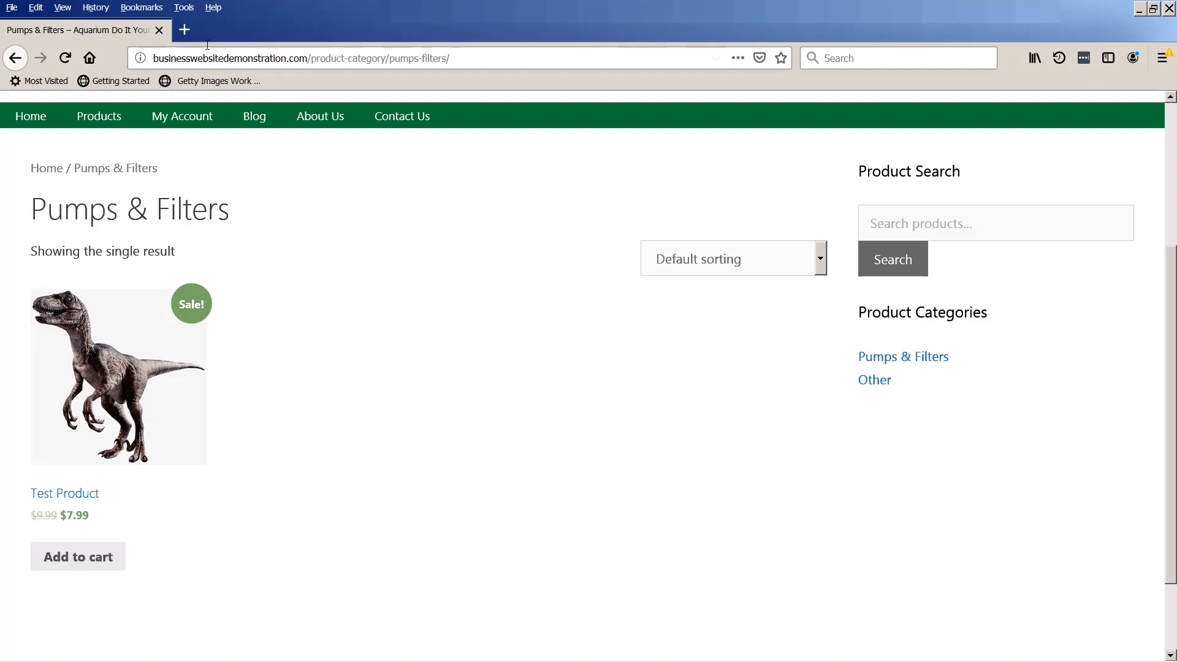
left_click(66, 58)
scroll(638, 542, "up", 3)
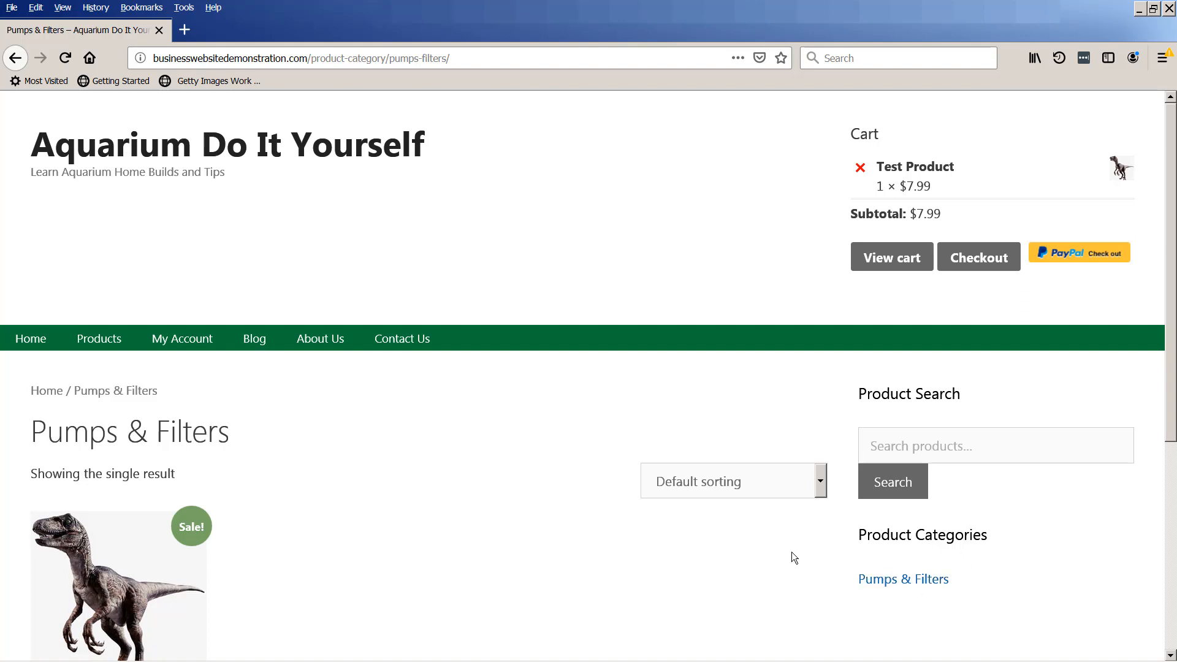
scroll(793, 558, "down", 3)
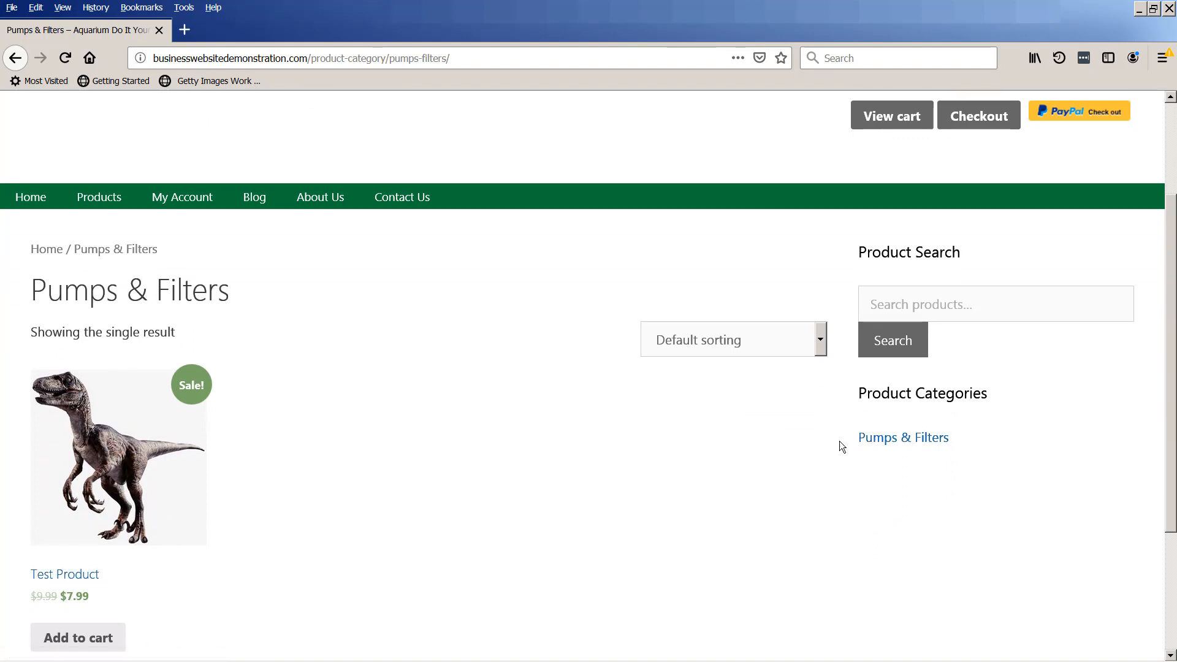
Step: Switch to Chrome and set Logo-Template-Logo_25.png from the media library as the site logo, keeping the full image without cropping
scroll(674, 533, "up", 2)
scroll(640, 550, "up", 1)
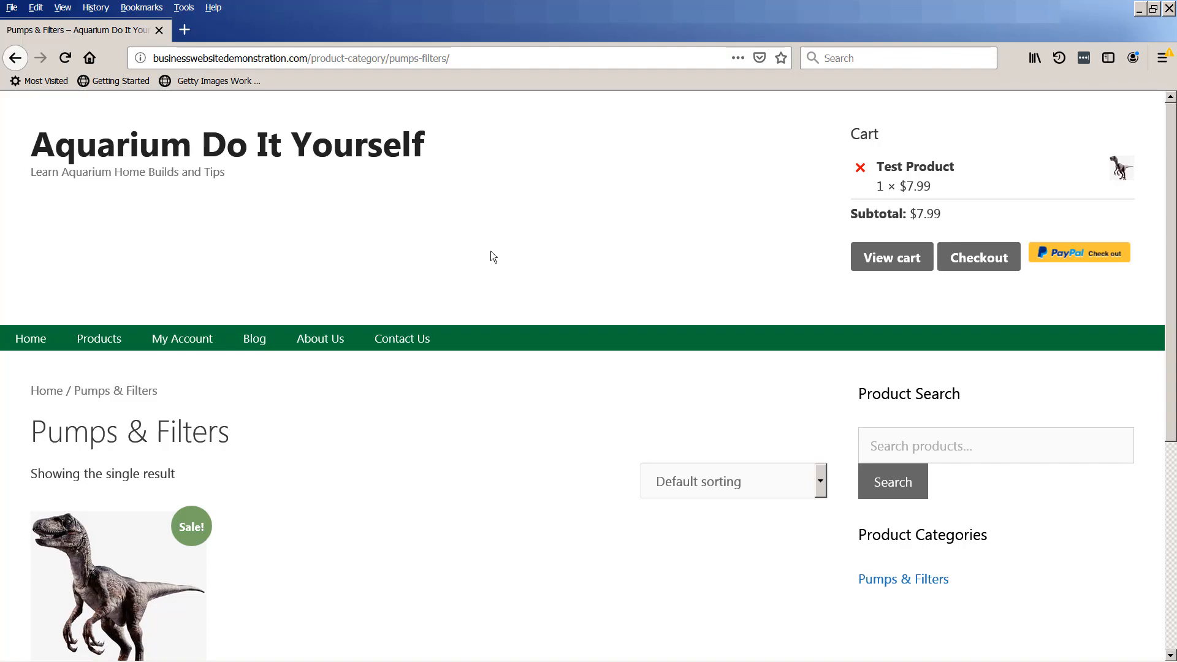
key("alt+Tab")
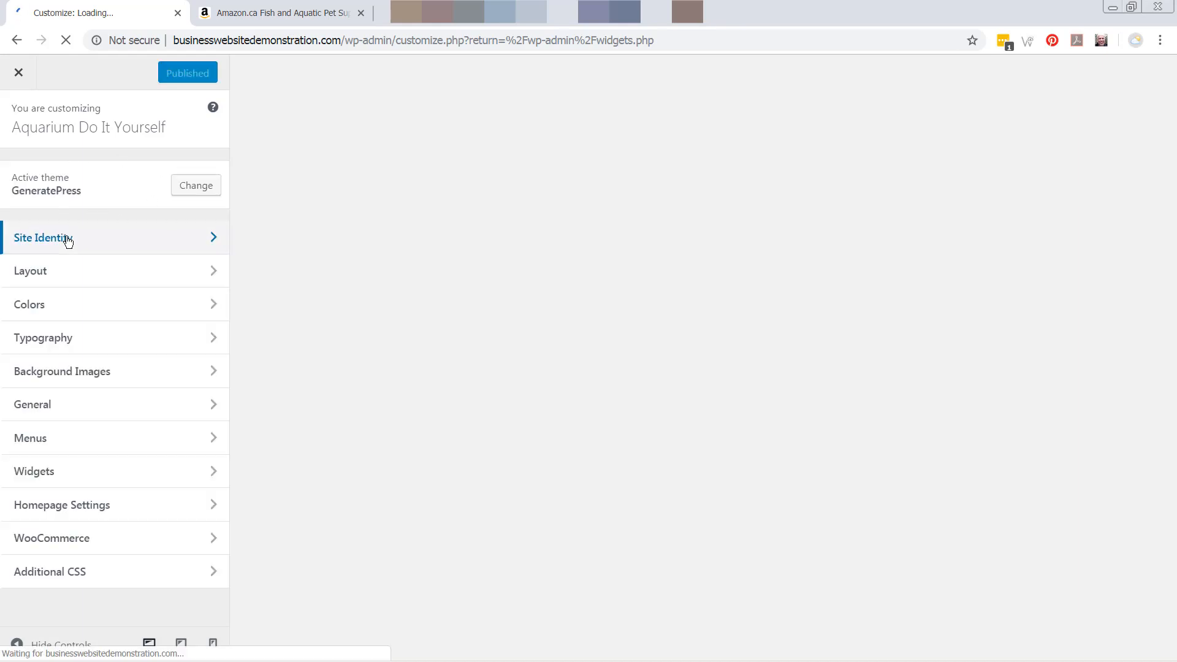
left_click(64, 237)
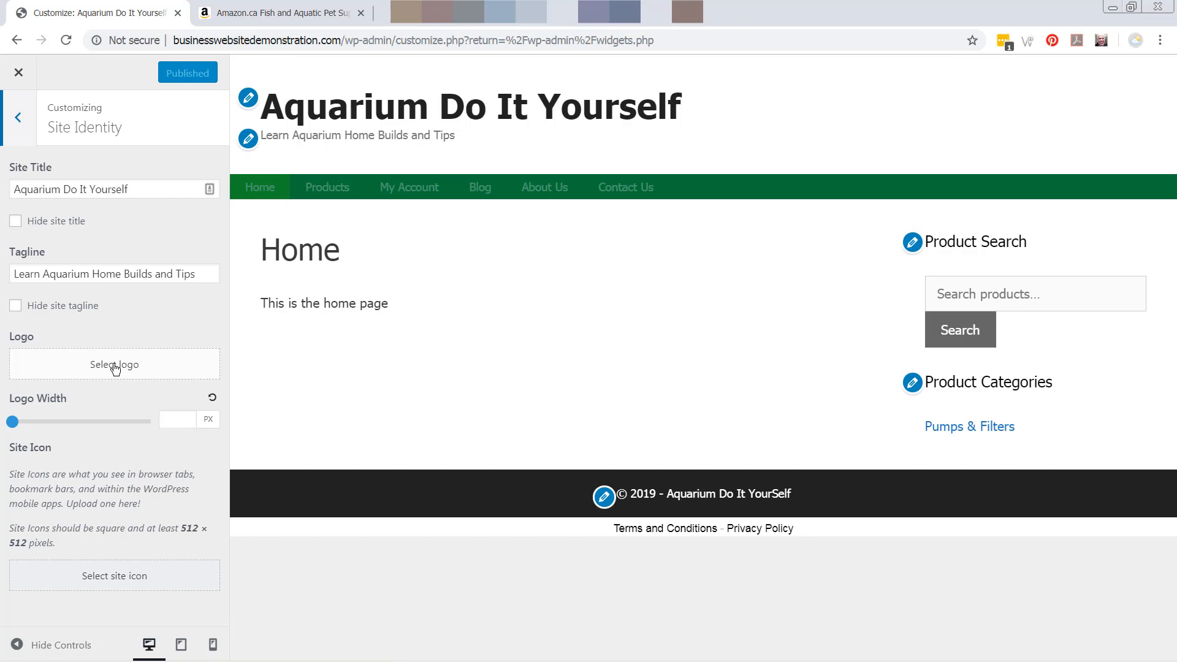
left_click(114, 366)
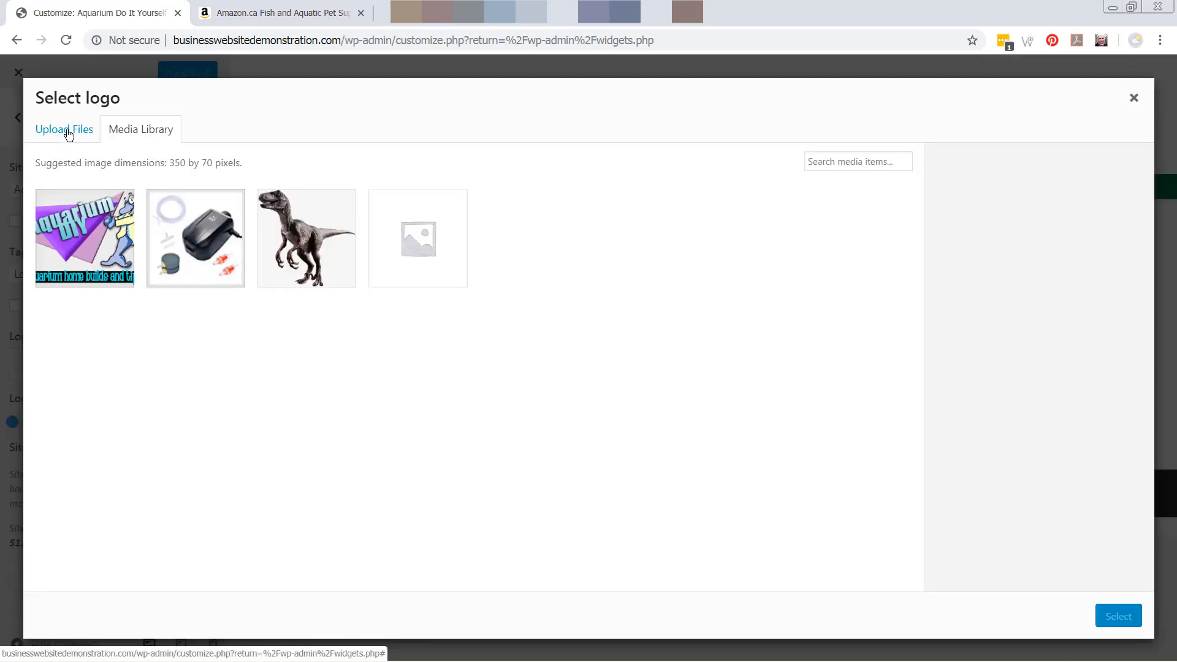
left_click(82, 249)
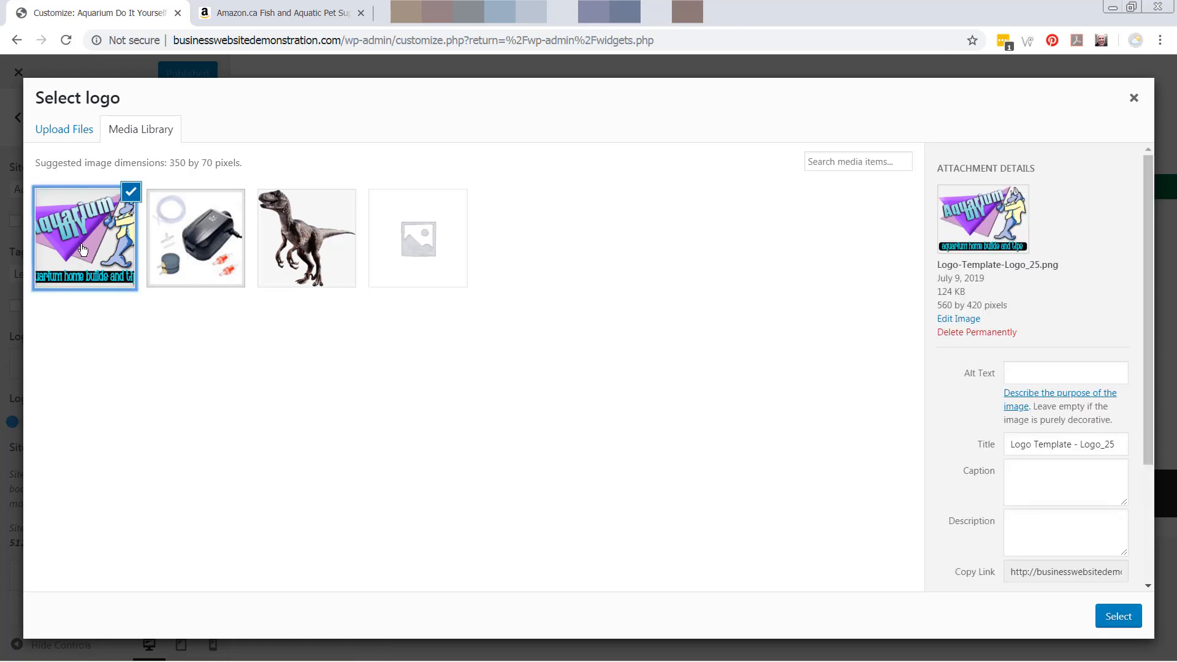
left_click(1119, 616)
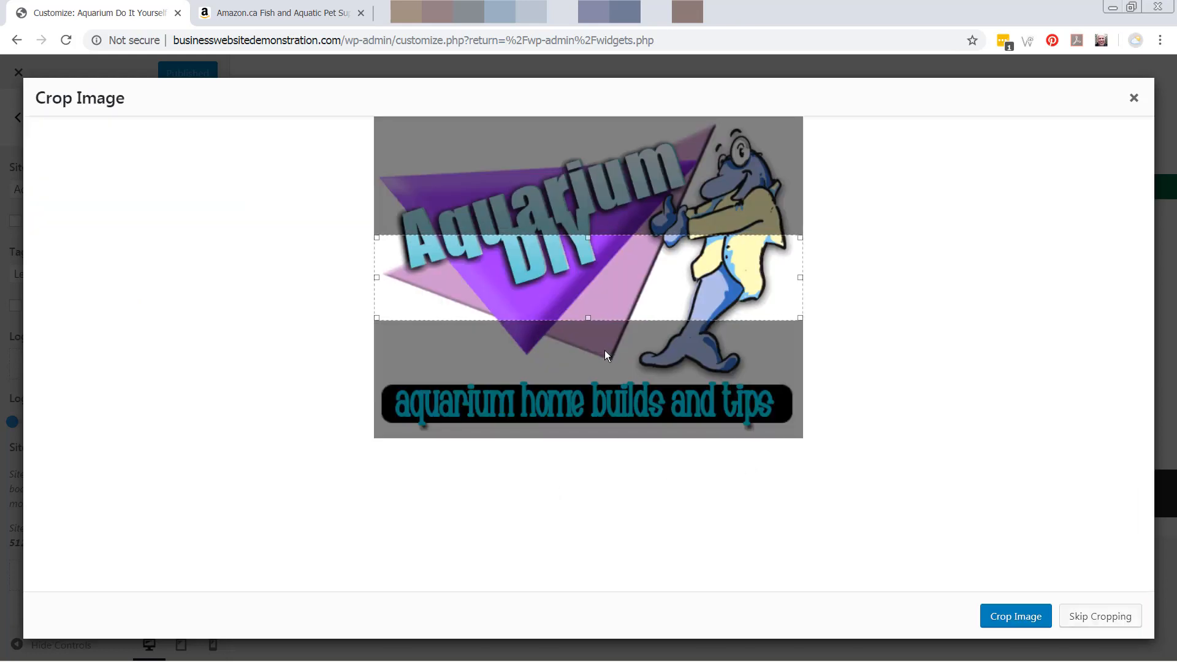
left_click_drag(585, 319, 605, 465)
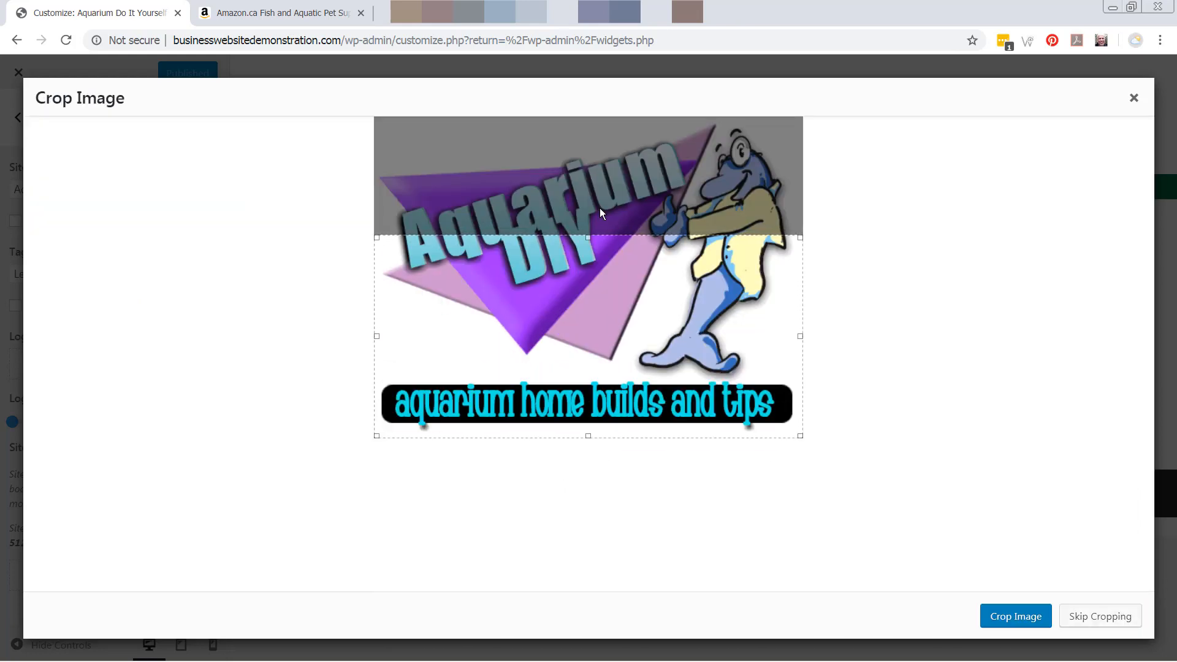
left_click_drag(588, 237, 586, 108)
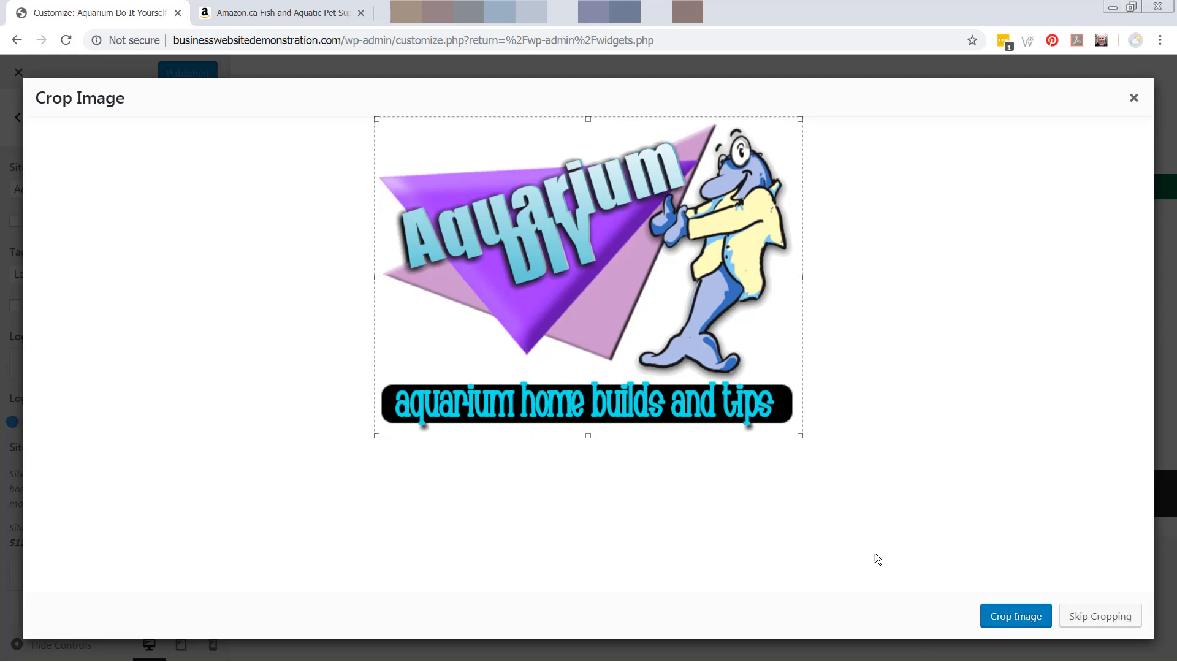
left_click(1082, 624)
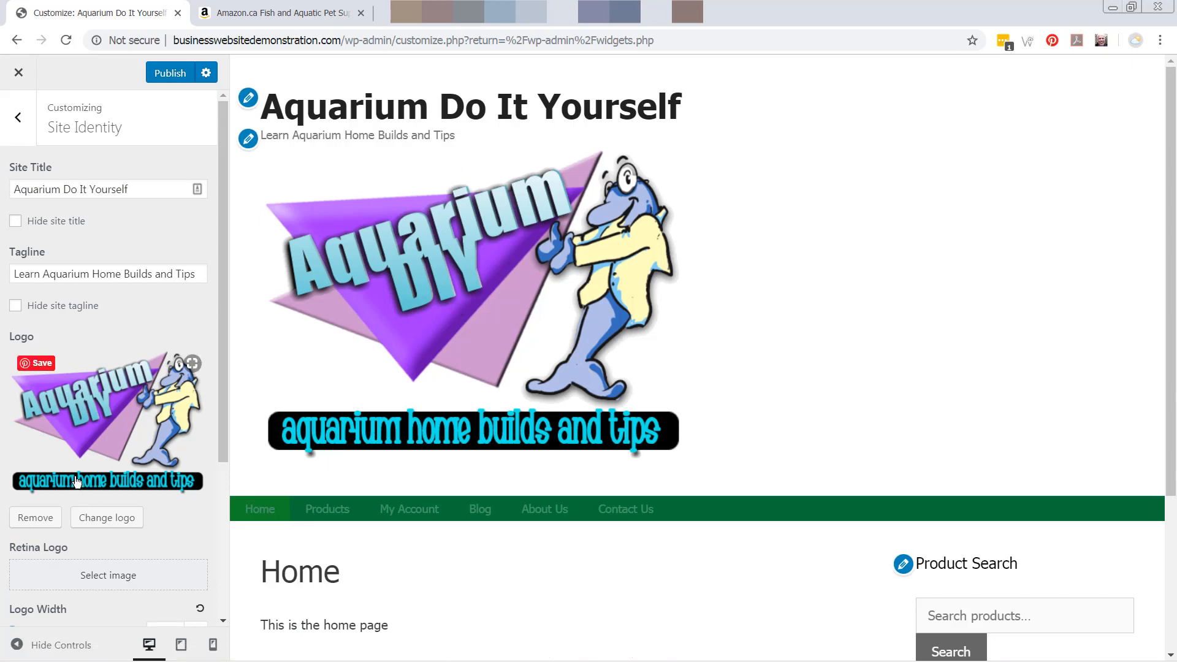
Step: Set the logo width to 240 px and hide both the site title and the tagline
scroll(76, 480, "down", 3)
left_click_drag(12, 460, 47, 466)
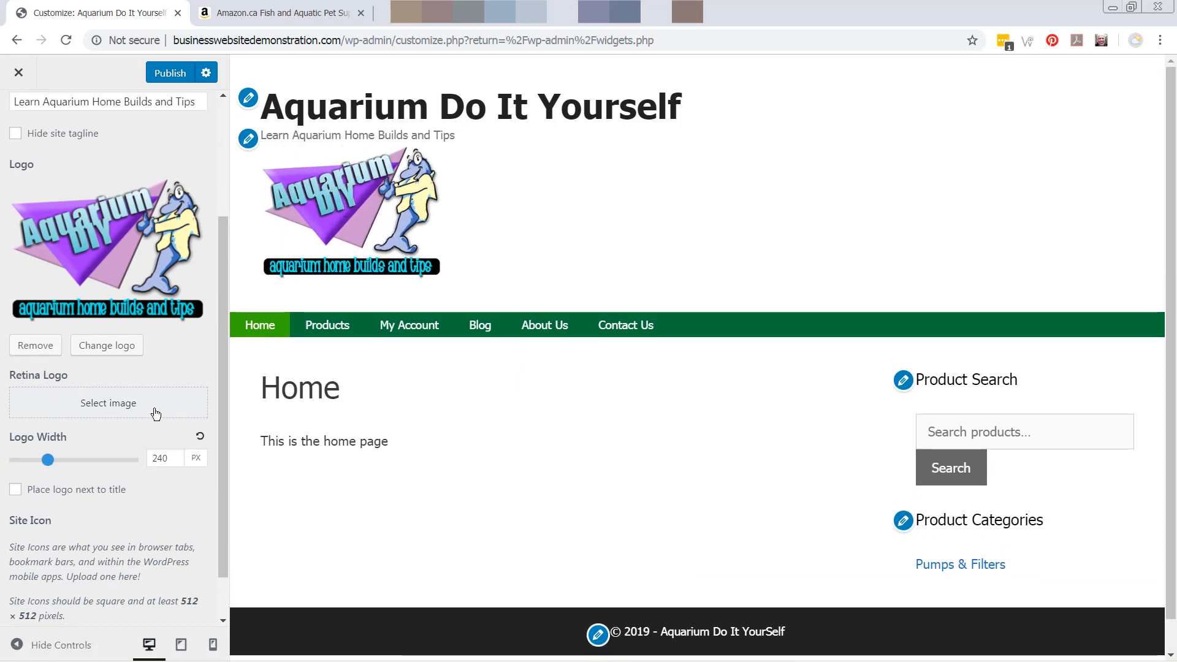
scroll(154, 417, "up", 3)
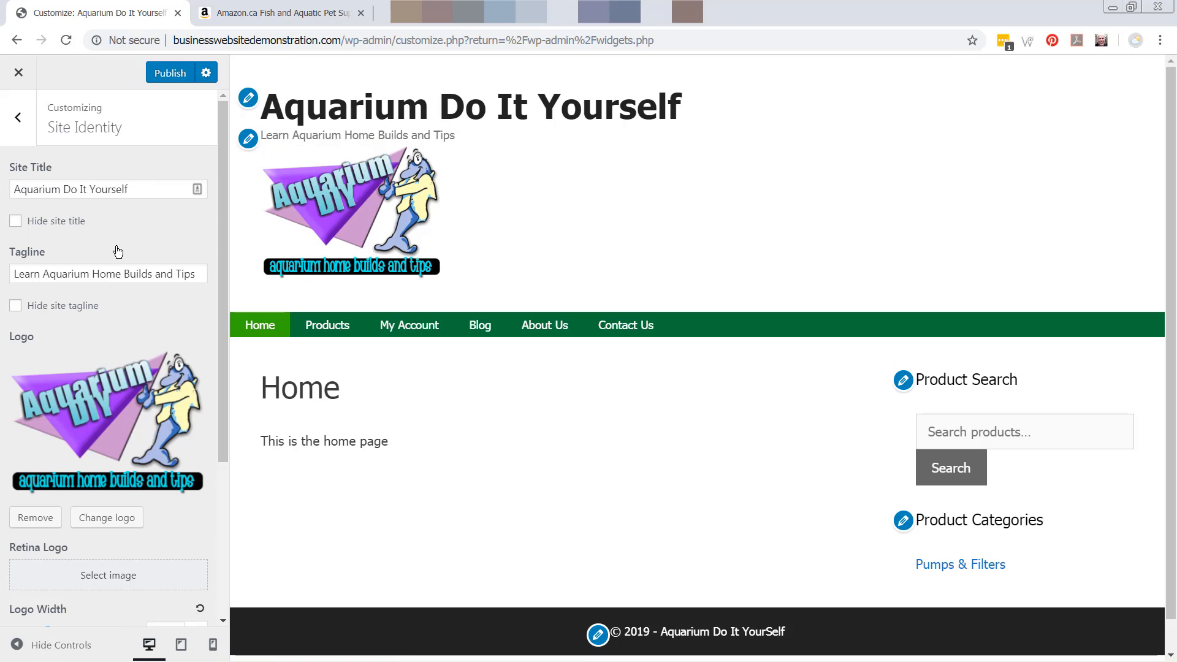
left_click(15, 222)
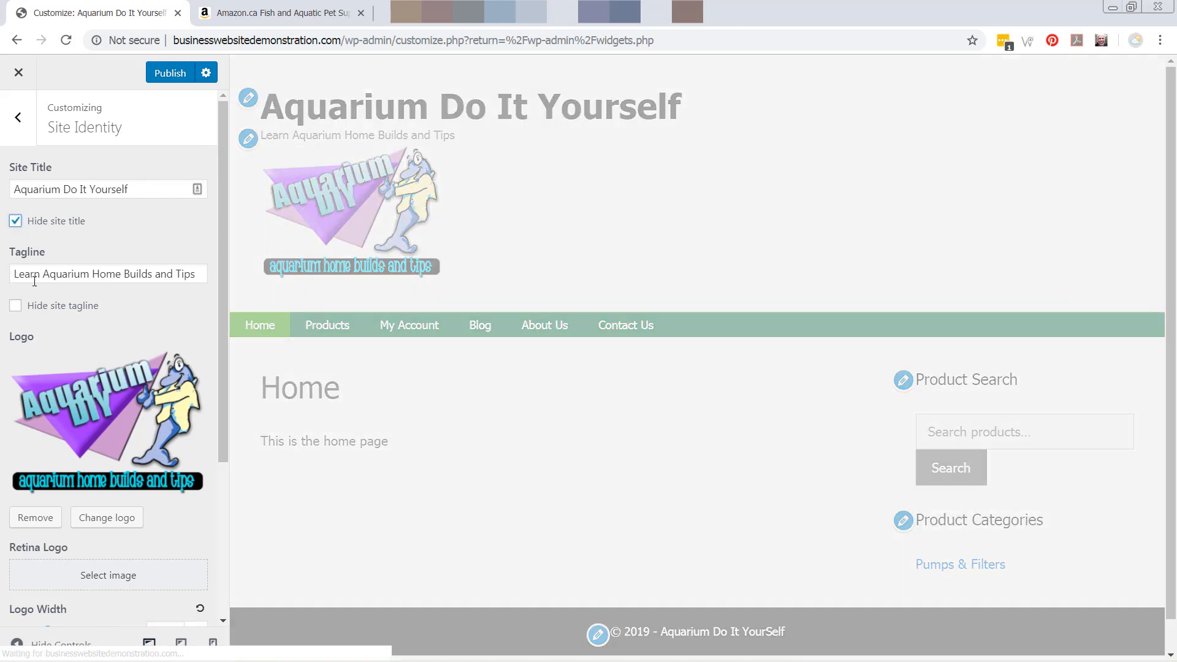
left_click(15, 306)
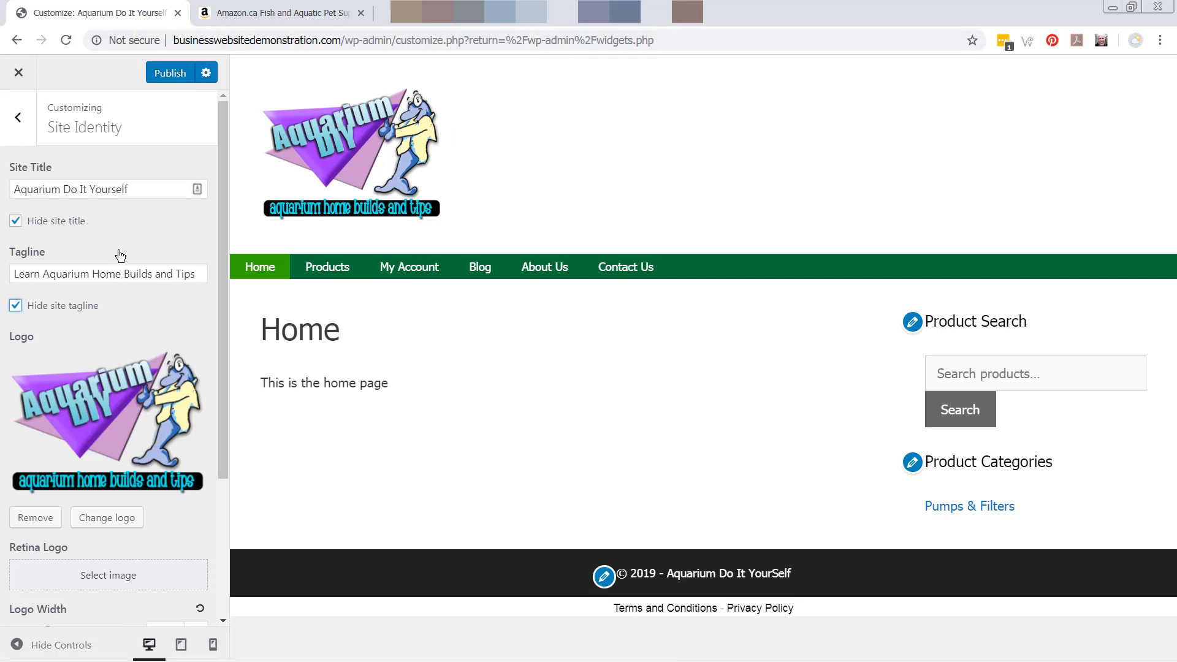
Step: Set Logo-Template-Logo_25.png as the site icon, cropped to the square at the image's right edge that includes the whole fish mascot
scroll(120, 255, "down", 2)
scroll(120, 255, "down", 1)
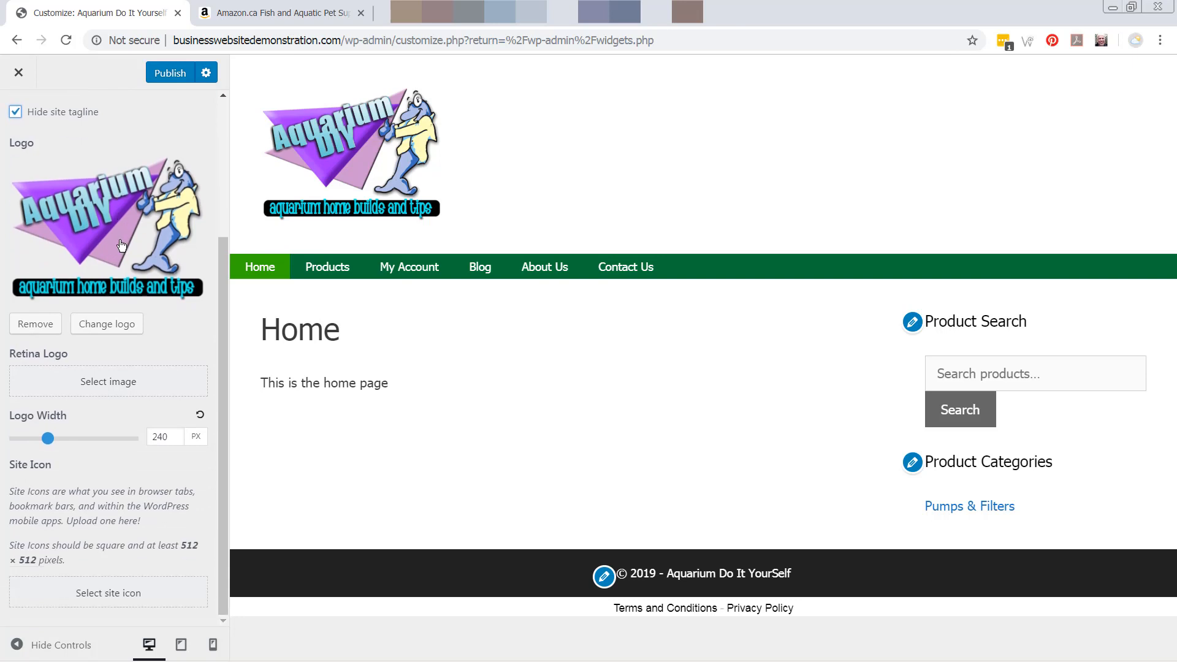
left_click(105, 596)
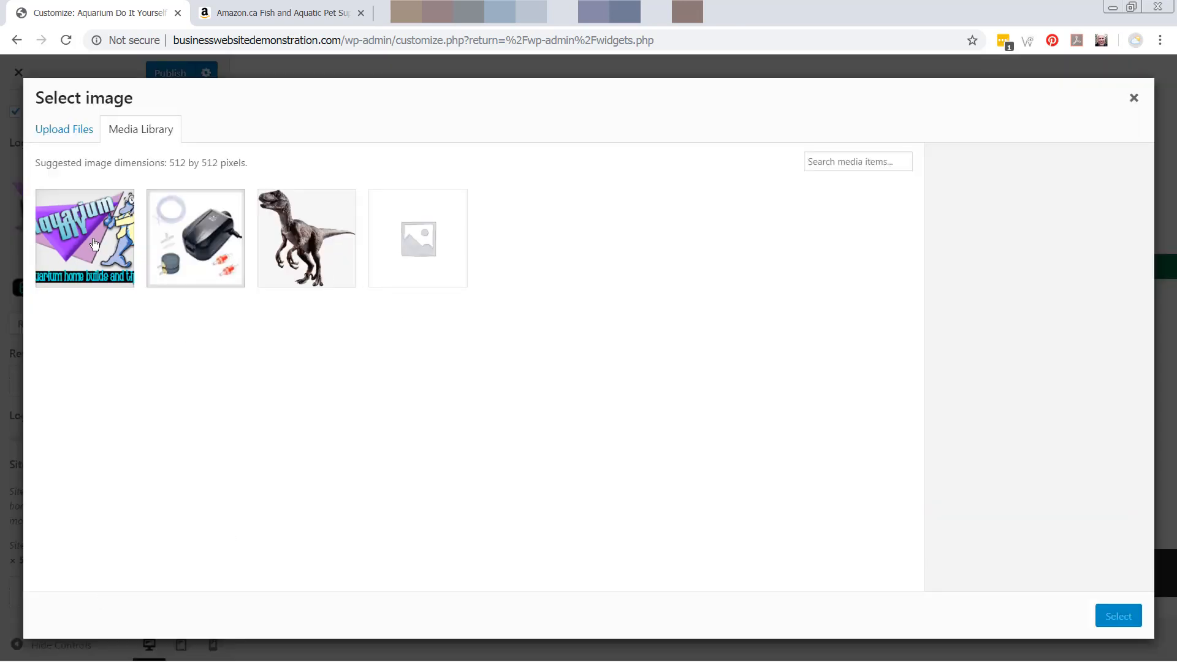
left_click(94, 244)
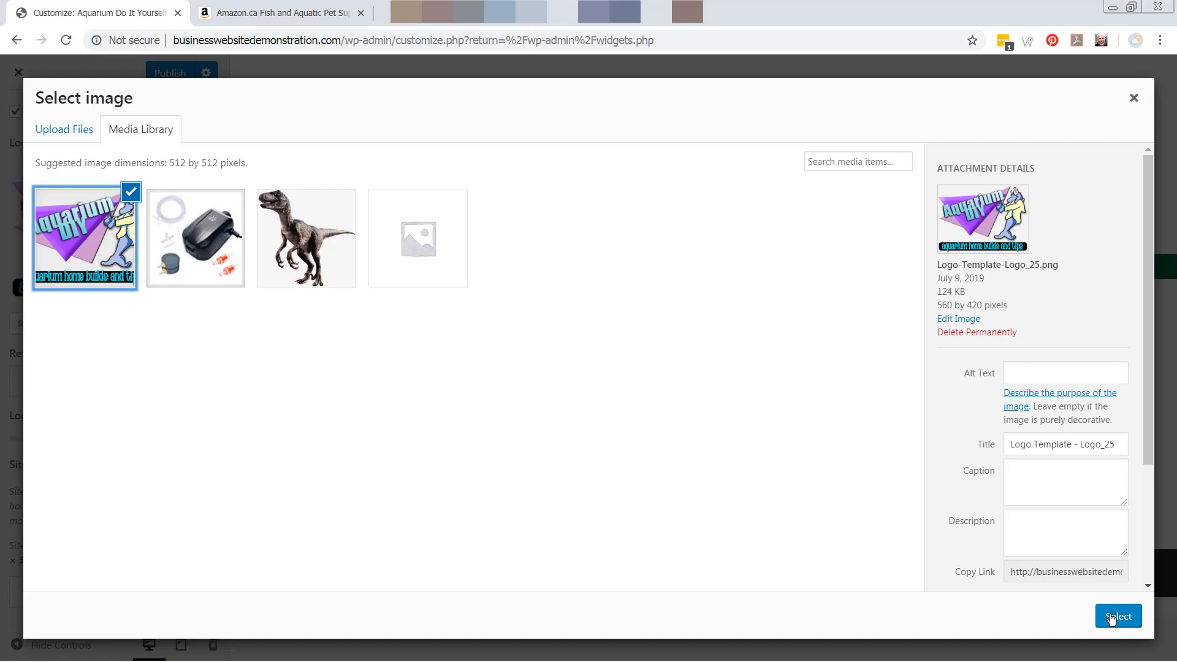
left_click(1111, 617)
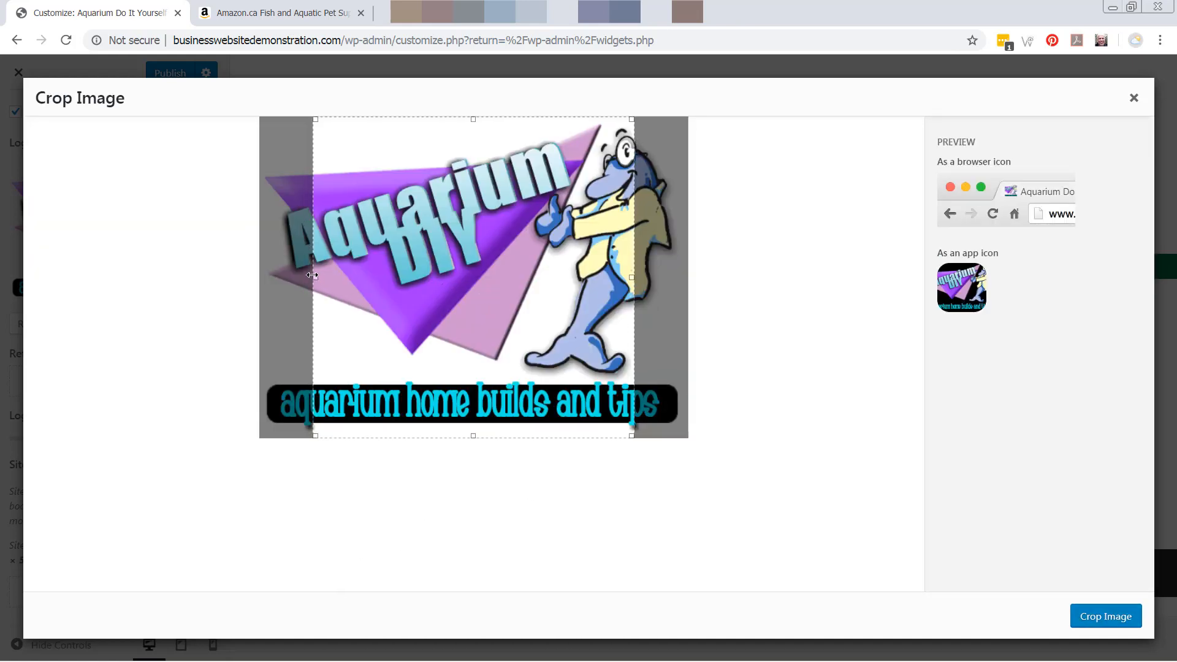
left_click_drag(544, 318, 612, 319)
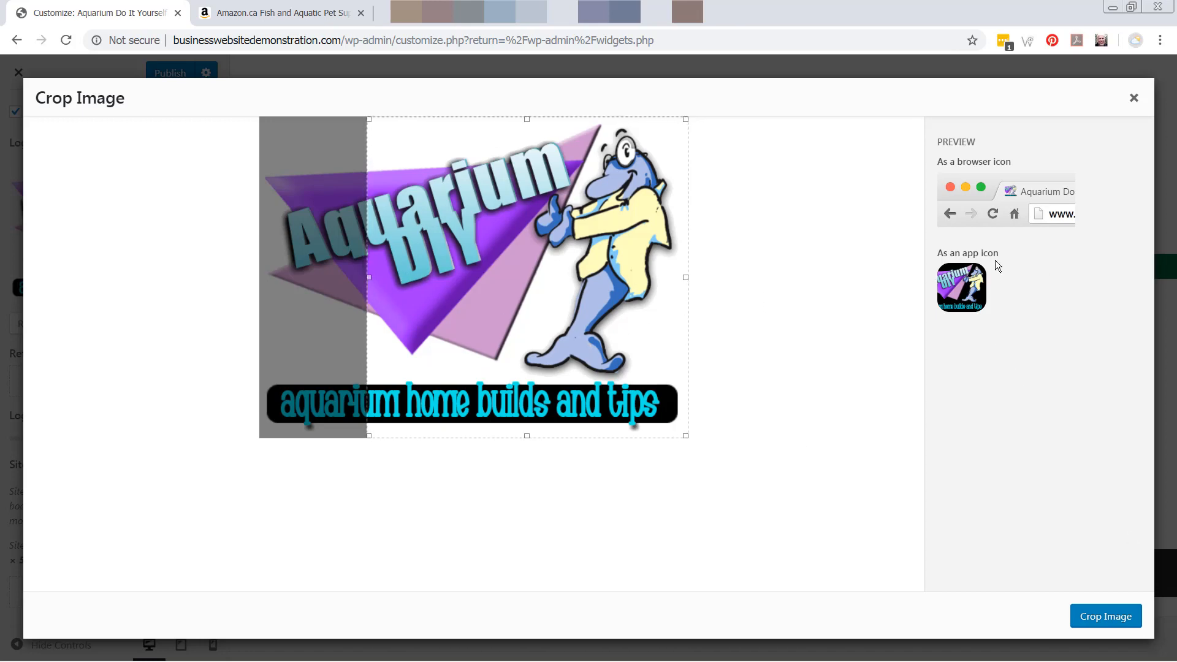
left_click(1106, 621)
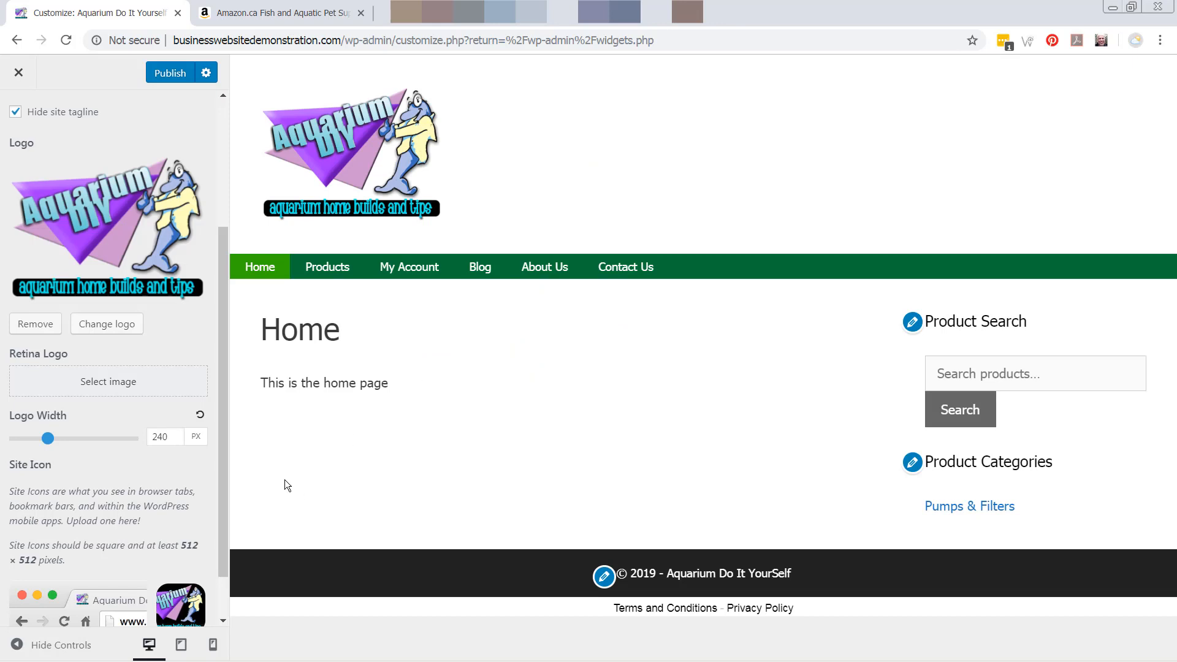
Step: Review the Site Identity settings and publish the changes
scroll(28, 396, "down", 1)
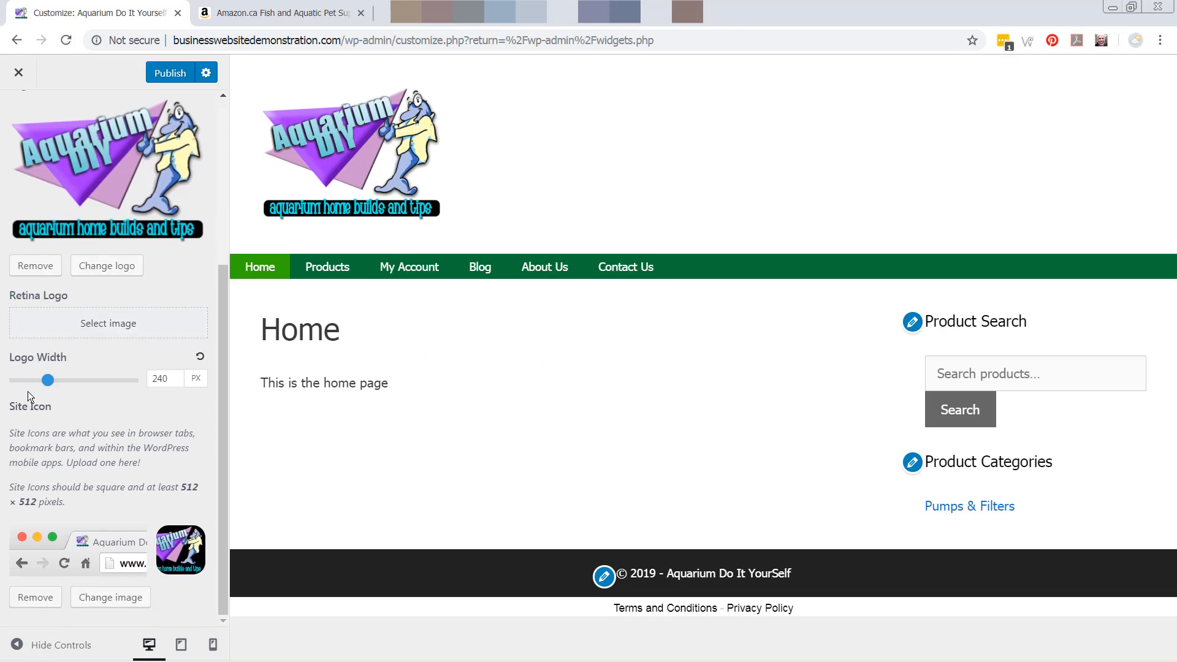
scroll(28, 396, "up", 2)
scroll(89, 96, "down", 2)
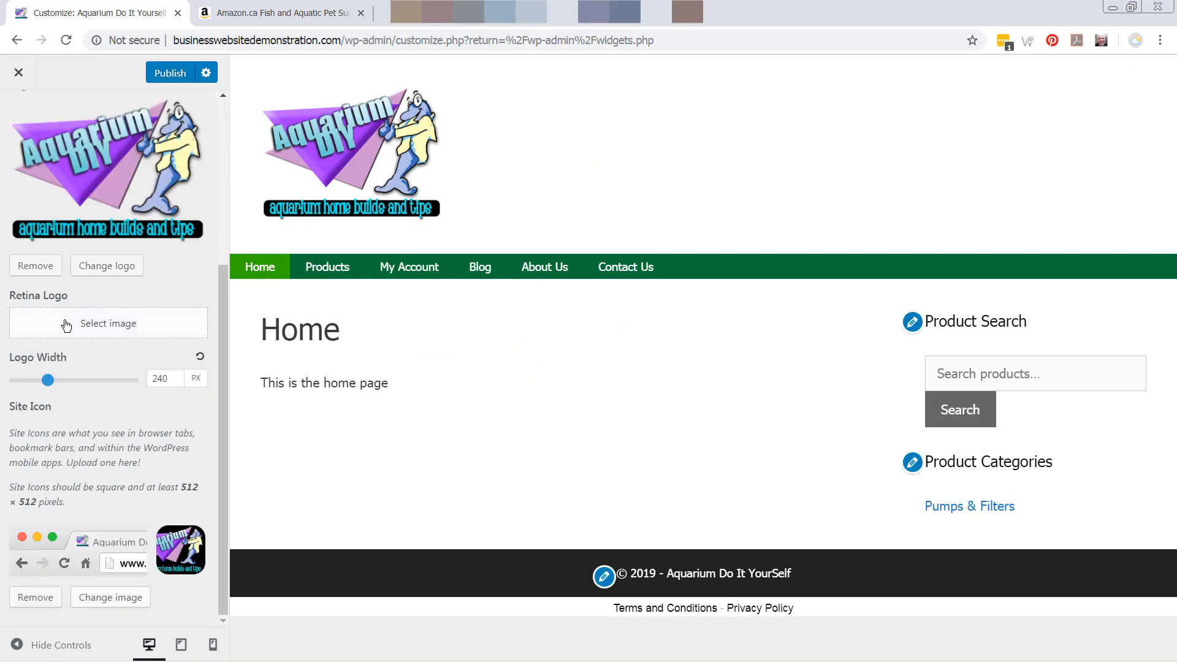
scroll(157, 98, "up", 4)
left_click(170, 74)
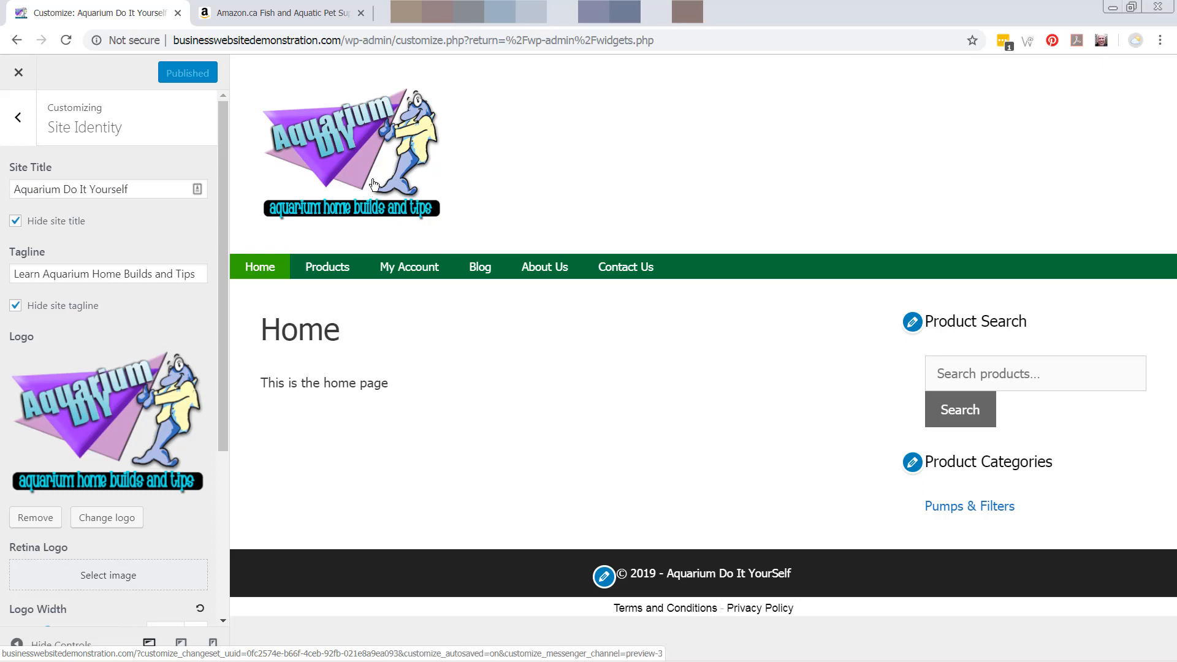
Step: Set the header layout's top padding to 0 and its bottom padding to 4
left_click(23, 119)
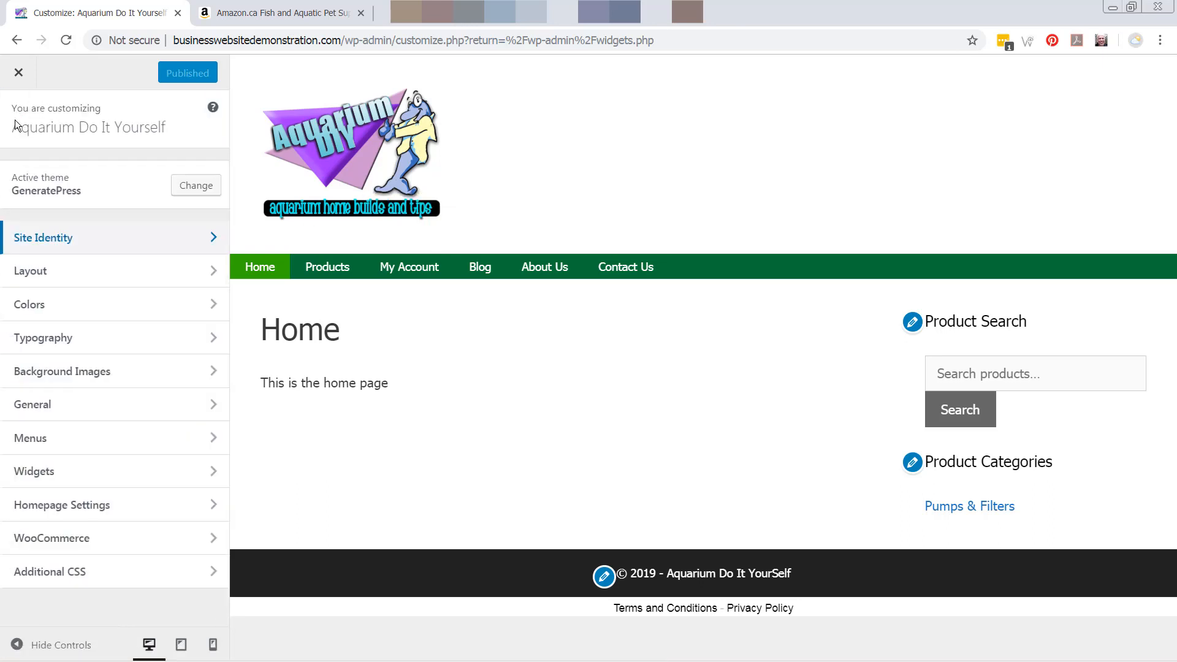
left_click(205, 270)
left_click(192, 213)
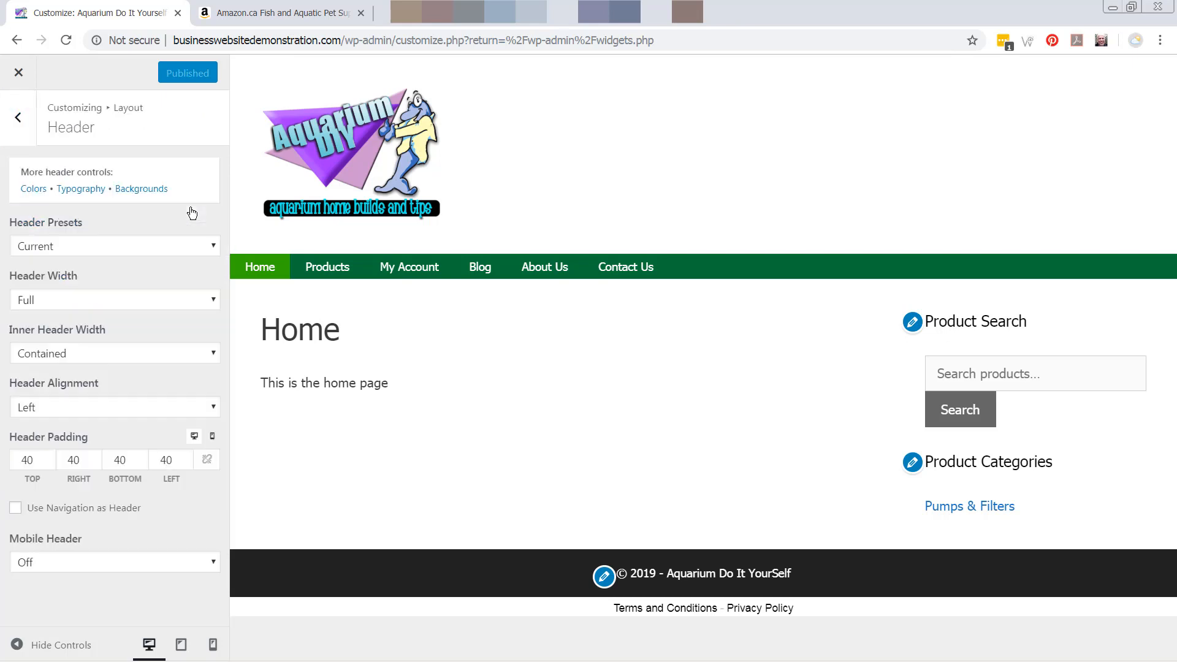
left_click_drag(46, 462, 46, 462)
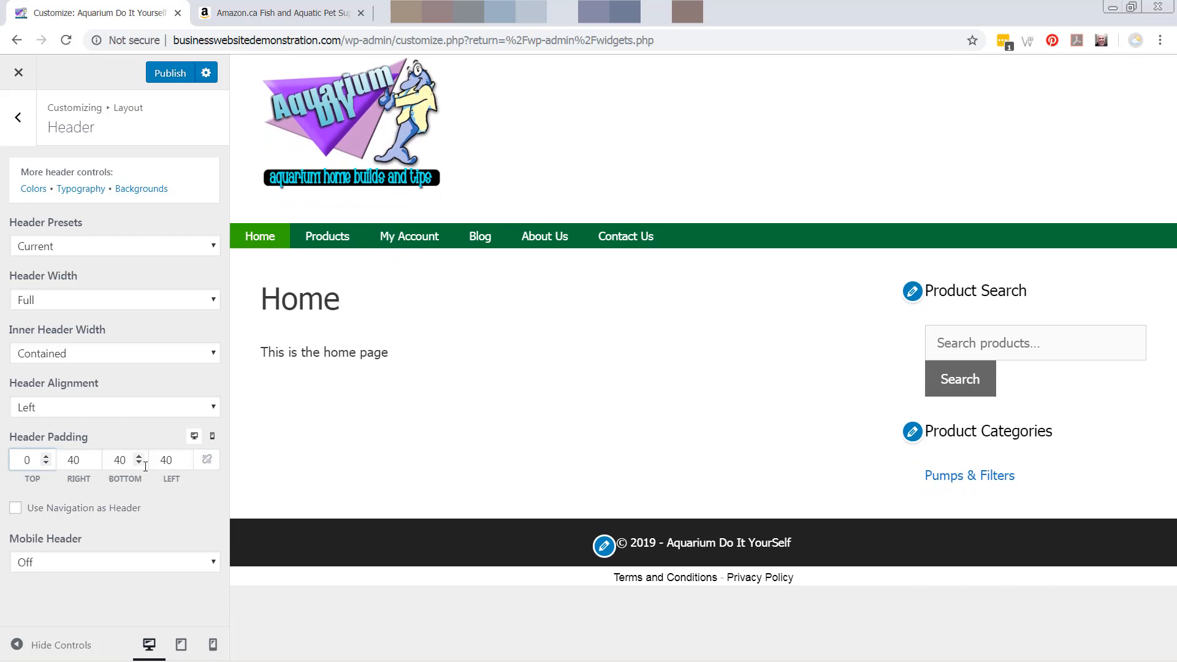
left_click_drag(139, 463, 141, 462)
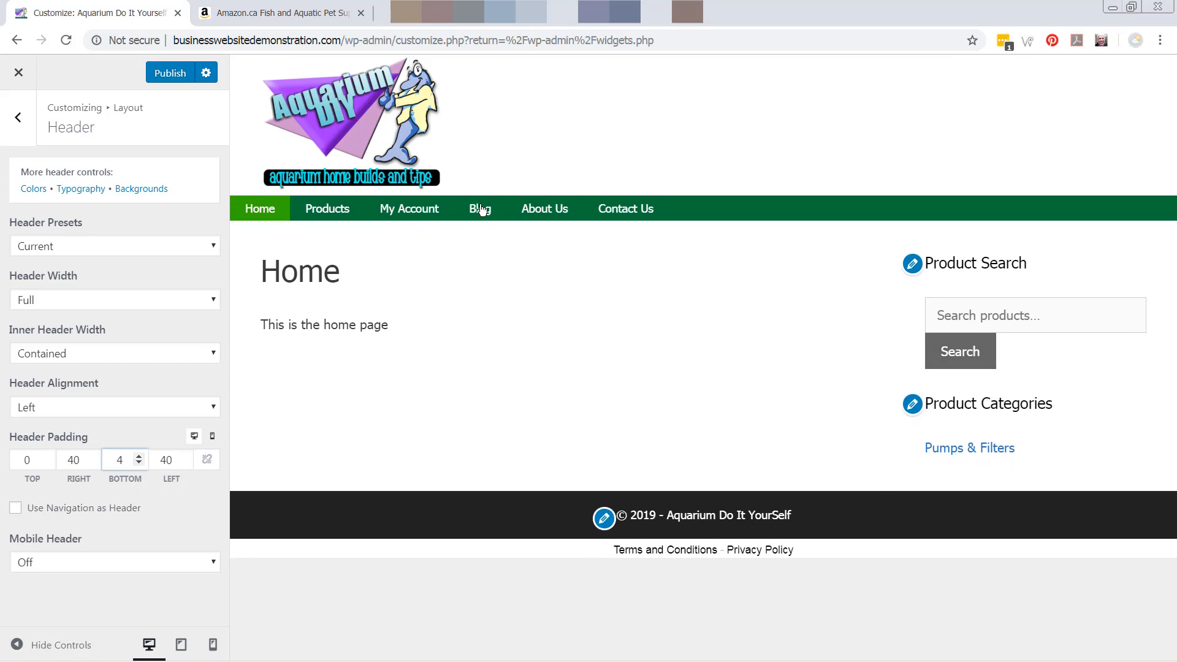
Step: Upload banner.jpg to the media library as the image for the header background
left_click(18, 121)
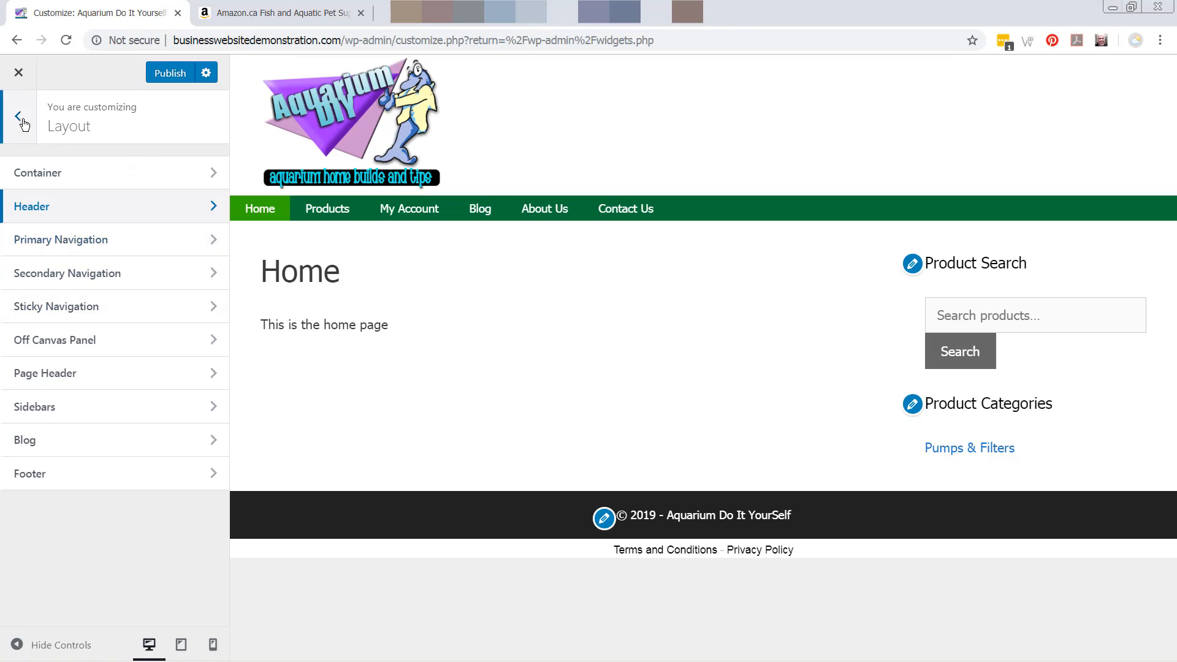
left_click(19, 118)
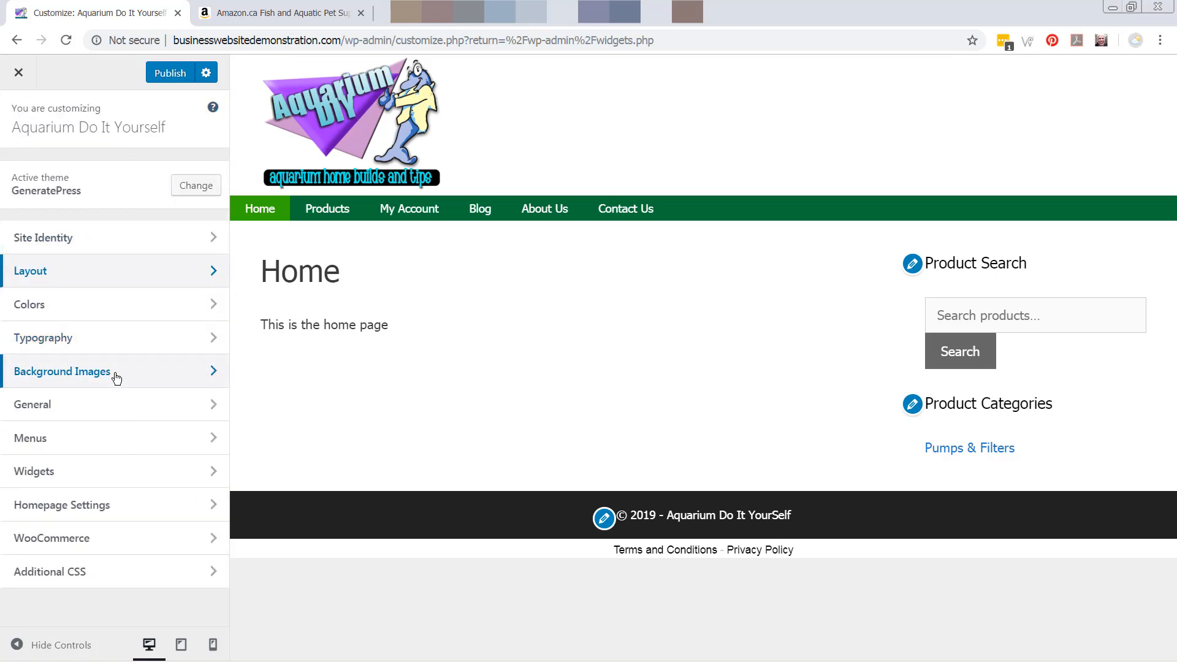
left_click(116, 378)
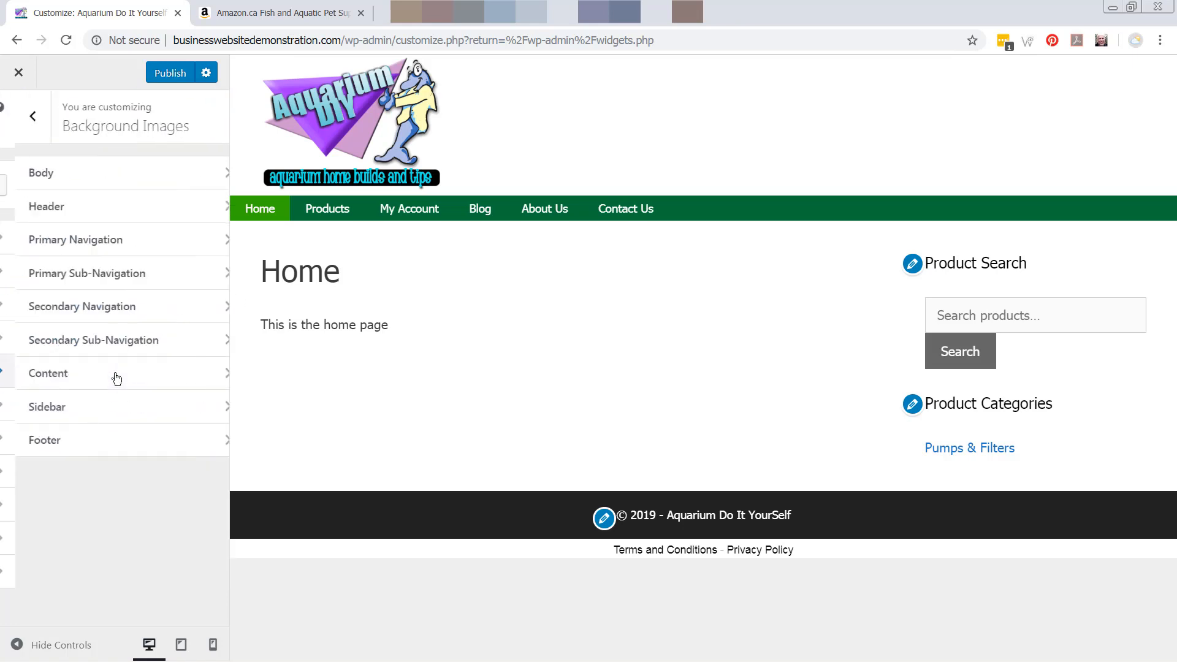
left_click(183, 211)
left_click(135, 251)
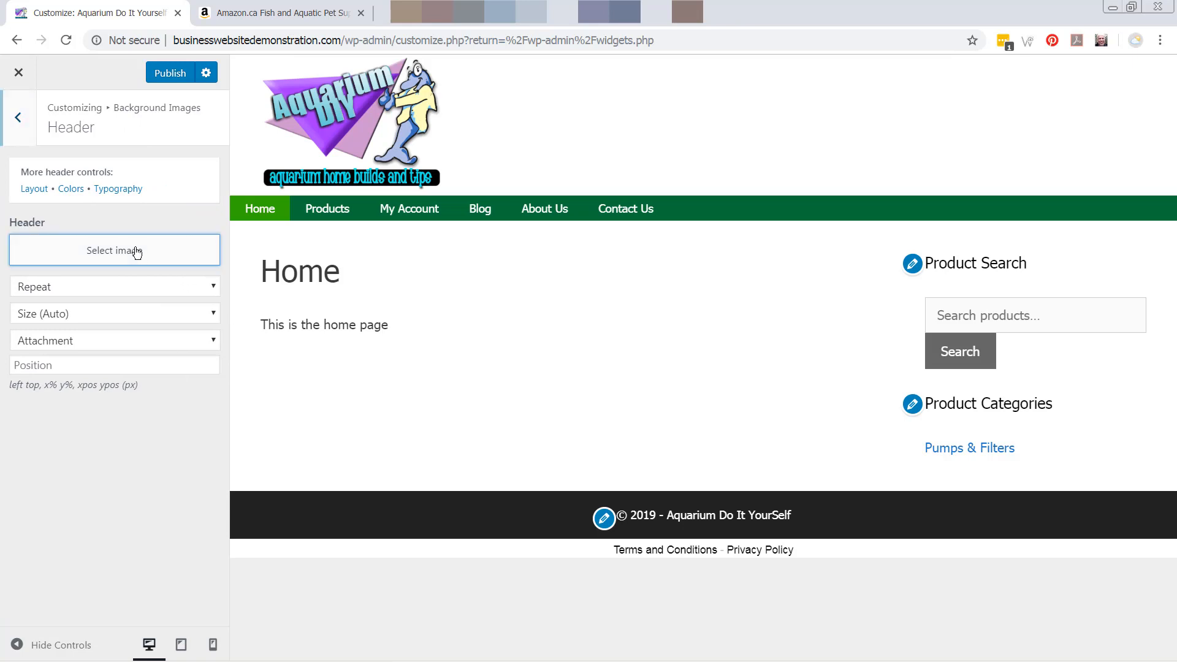
left_click(59, 128)
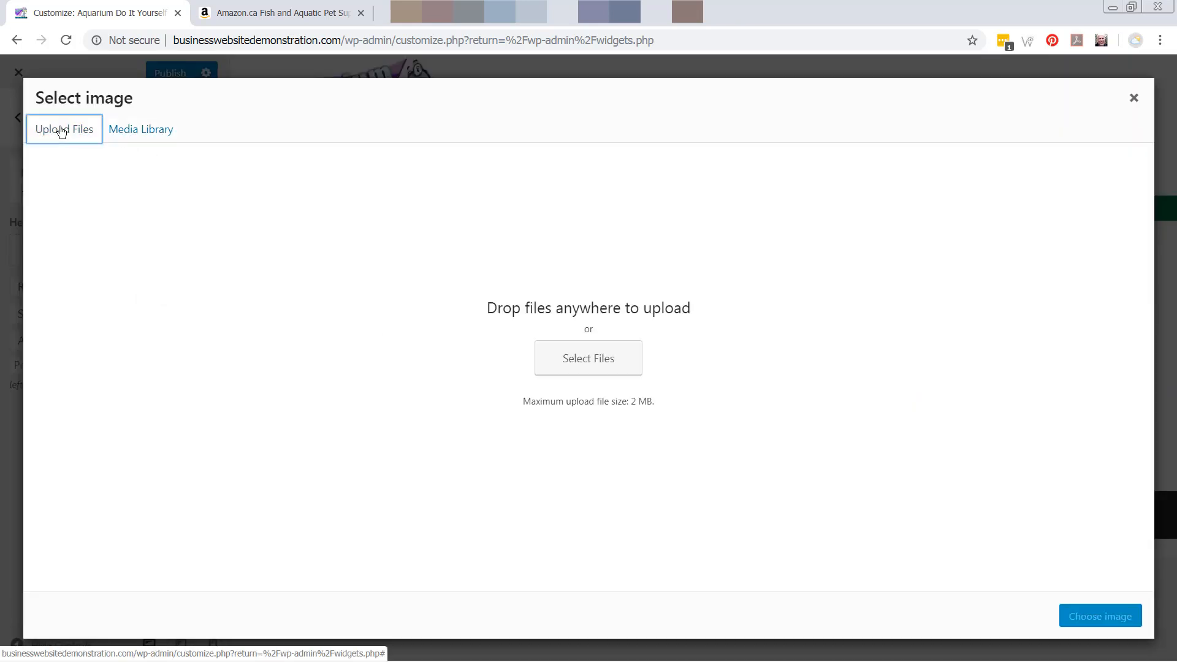
left_click(602, 360)
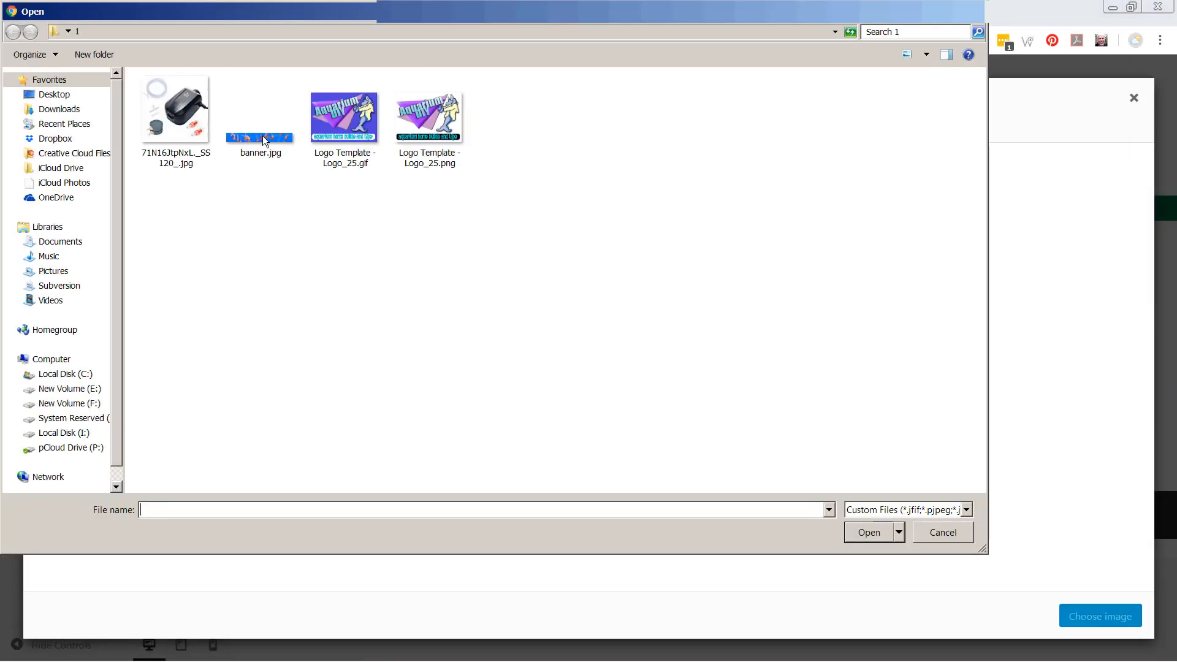
double_click(262, 138)
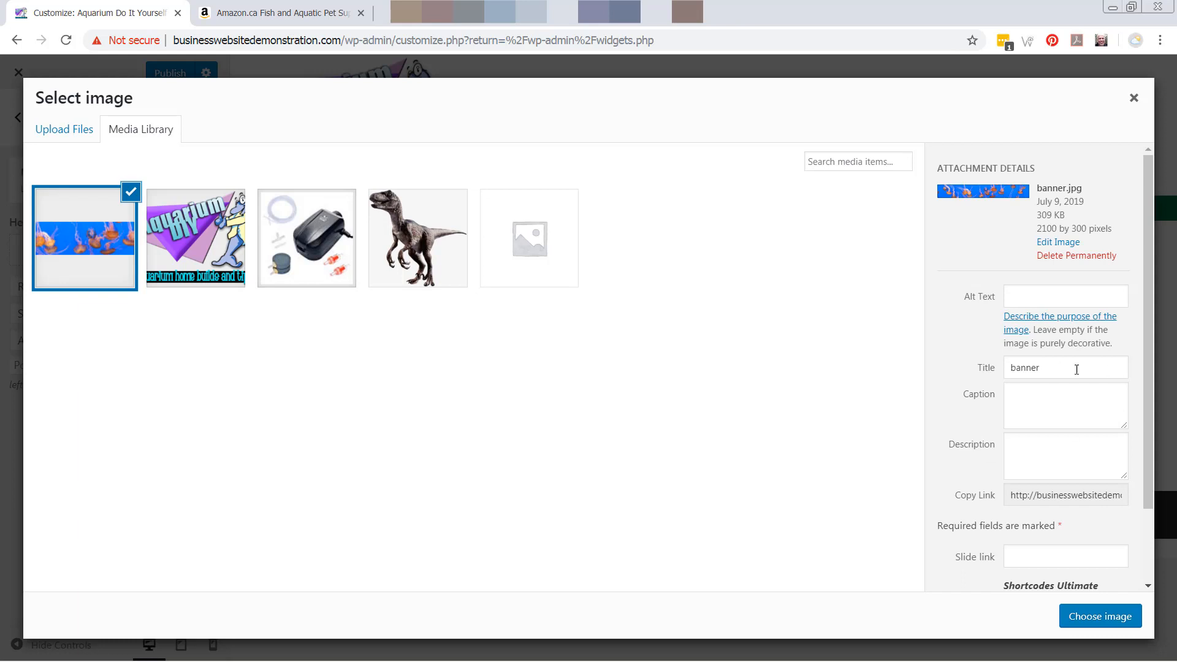
Step: Change the uploaded banner image's title to "Aquarium DIY Header Banner"
left_click_drag(1076, 370, 952, 354)
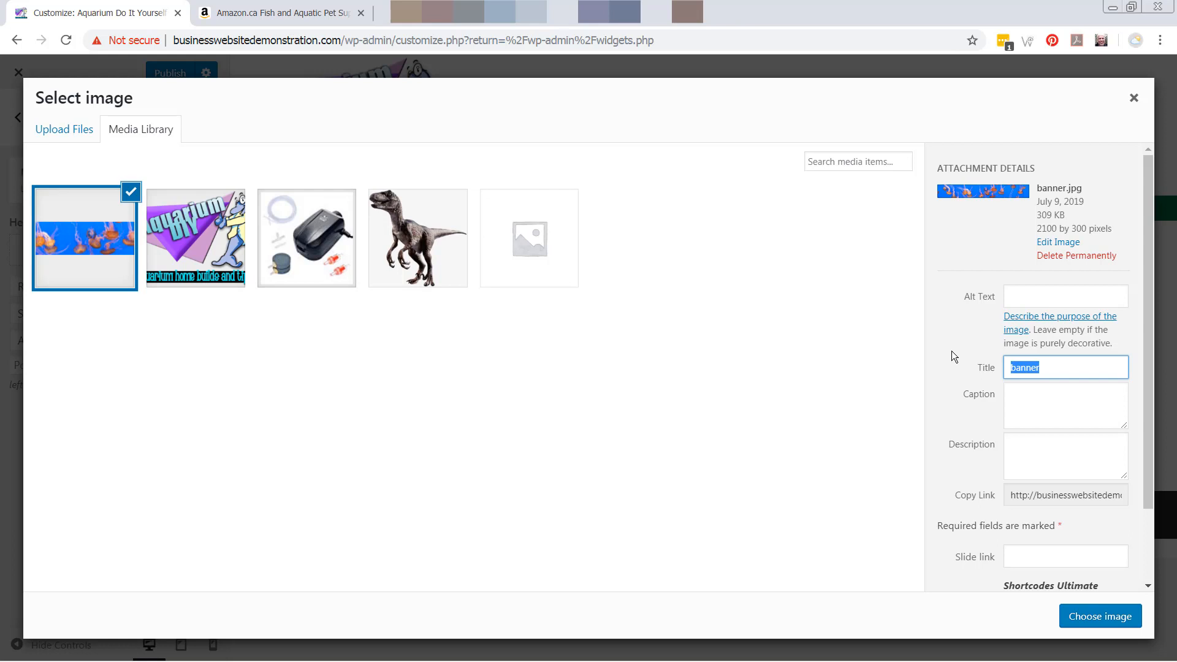
type("Aquarium DIY BannerHeader B")
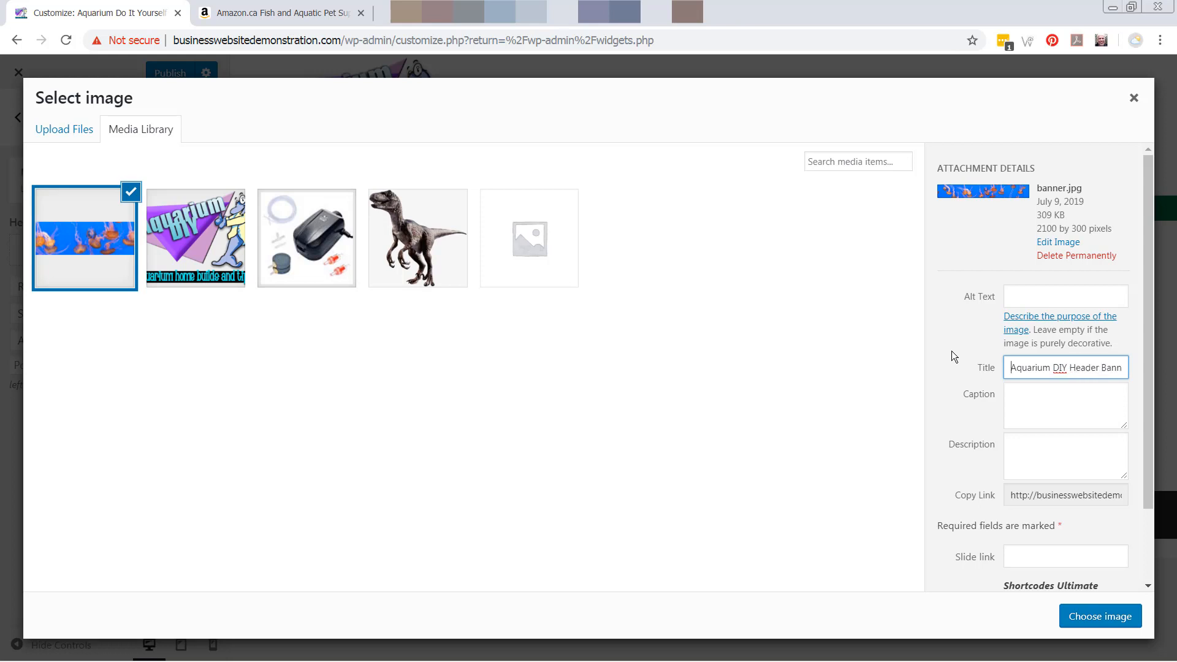
Step: Copy the banner image's title into its alt text and choose the image as the header background
key("ctrl+a")
key("ctrl+c")
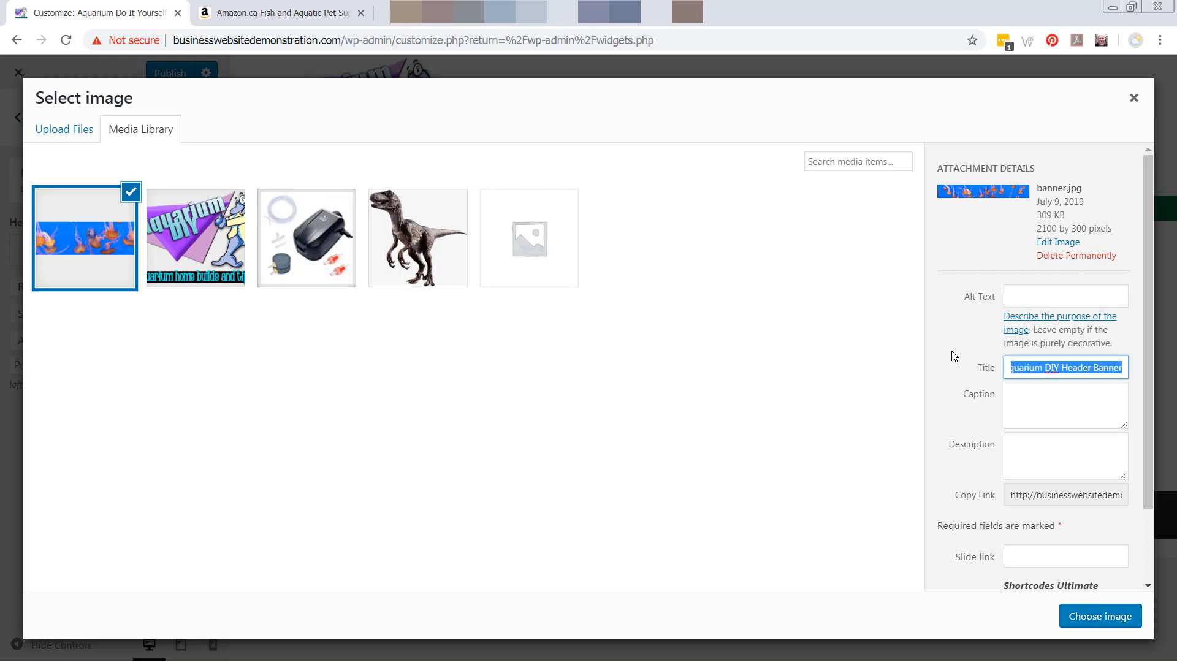
left_click(1077, 297)
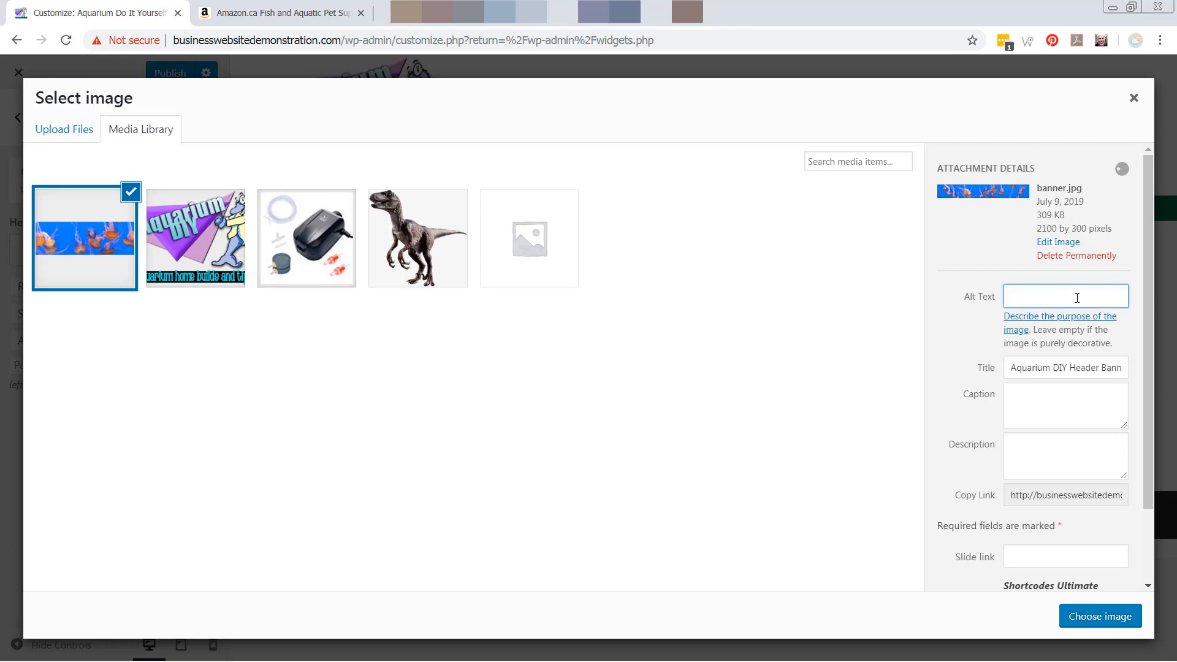
key("ctrl+v")
key("Tab")
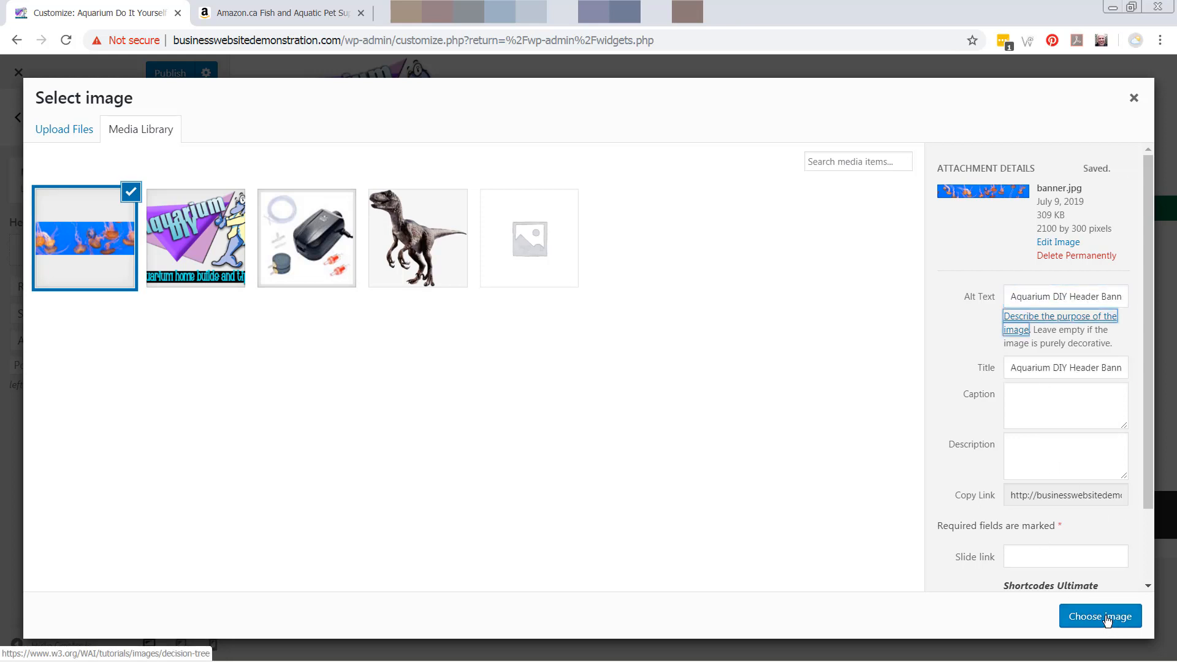
left_click(1100, 616)
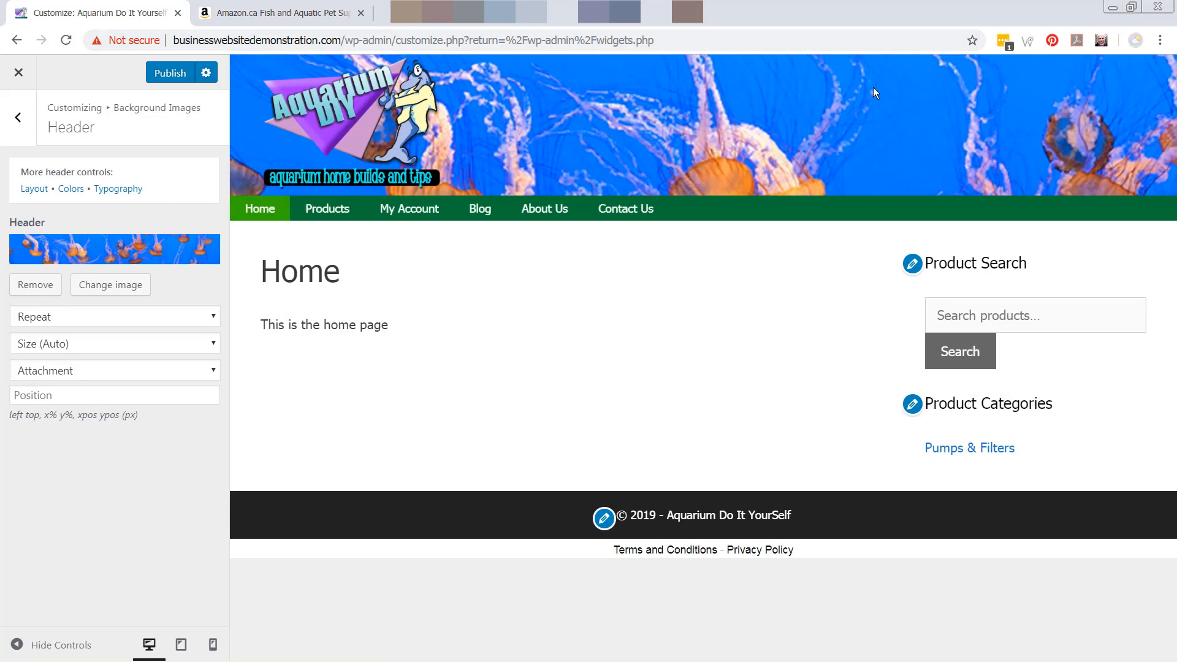
Step: Set the header background image to No Repeat with a size of 100% Width
left_click(210, 318)
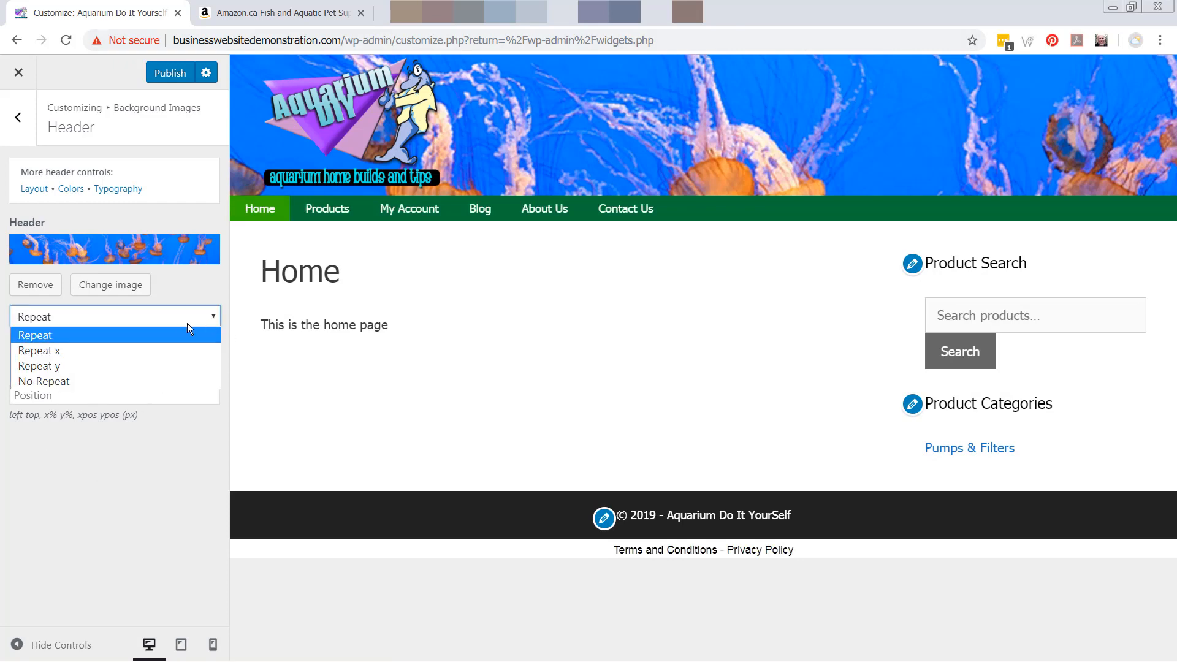
left_click(132, 380)
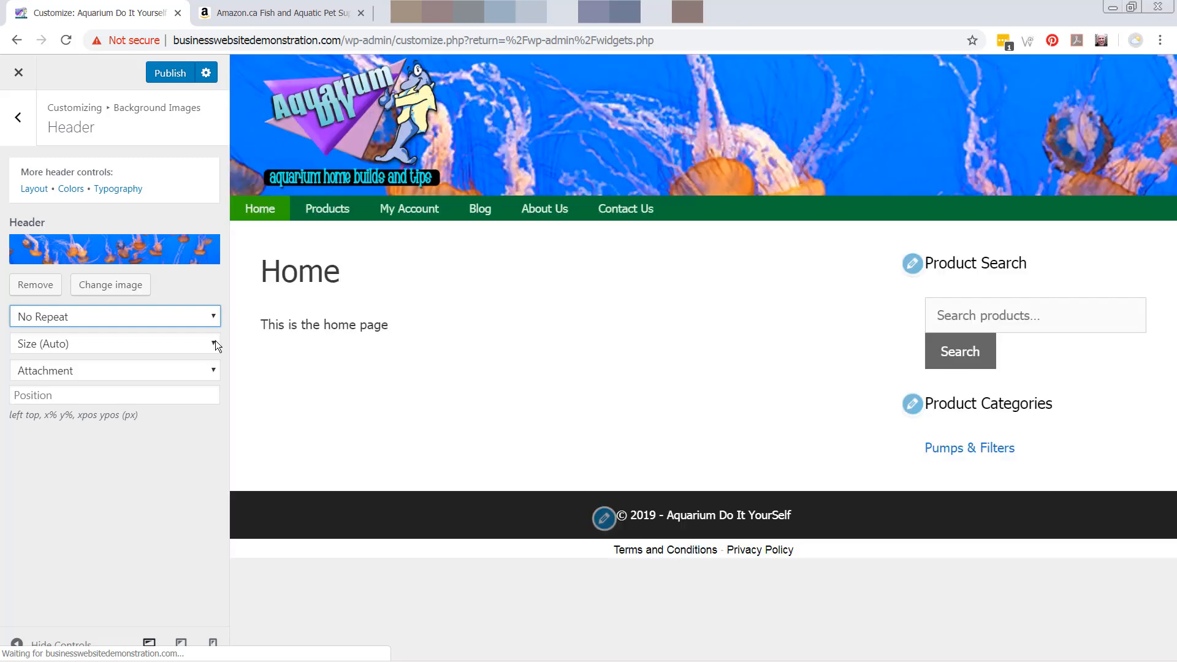
left_click(215, 344)
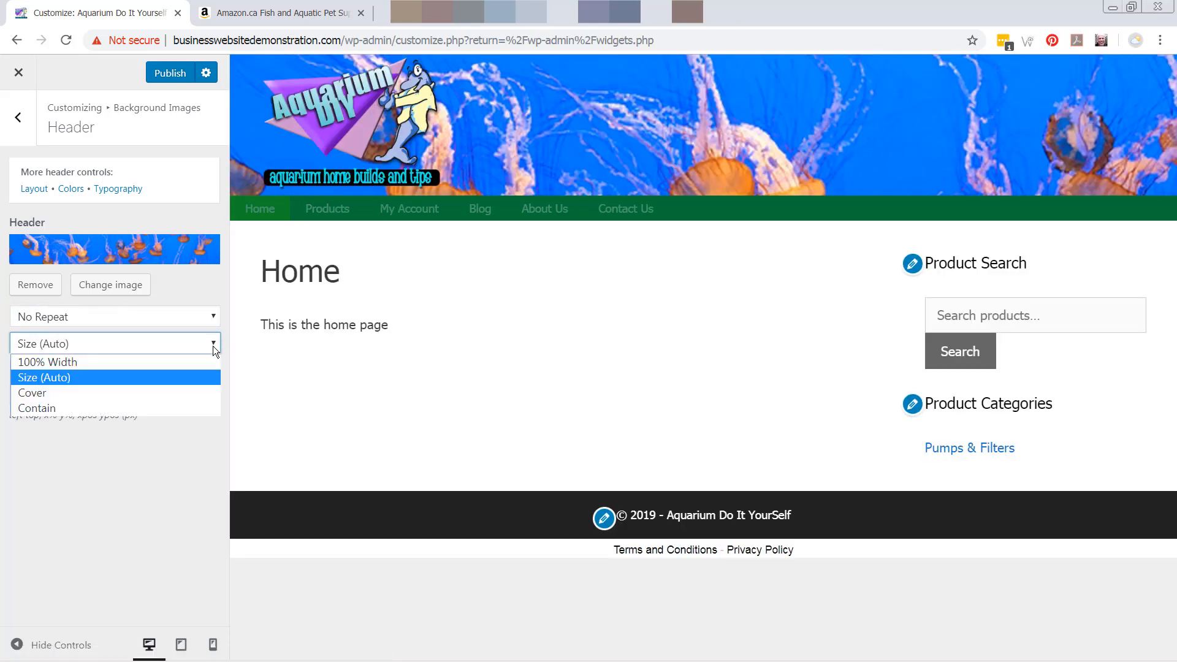
left_click(201, 362)
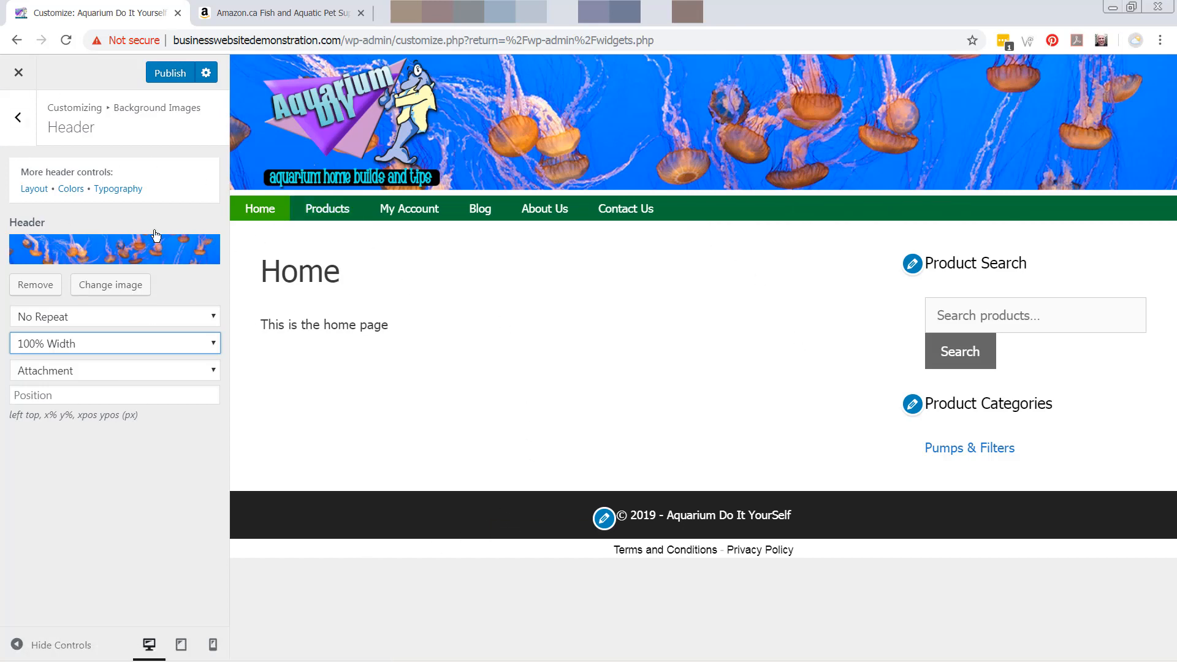
left_click(7, 141)
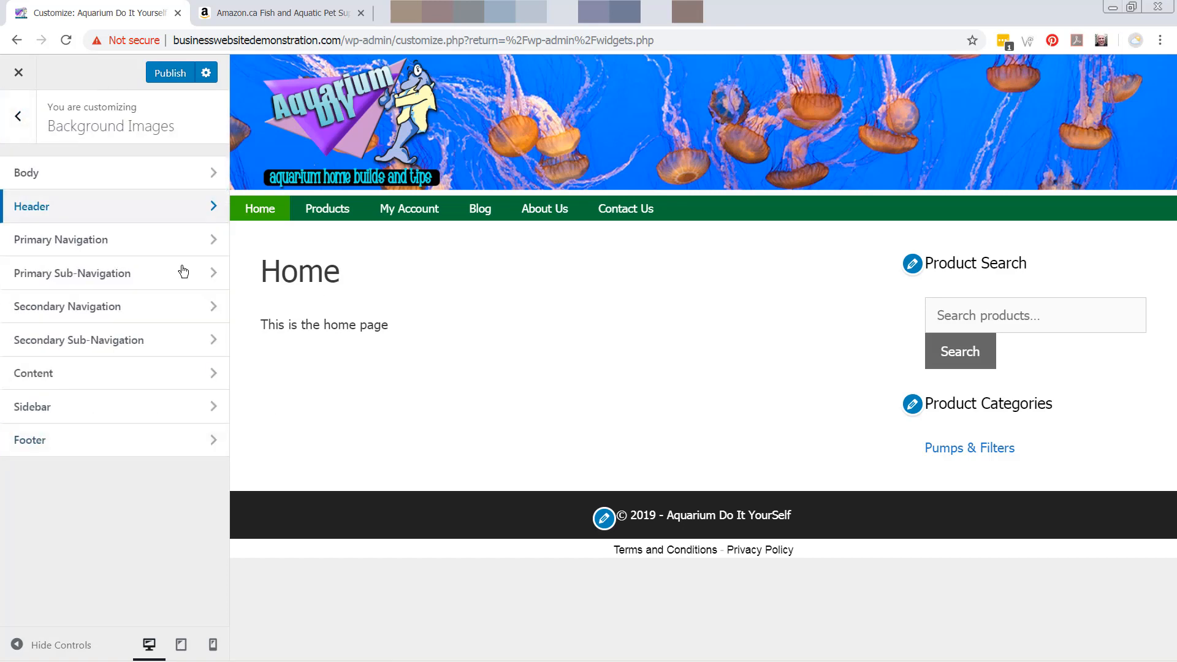
left_click(17, 117)
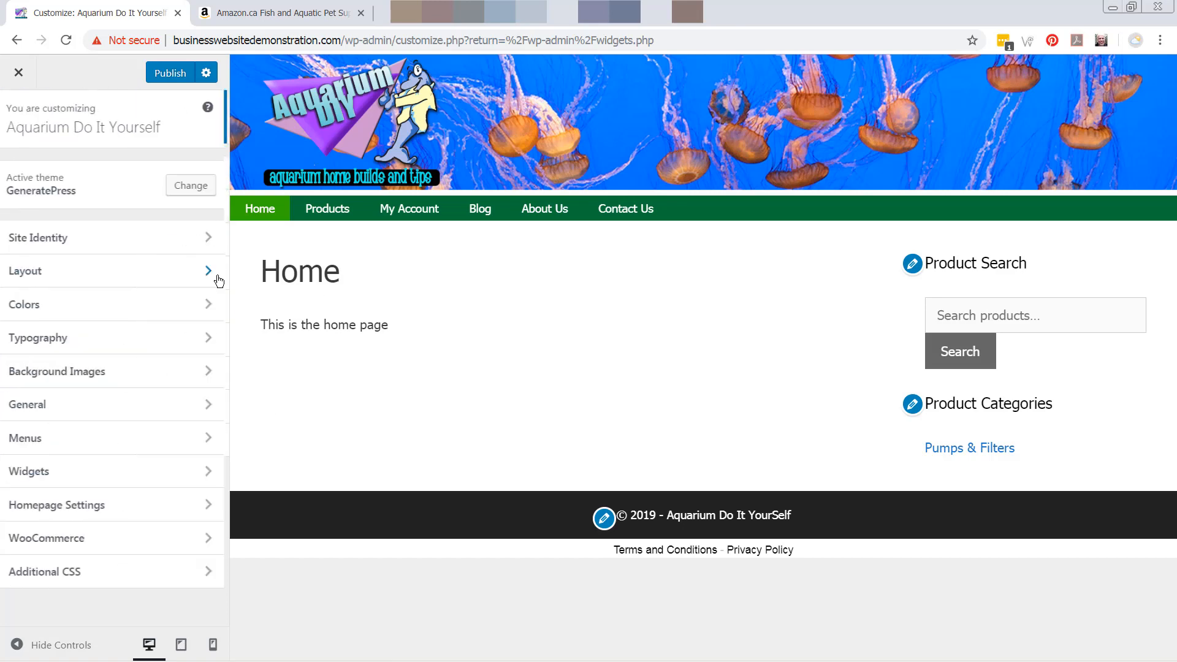
Step: Set the primary navigation's parent item background color to light blue #3498db
left_click(173, 314)
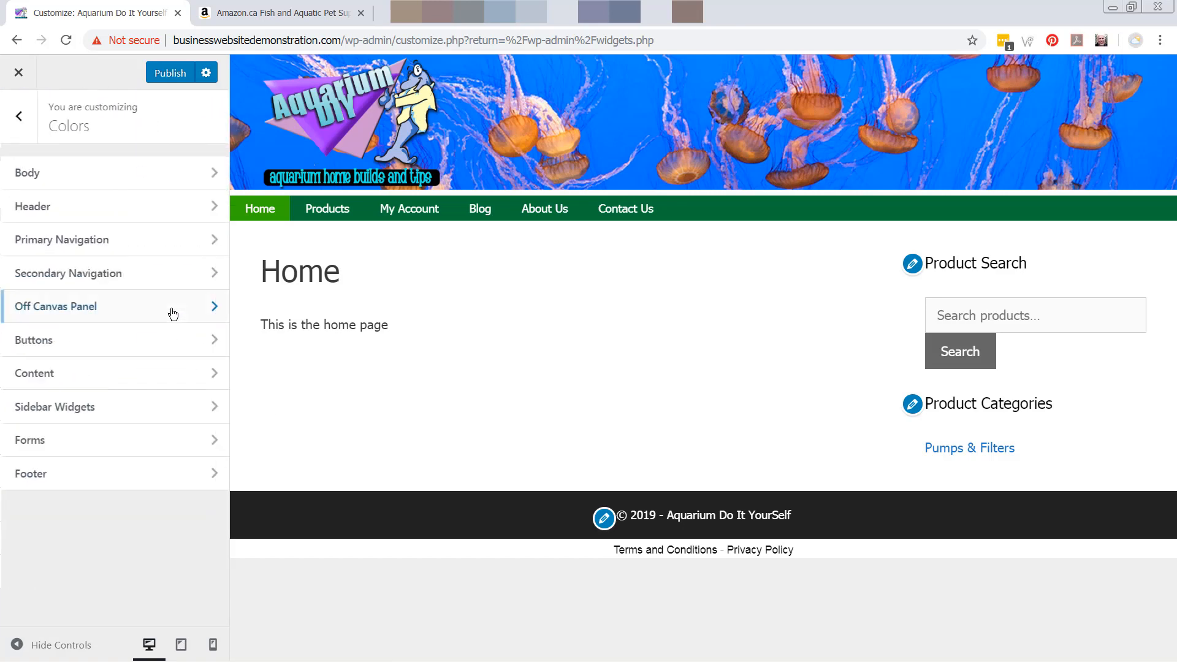
left_click(193, 246)
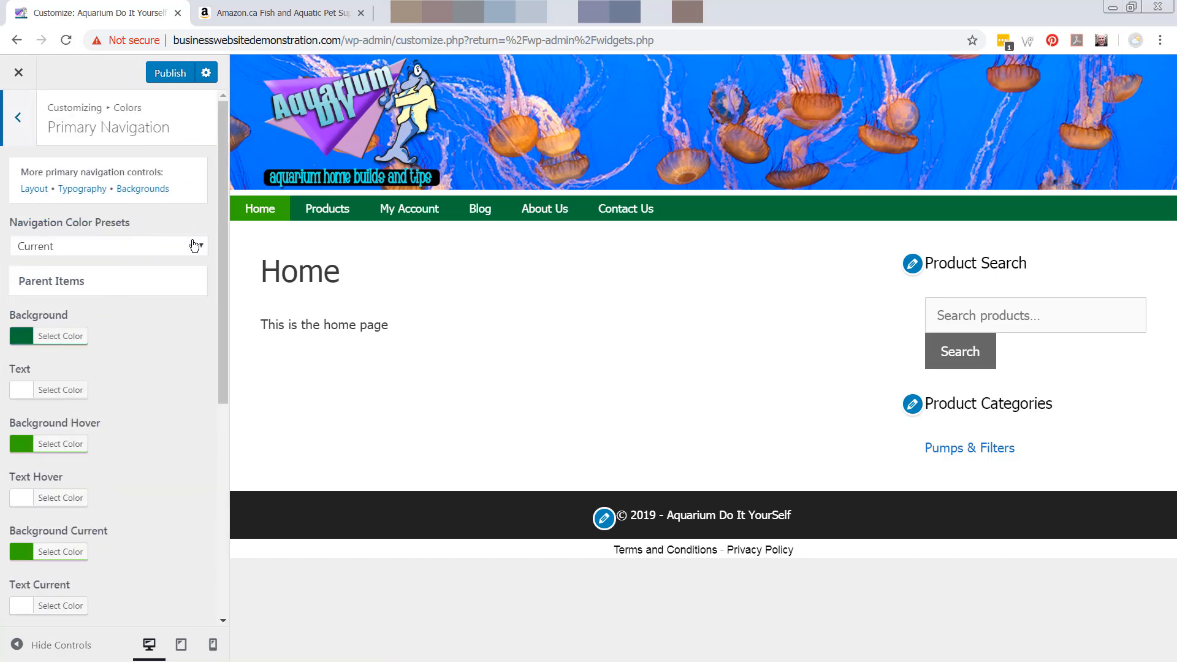
left_click(49, 339)
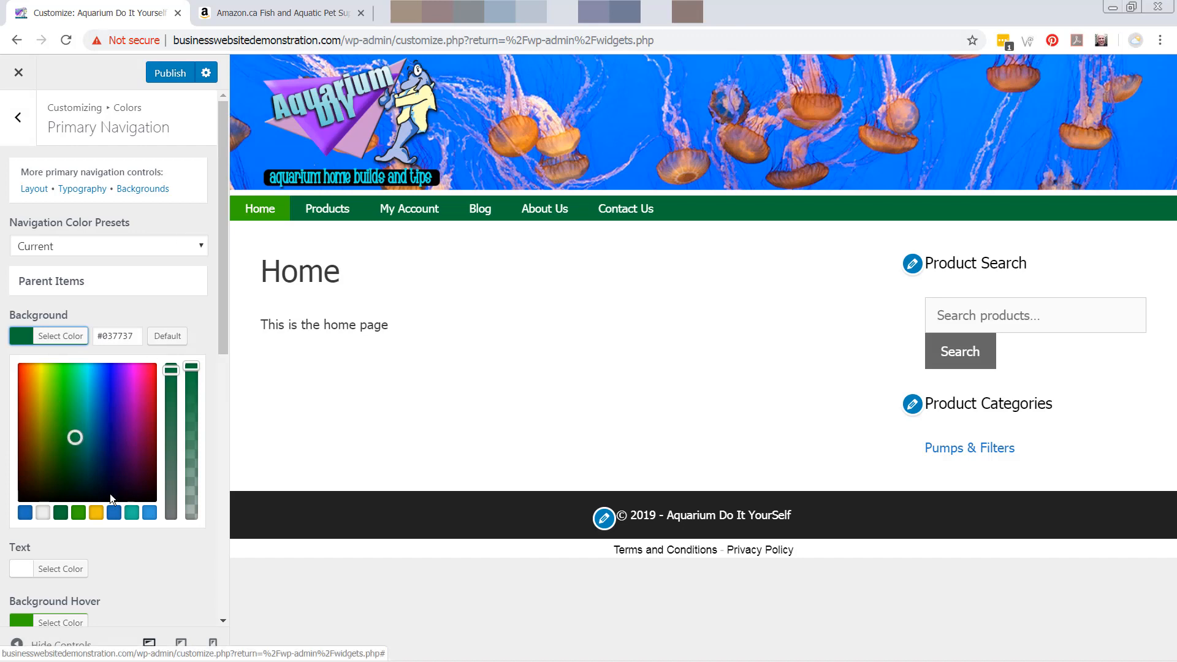
left_click(150, 515)
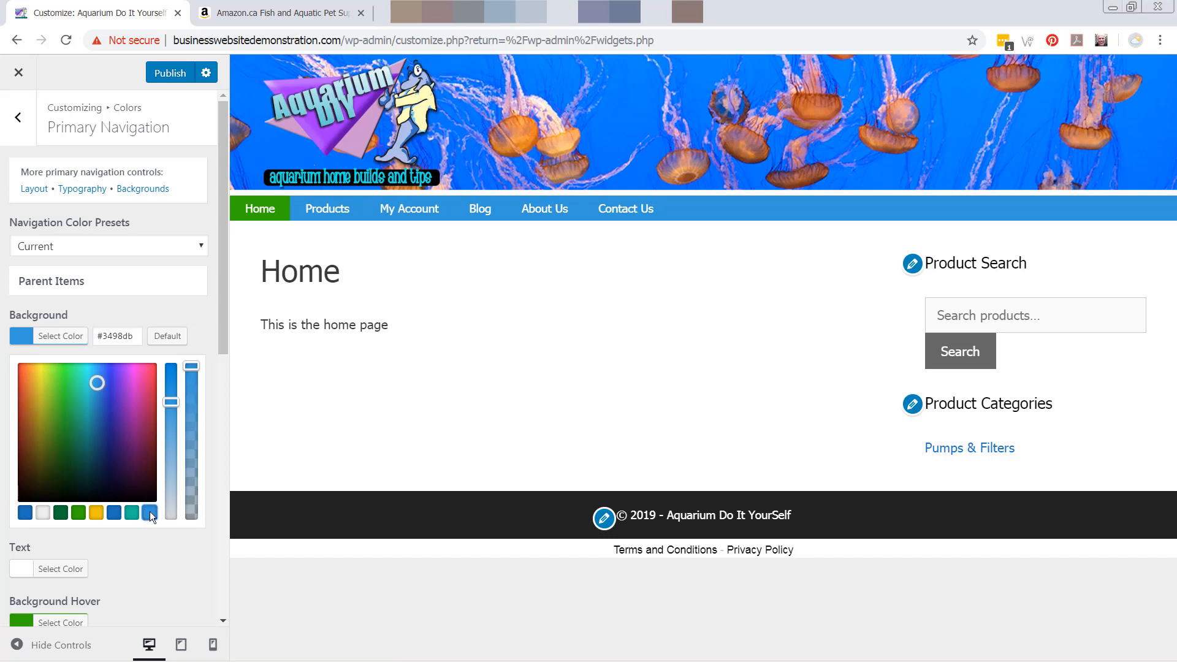
Step: Set the primary navigation's parent item Background Hover and Background Current colors to darker blue #1e72bd
scroll(182, 561, "down", 1)
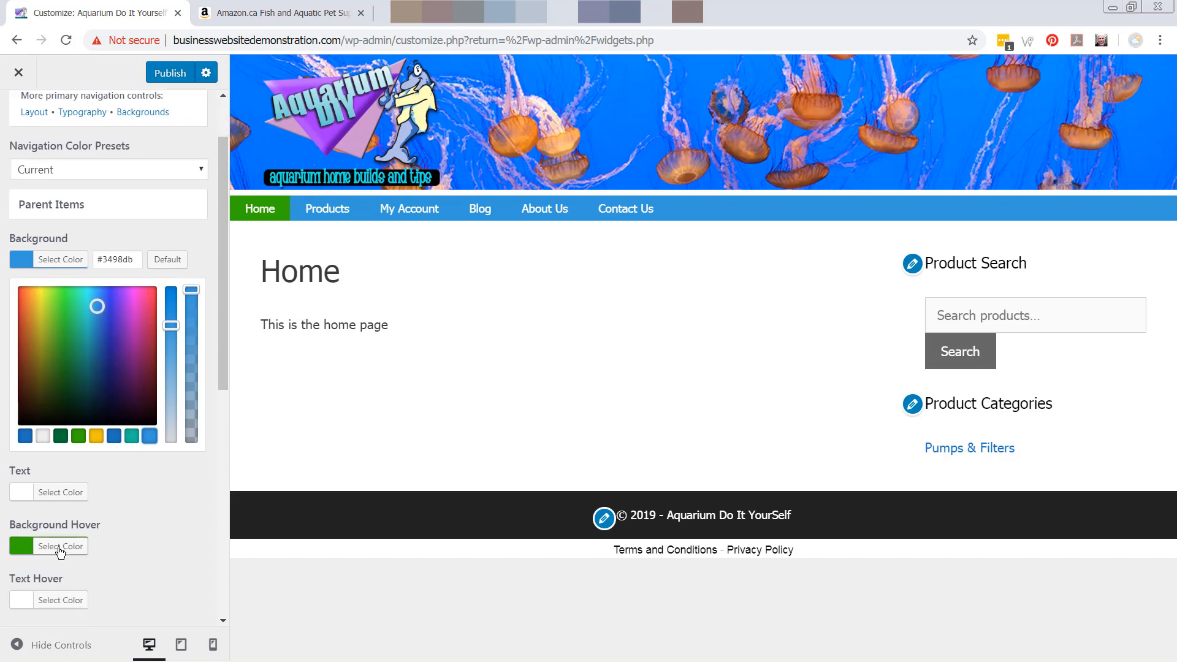
left_click(60, 546)
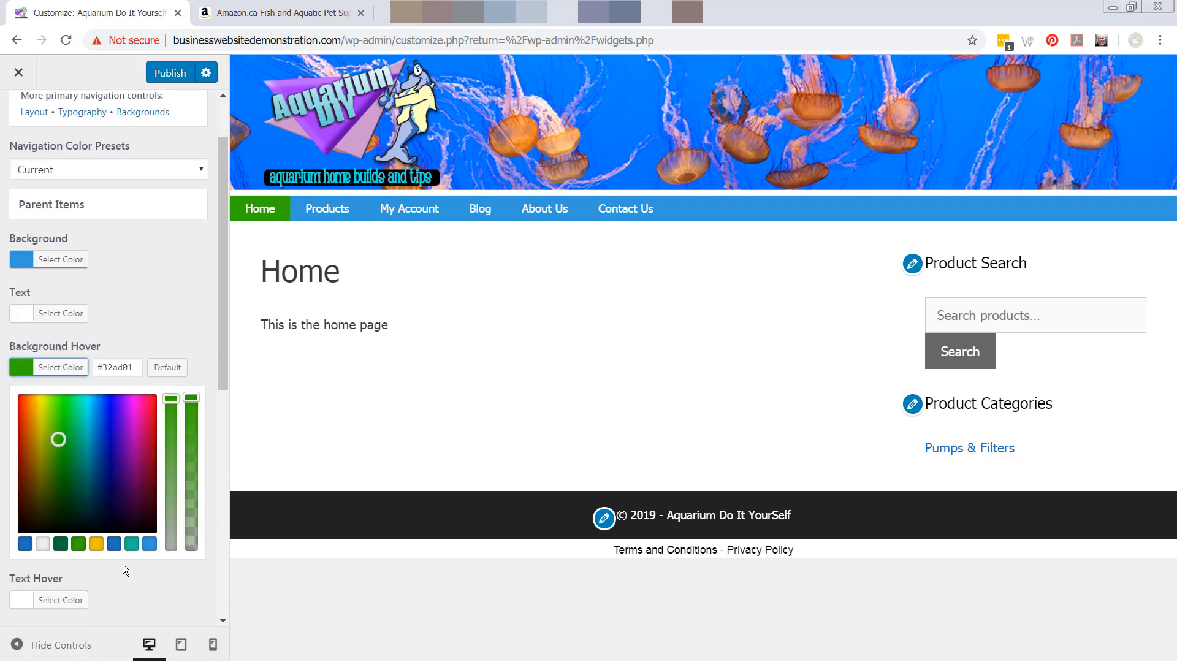
left_click(114, 545)
scroll(113, 554, "down", 5)
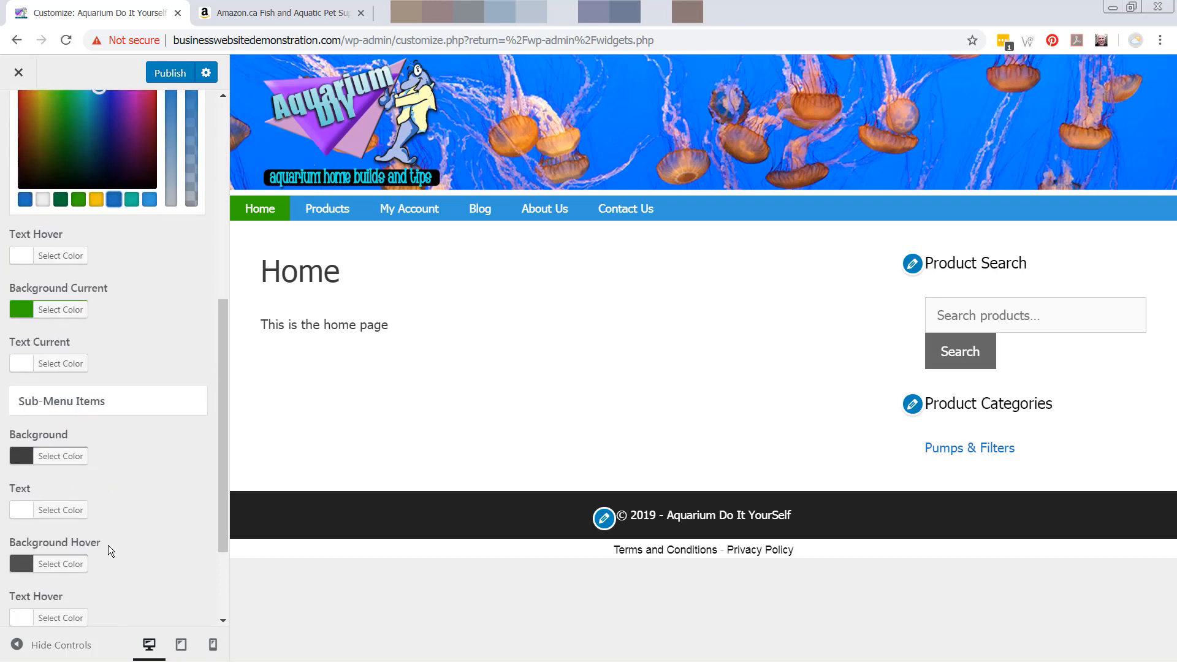
left_click(61, 311)
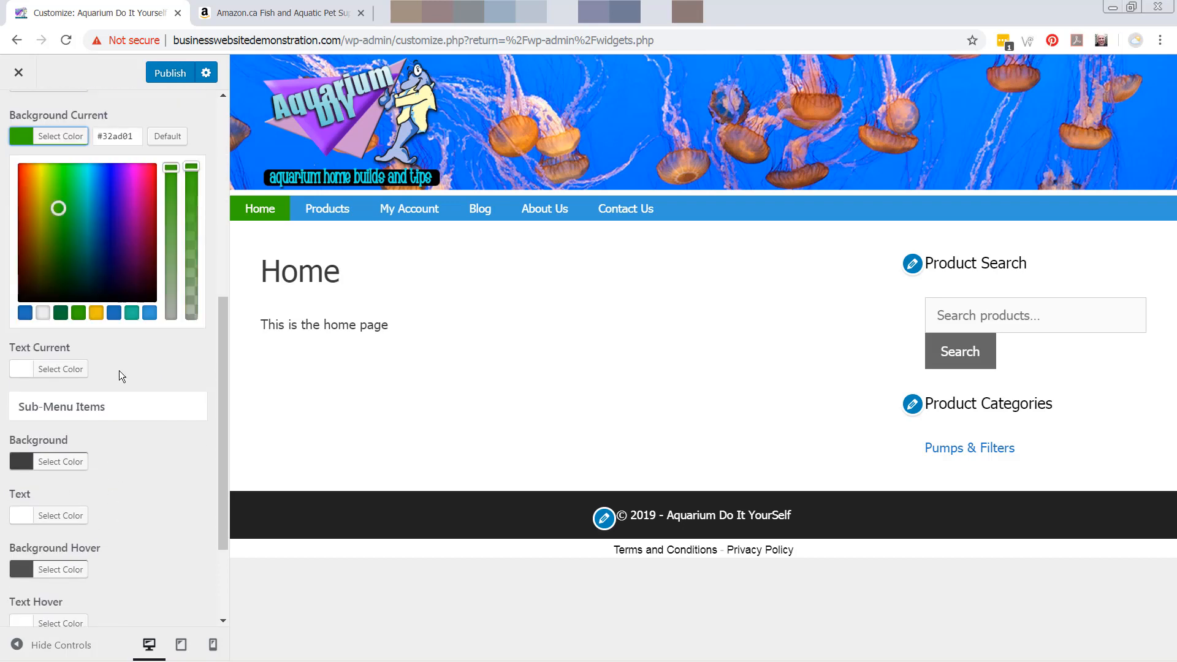
left_click(114, 313)
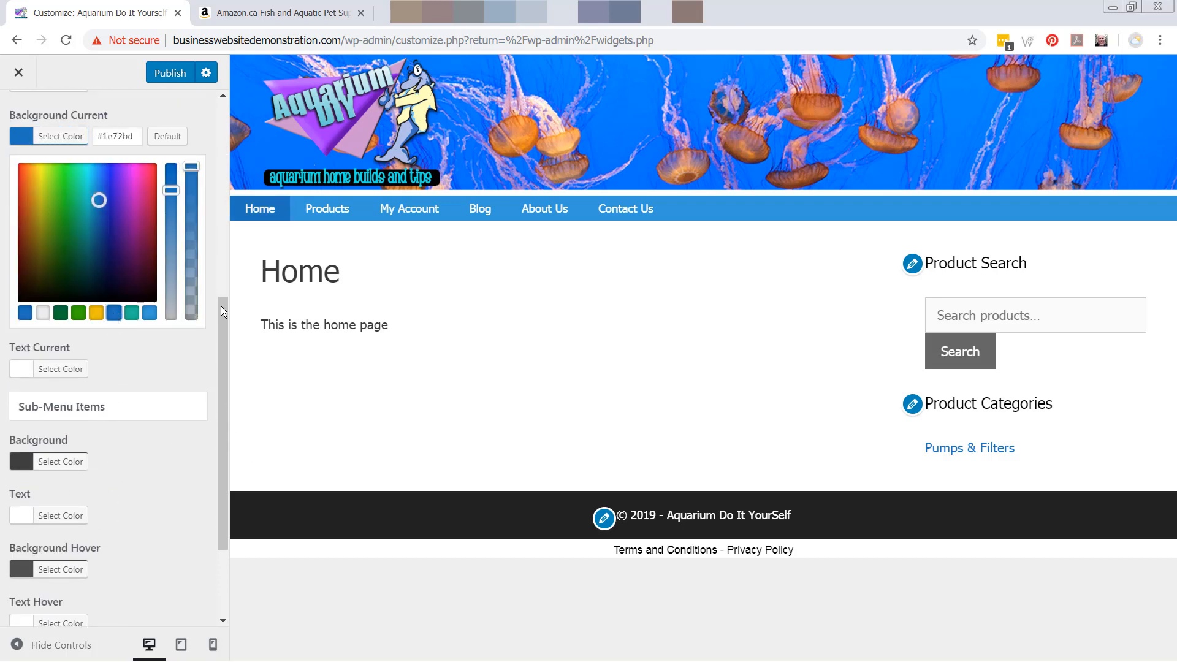
scroll(106, 433, "up", 7)
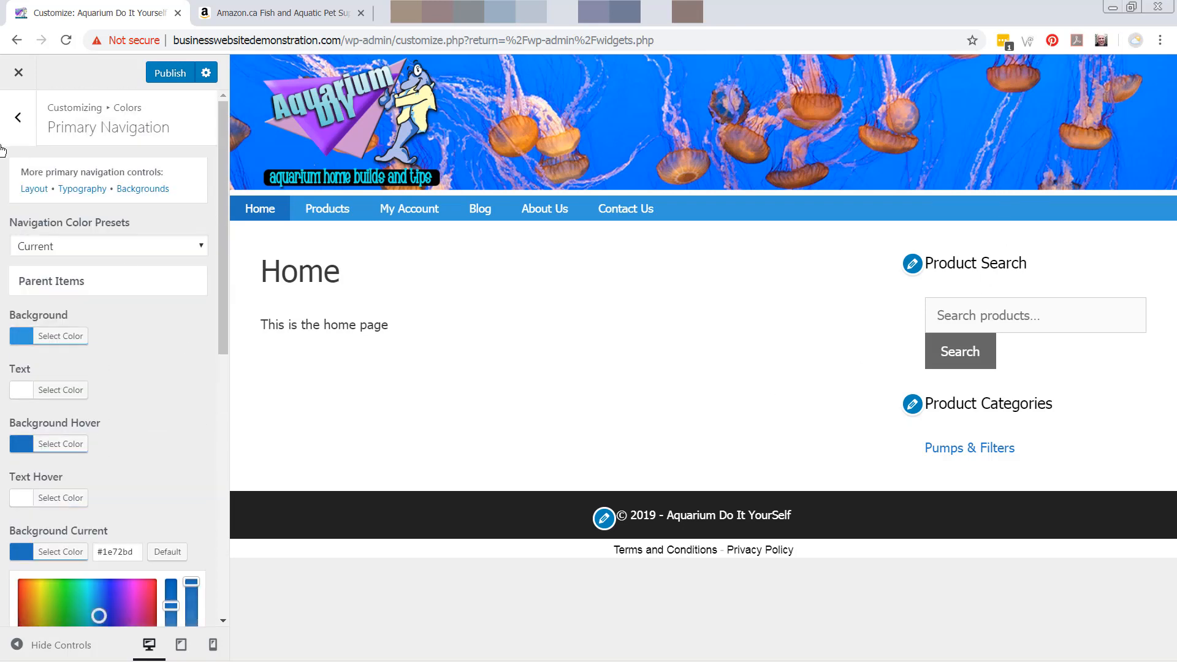
left_click(18, 117)
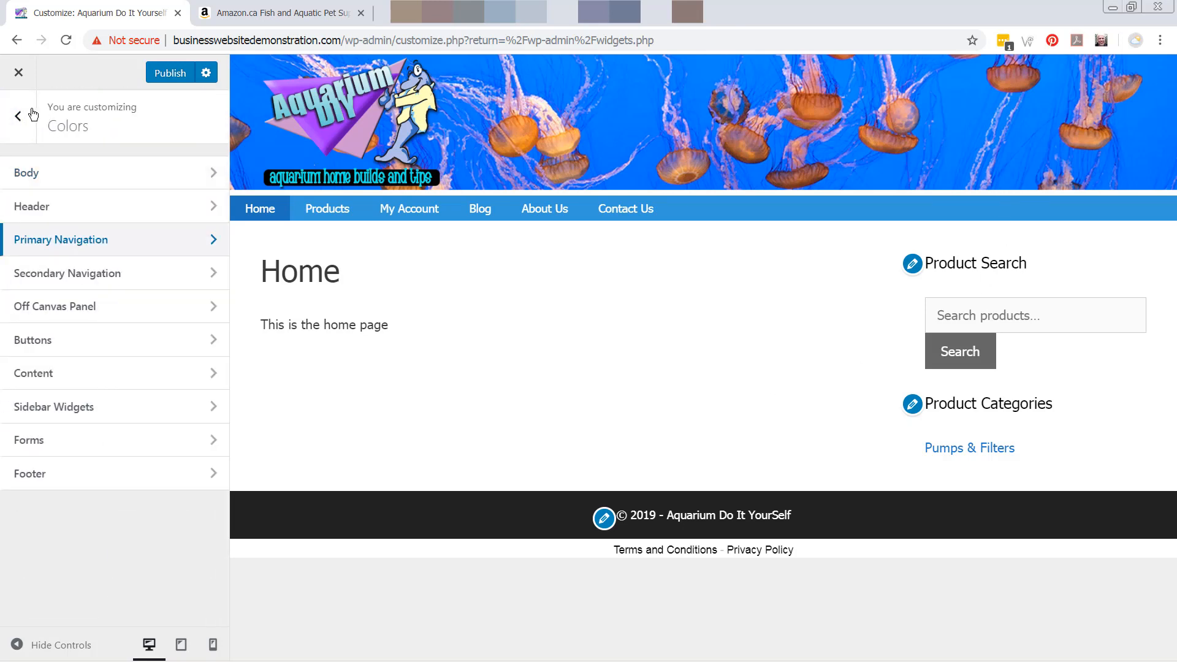
left_click(18, 116)
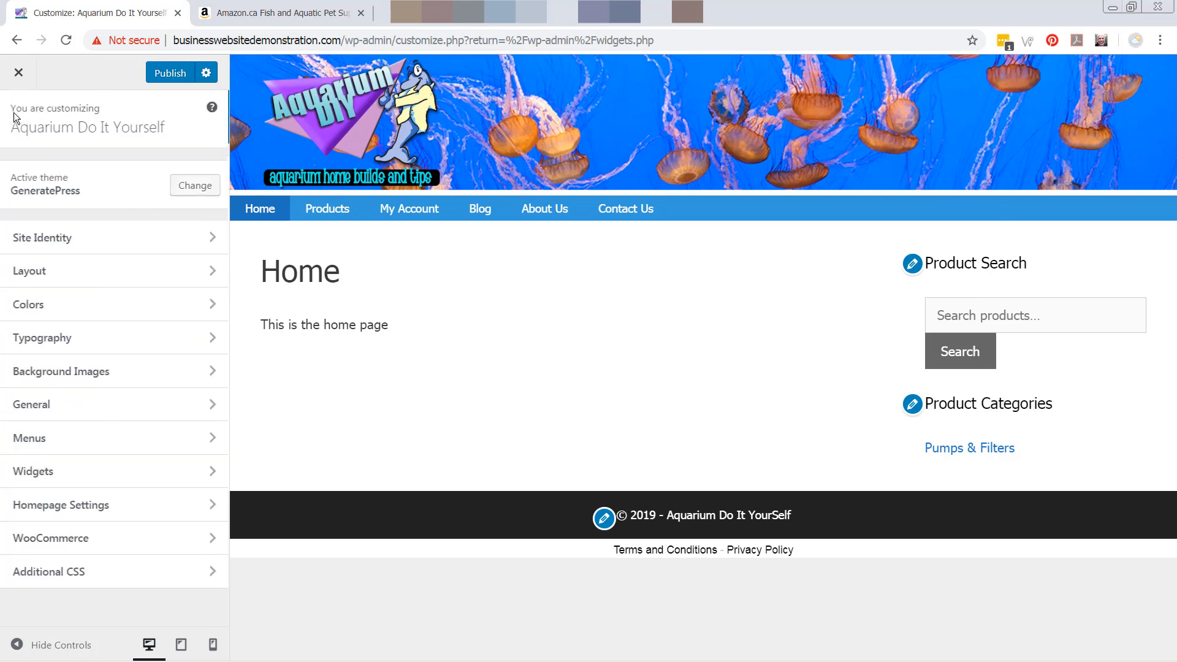
Step: Look through the primary navigation's layout settings for spacing options
left_click(139, 269)
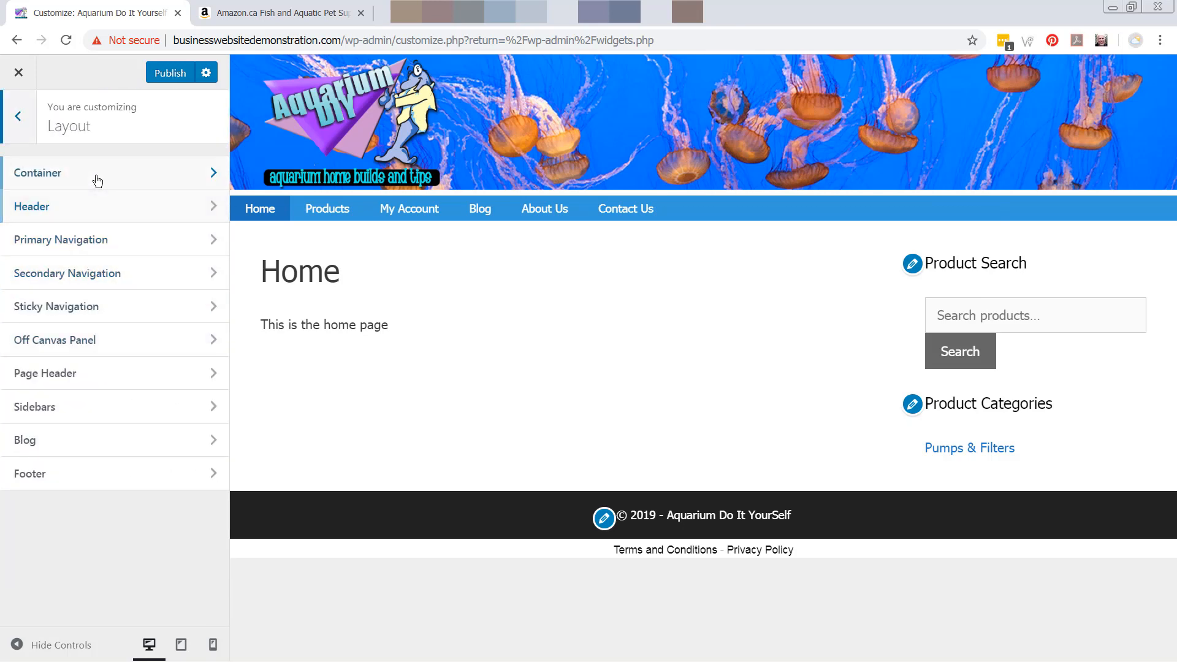
left_click(125, 247)
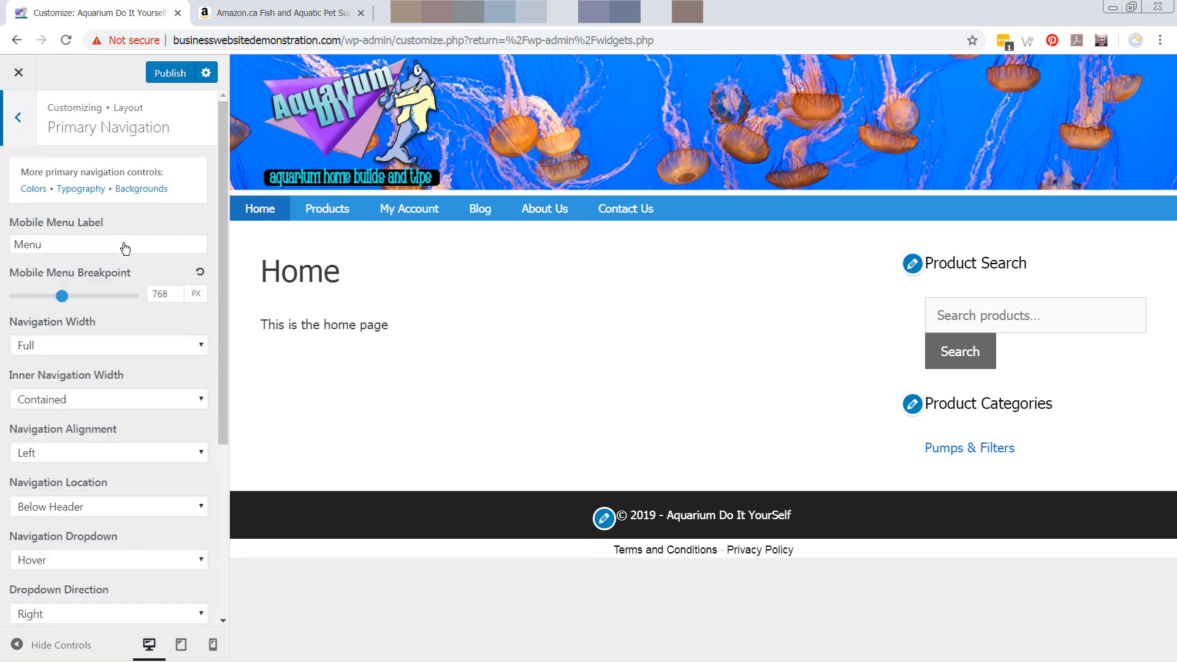
scroll(138, 428, "down", 4)
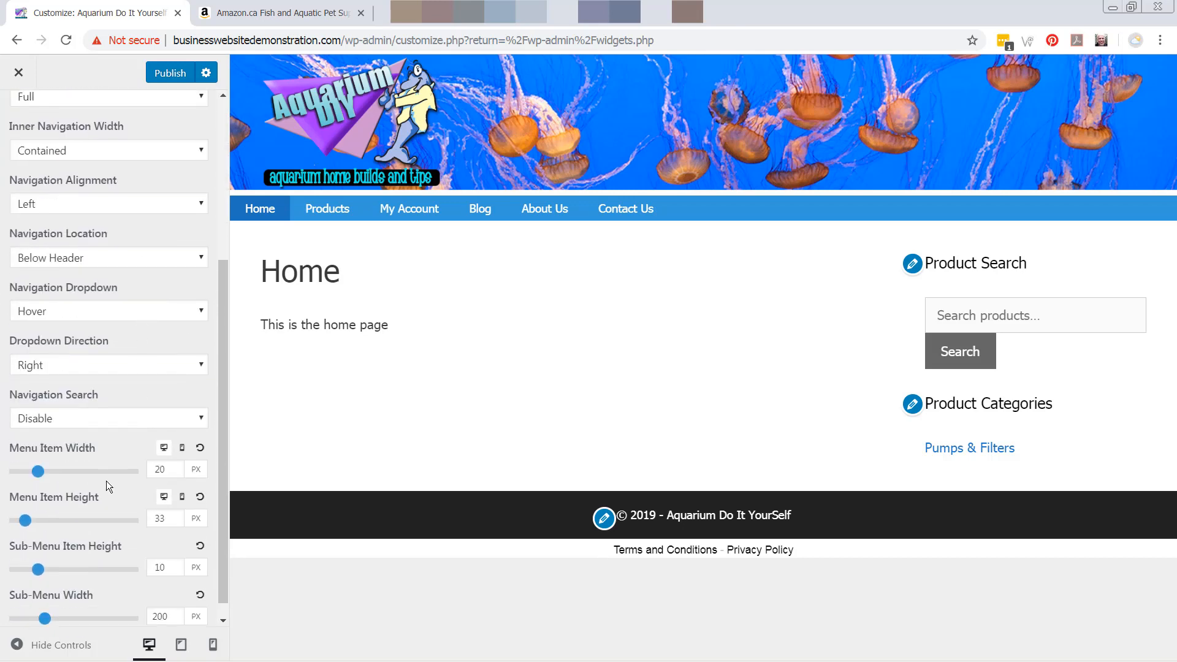
scroll(69, 546, "up", 4)
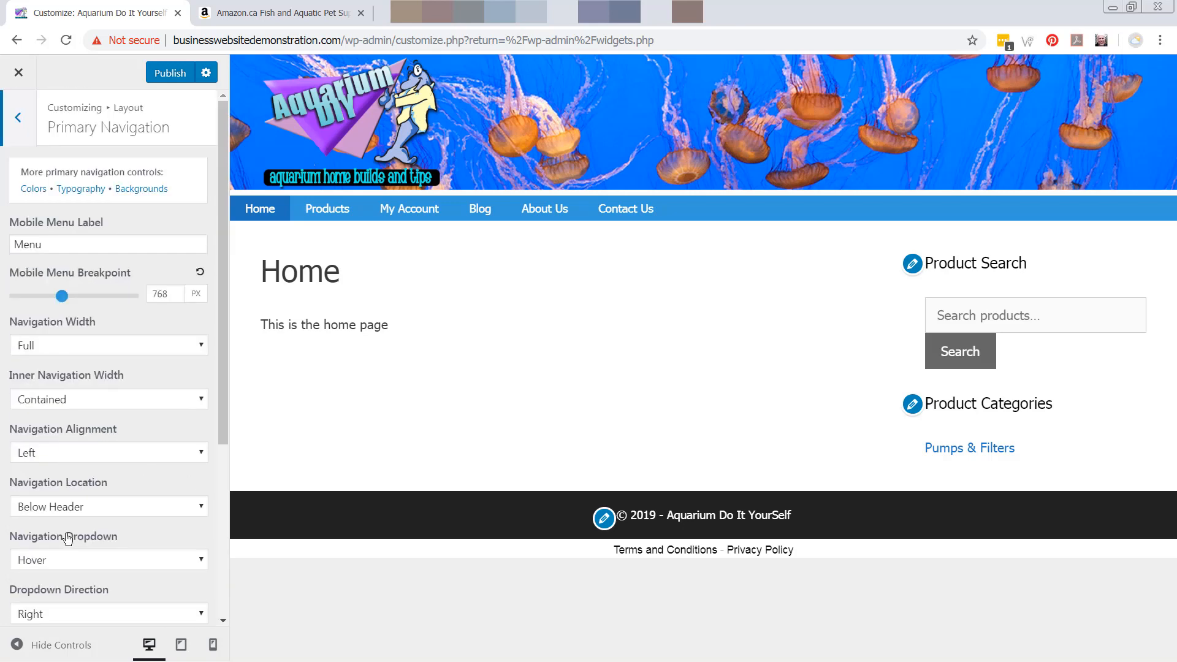
left_click(7, 123)
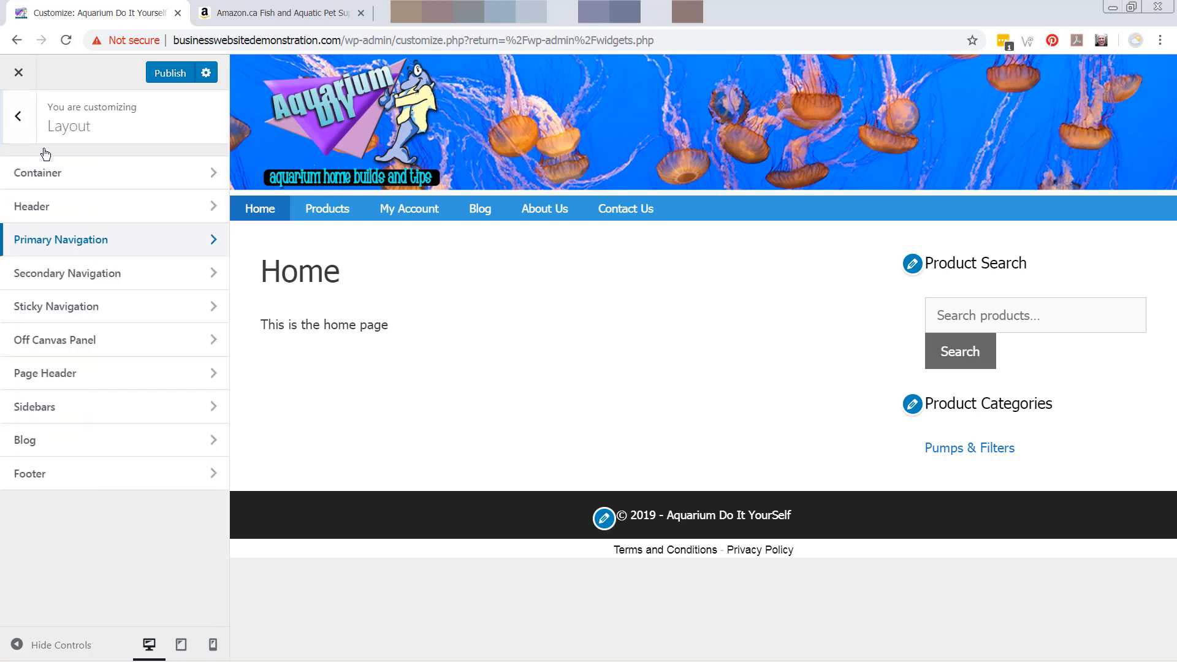
Step: Set the header layout's bottom padding to 1
left_click(103, 212)
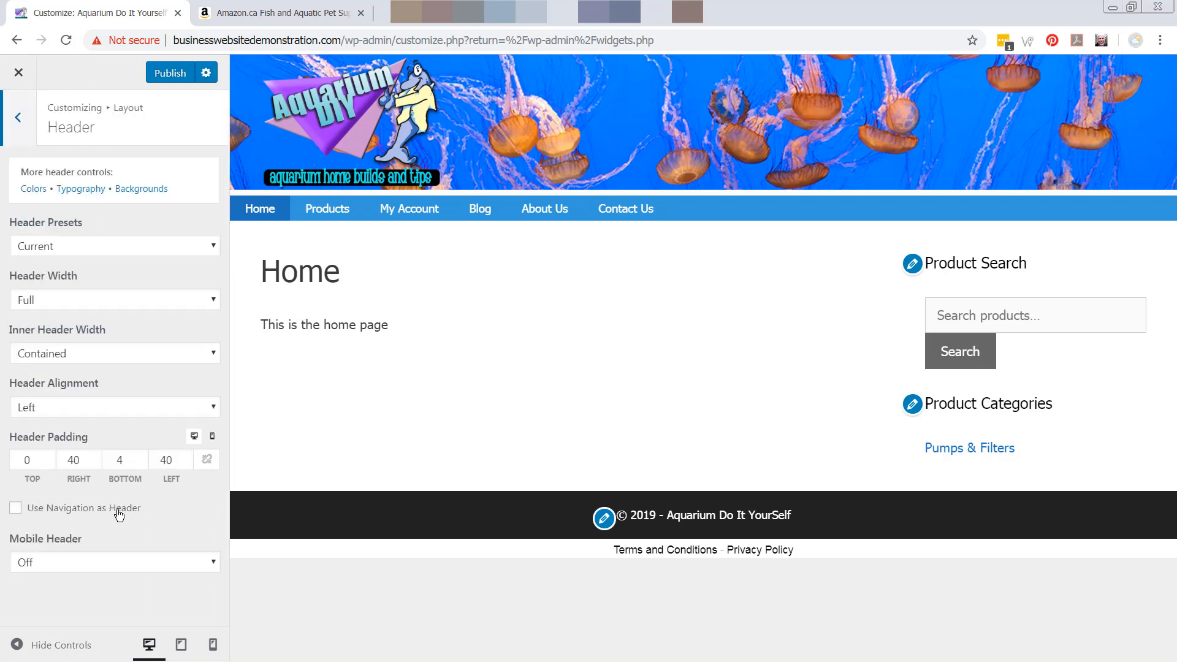
left_click(138, 465)
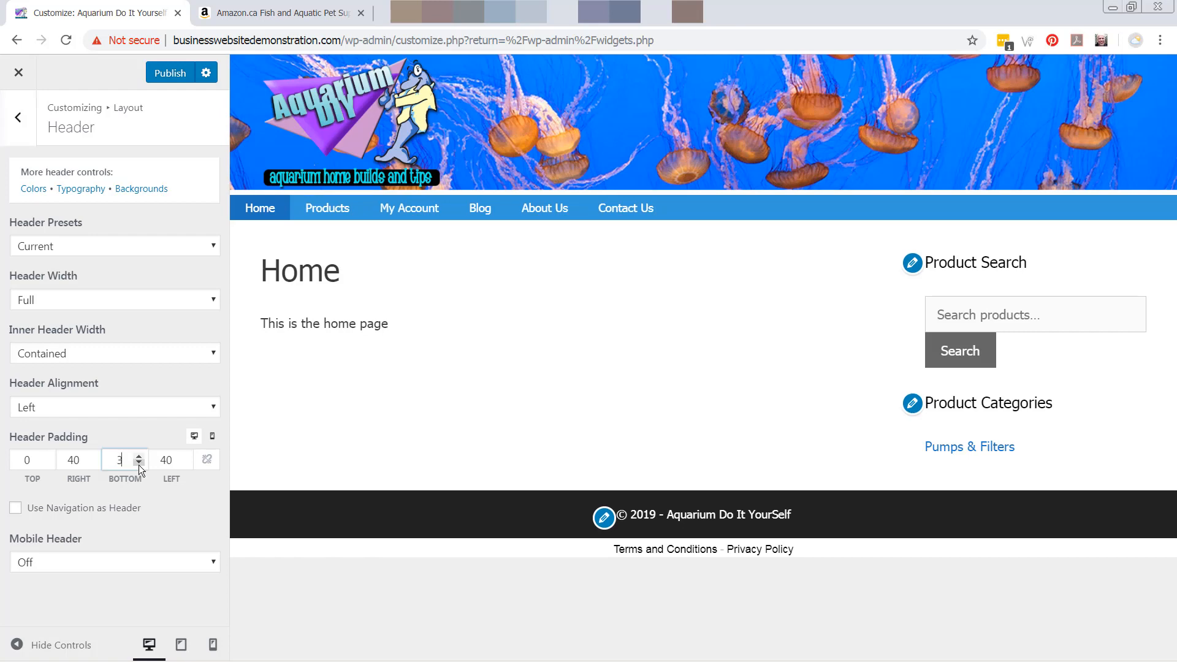
left_click(138, 464)
left_click(139, 465)
left_click(138, 464)
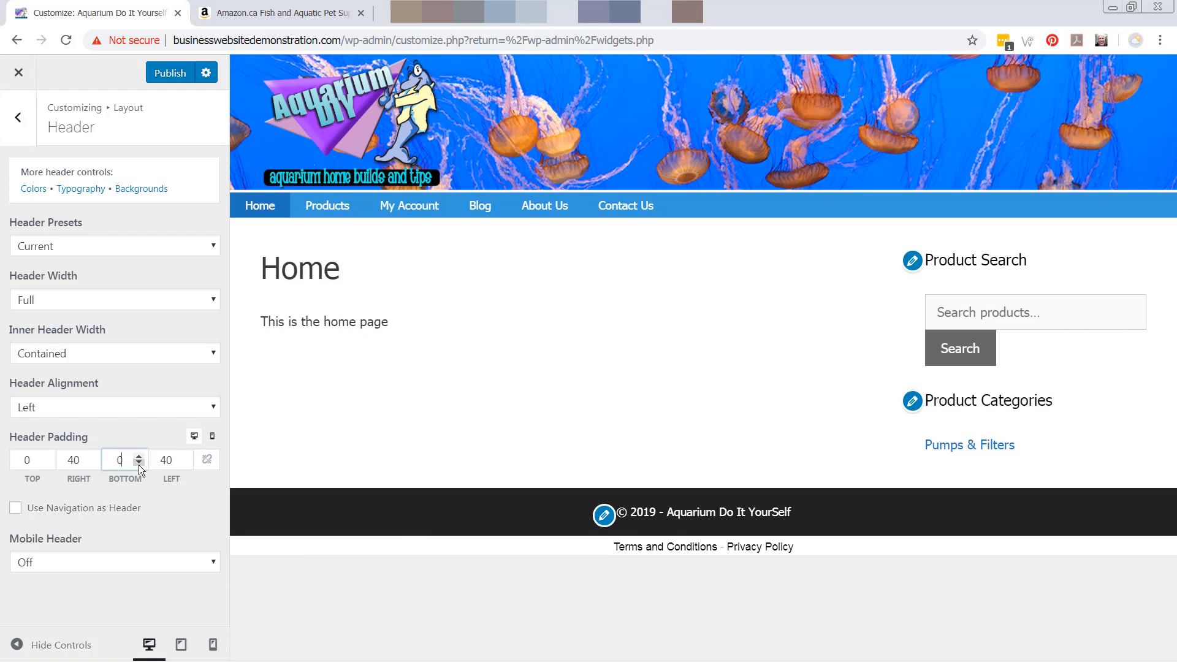
left_click(138, 456)
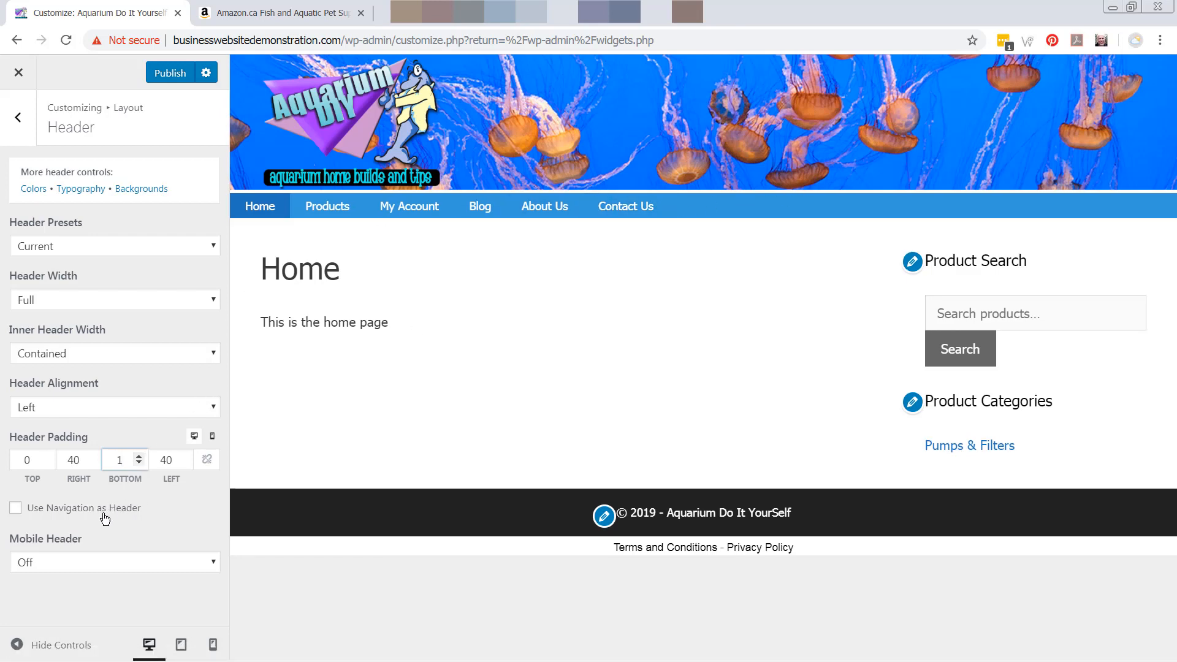
Step: Try the inner header width at Full and return it to Contained
left_click(218, 353)
left_click(192, 386)
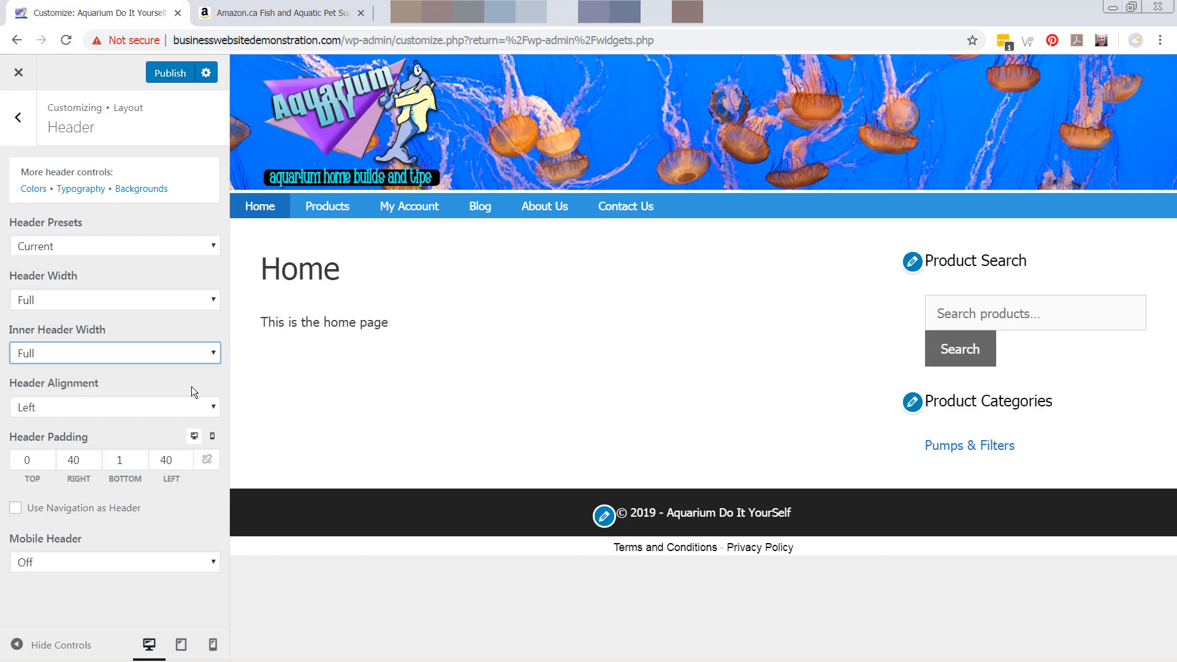
left_click(215, 354)
left_click(189, 368)
Step: Reduce the container layout's content separator to 1.8 em
left_click(18, 117)
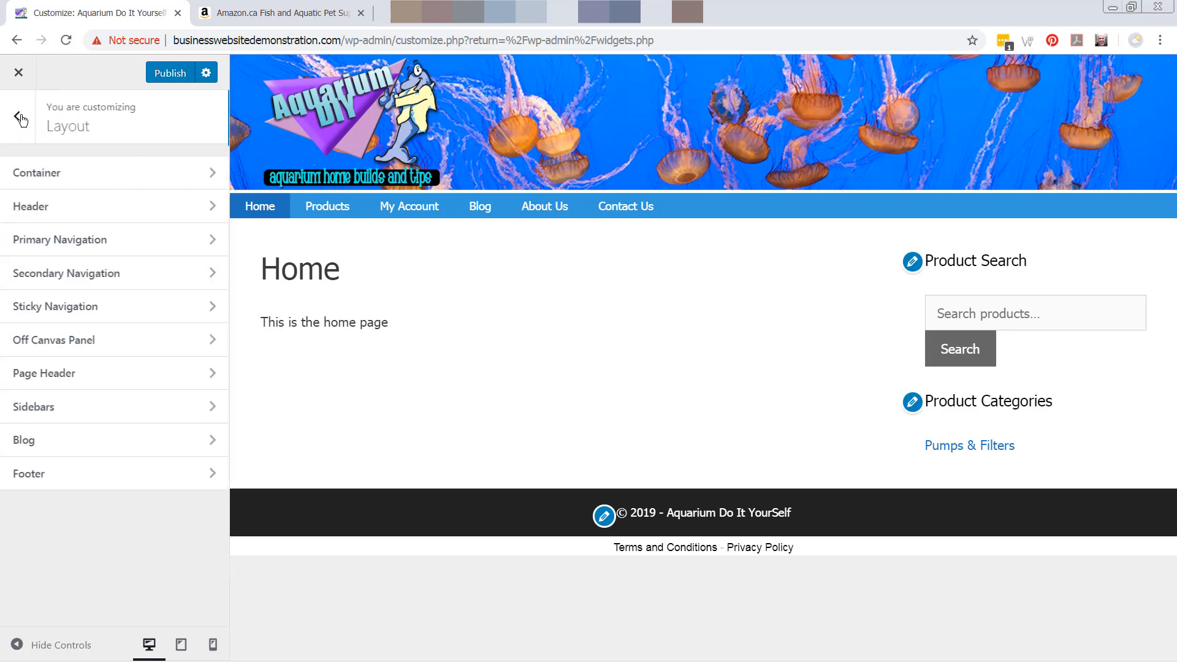
left_click(147, 179)
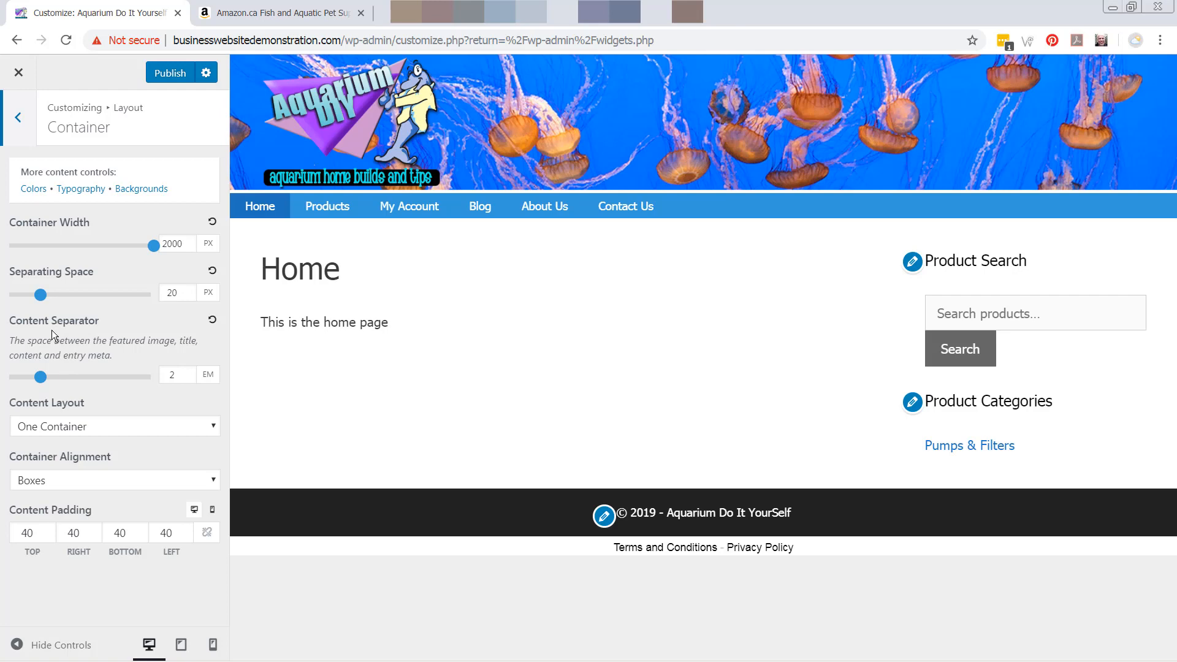
left_click(189, 378)
left_click(189, 377)
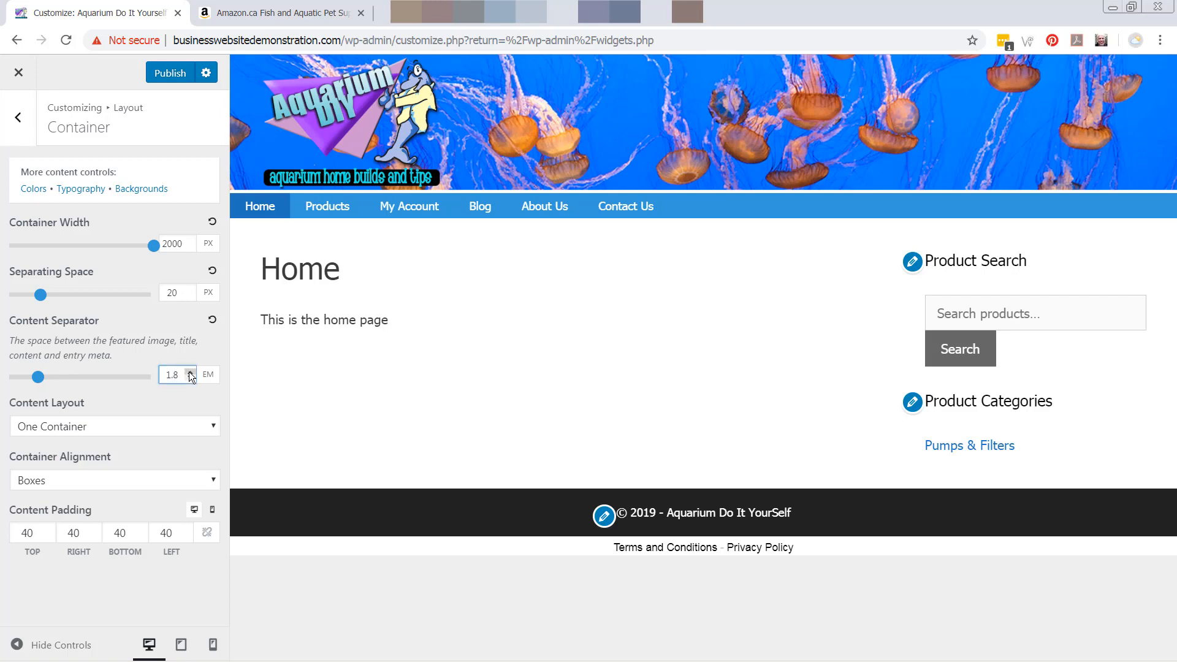
Step: Set the container layout's content separator to 2 em
left_click(189, 372)
left_click(189, 372)
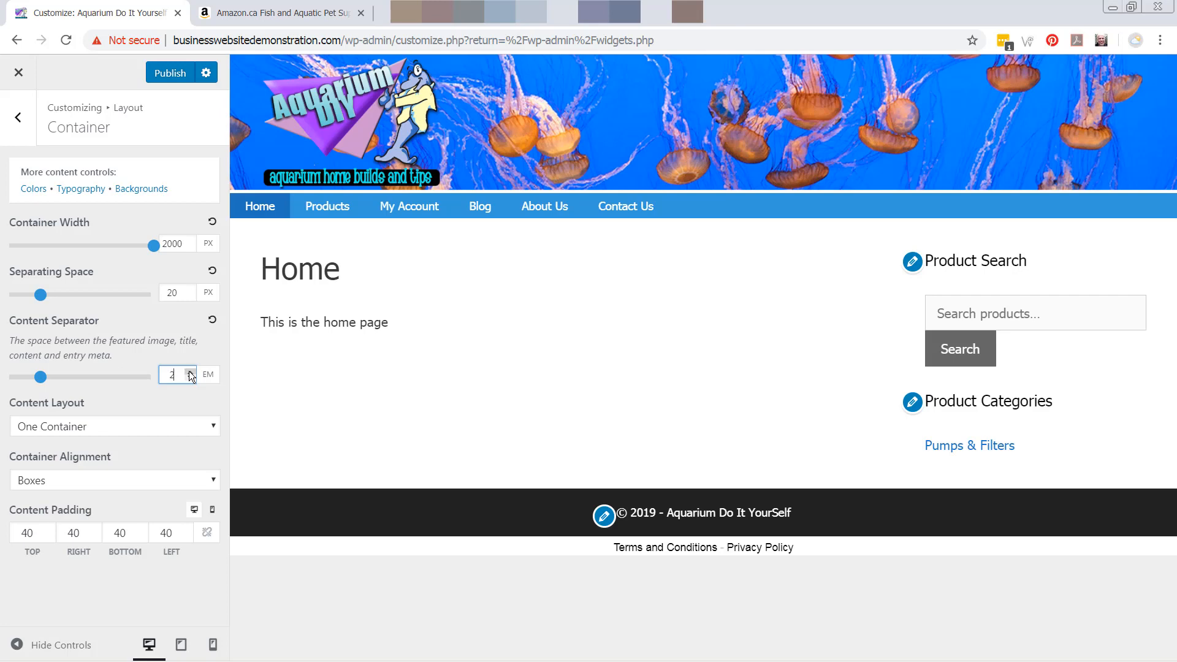
left_click(192, 294)
left_click(16, 126)
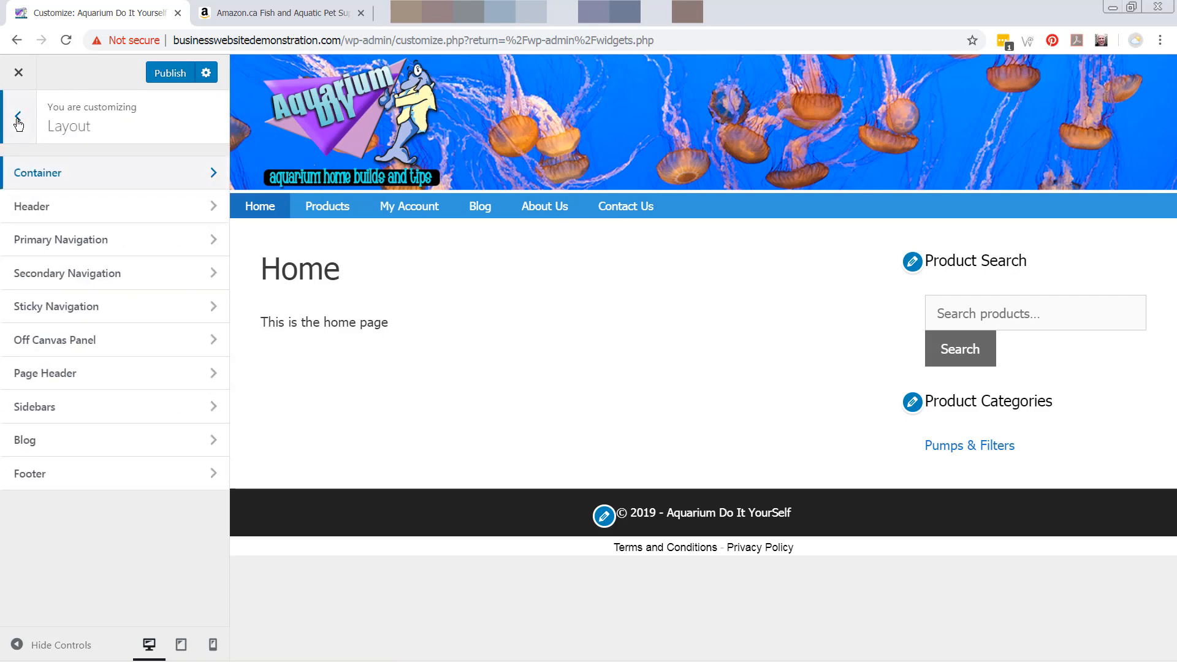
Step: Set the footer bar's background color to the dark blue palette color #1e72bd and publish the customizations
left_click(18, 122)
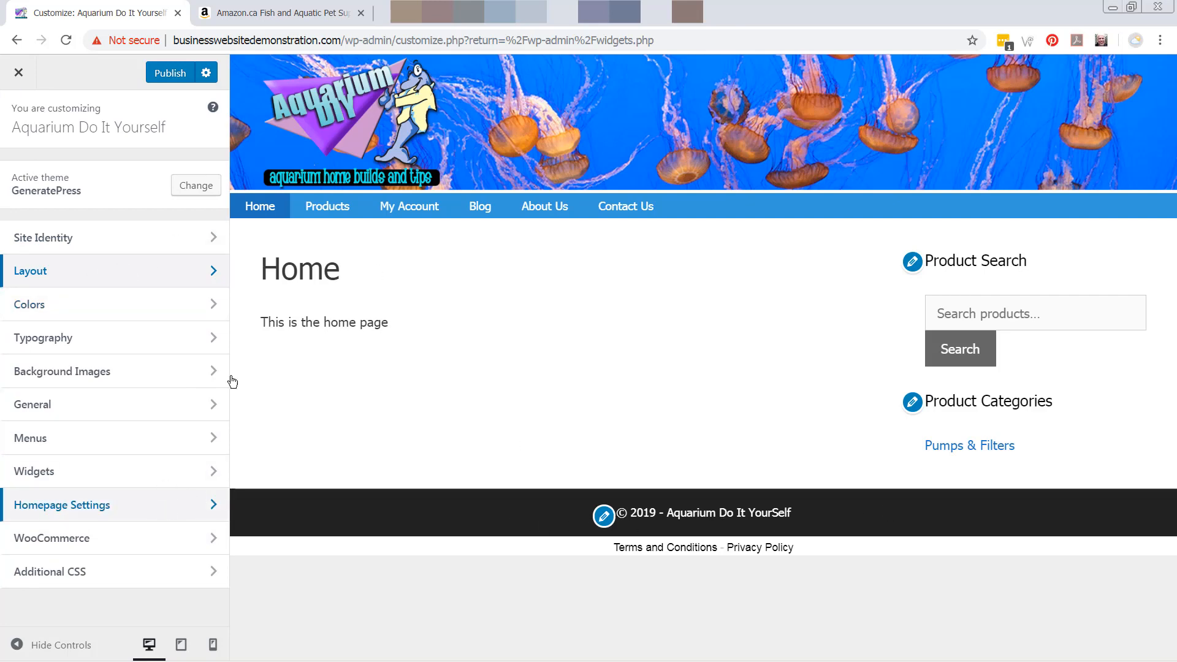
left_click(175, 308)
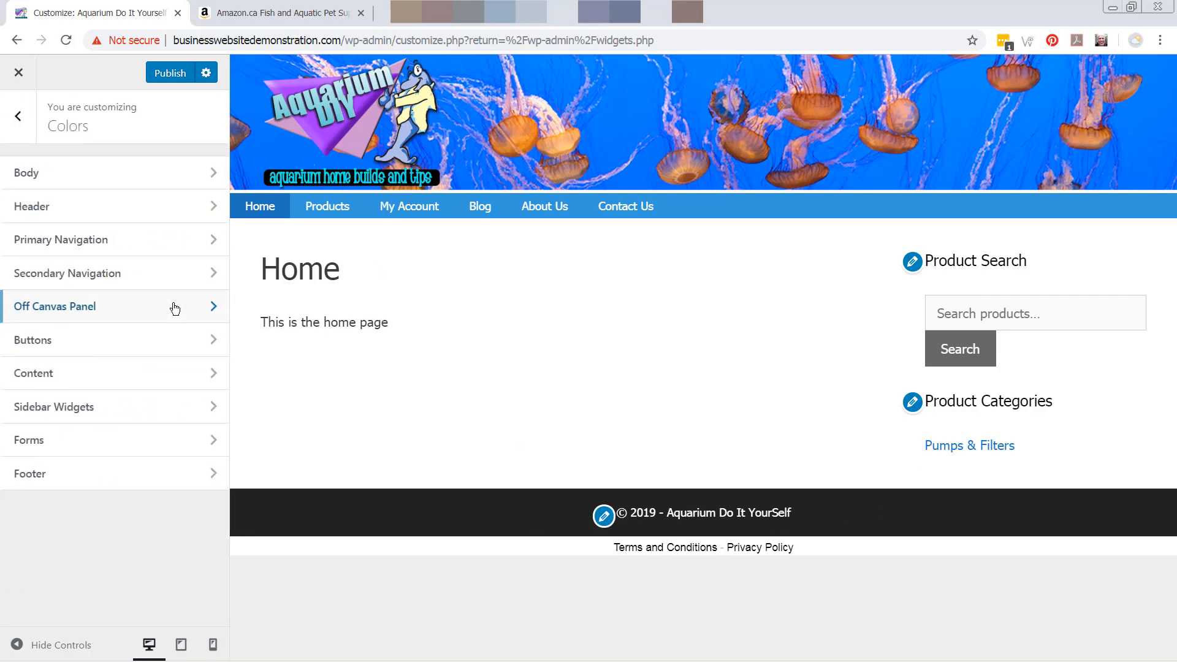
left_click(197, 473)
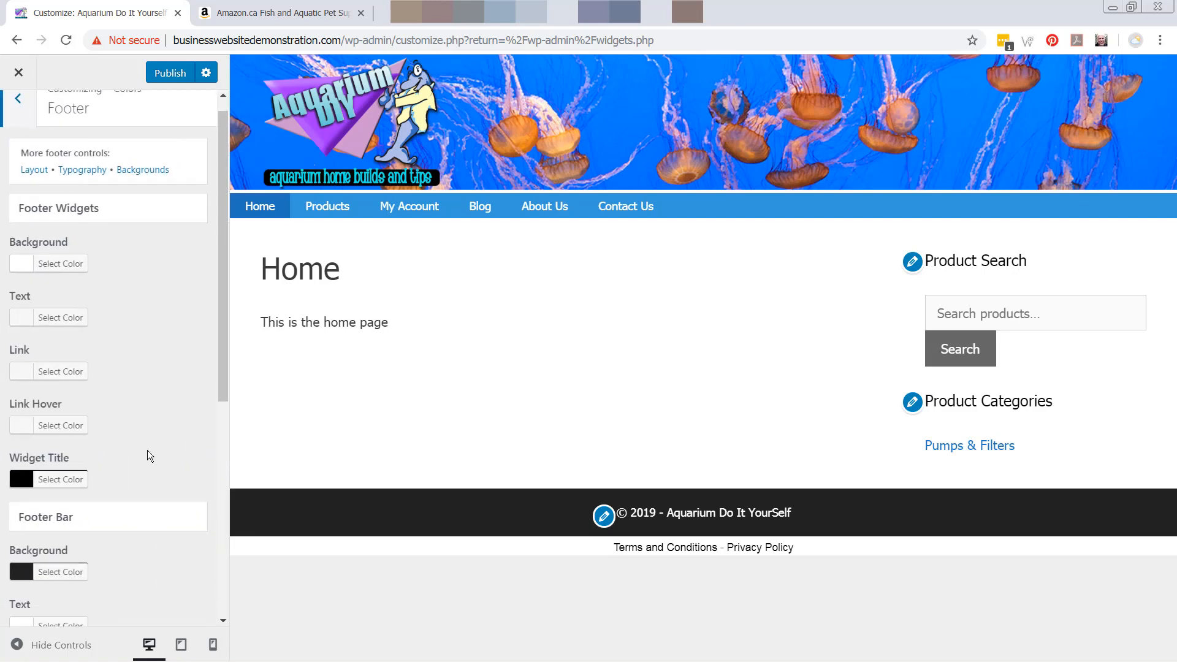
scroll(141, 438, "down", 5)
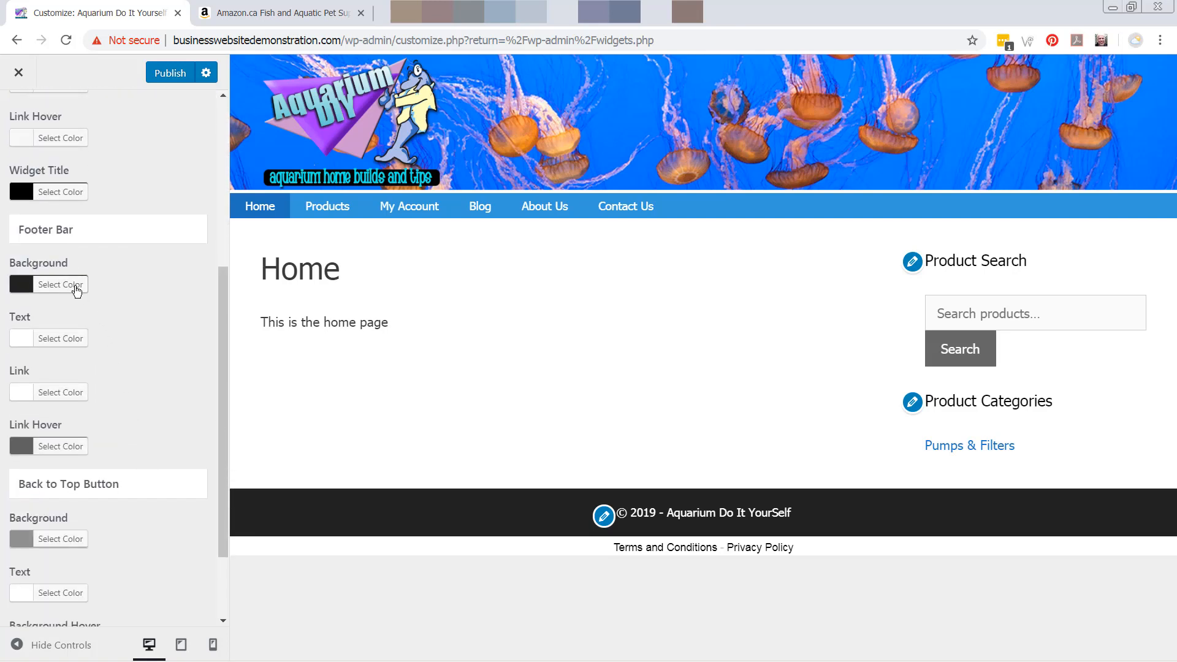
left_click(59, 284)
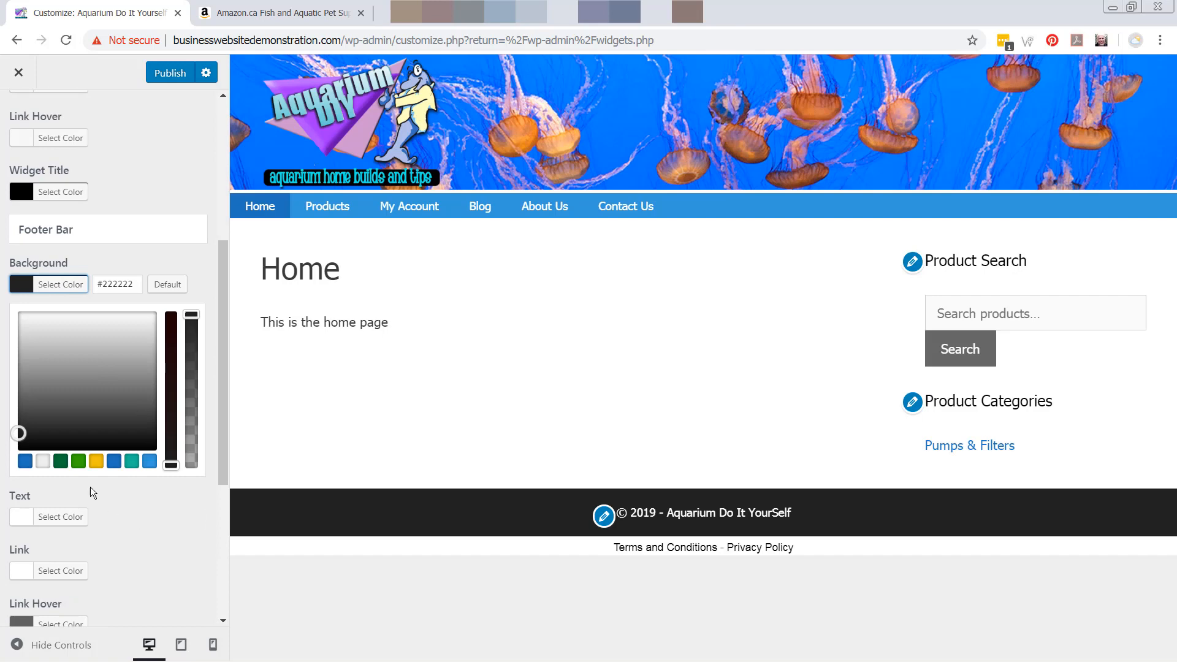
left_click(111, 463)
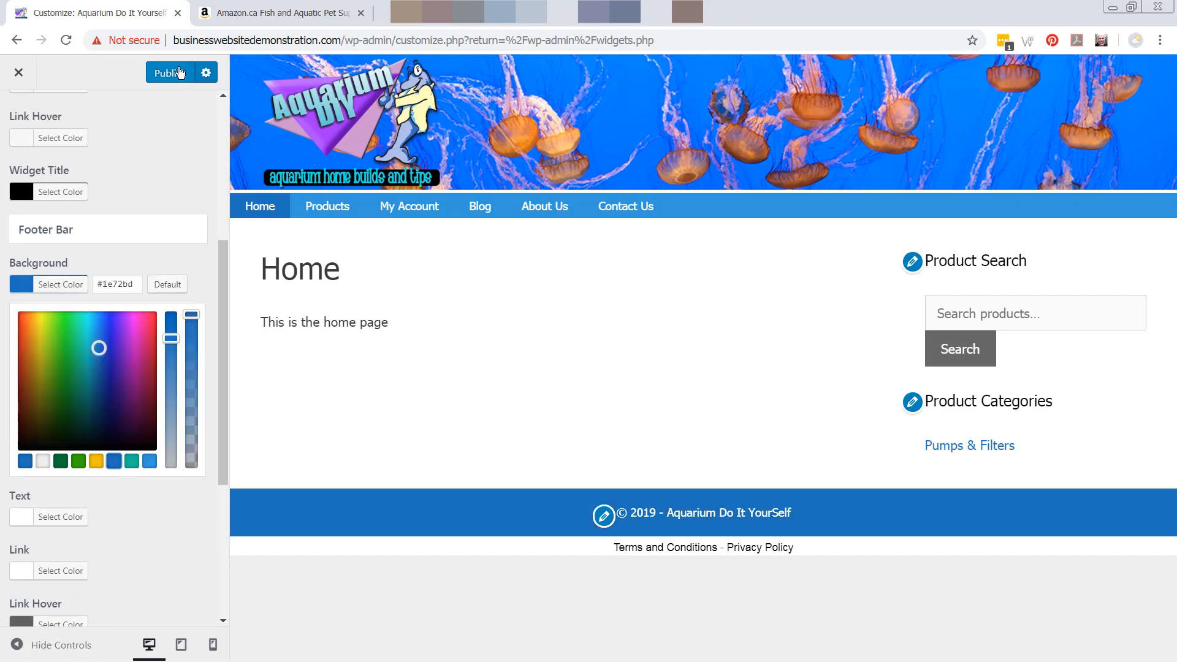
left_click(177, 72)
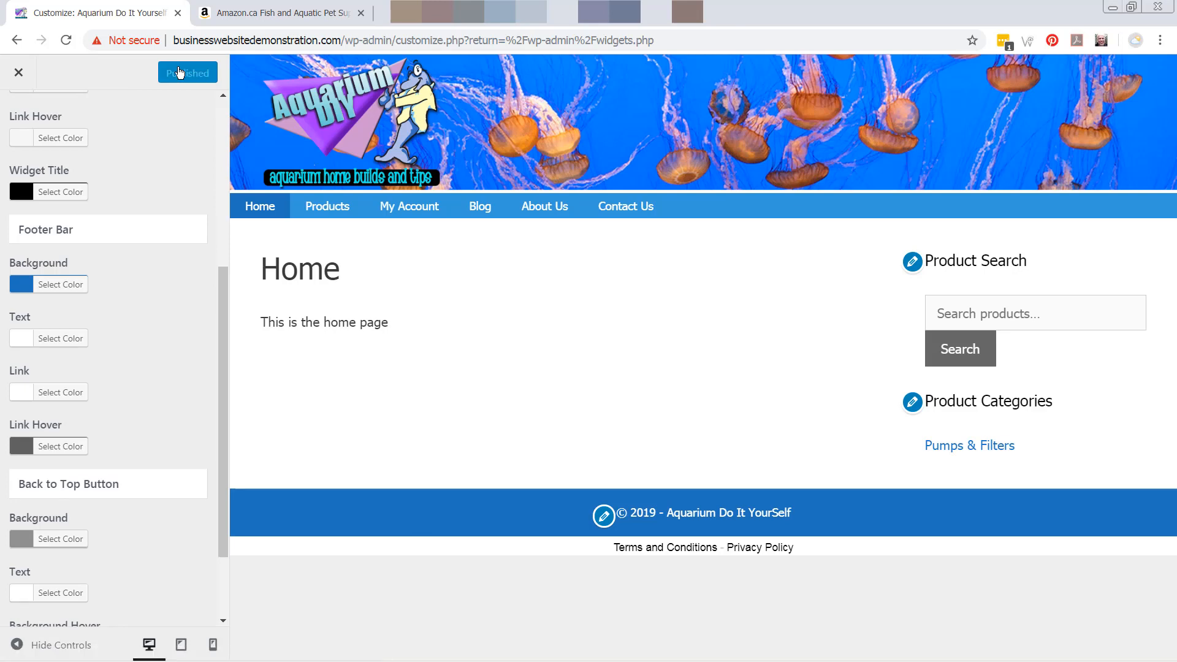
Step: Switch to Firefox and reload the Pumps & Filters category page to check the published design
key("alt+Tab")
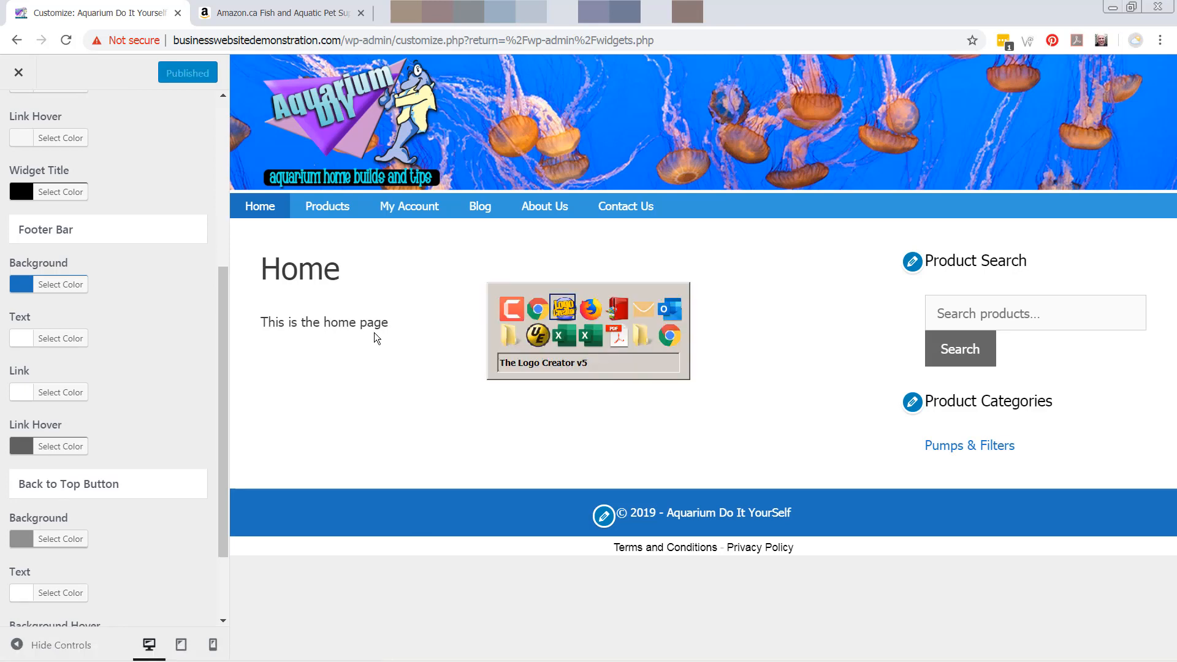
key("alt+Tab")
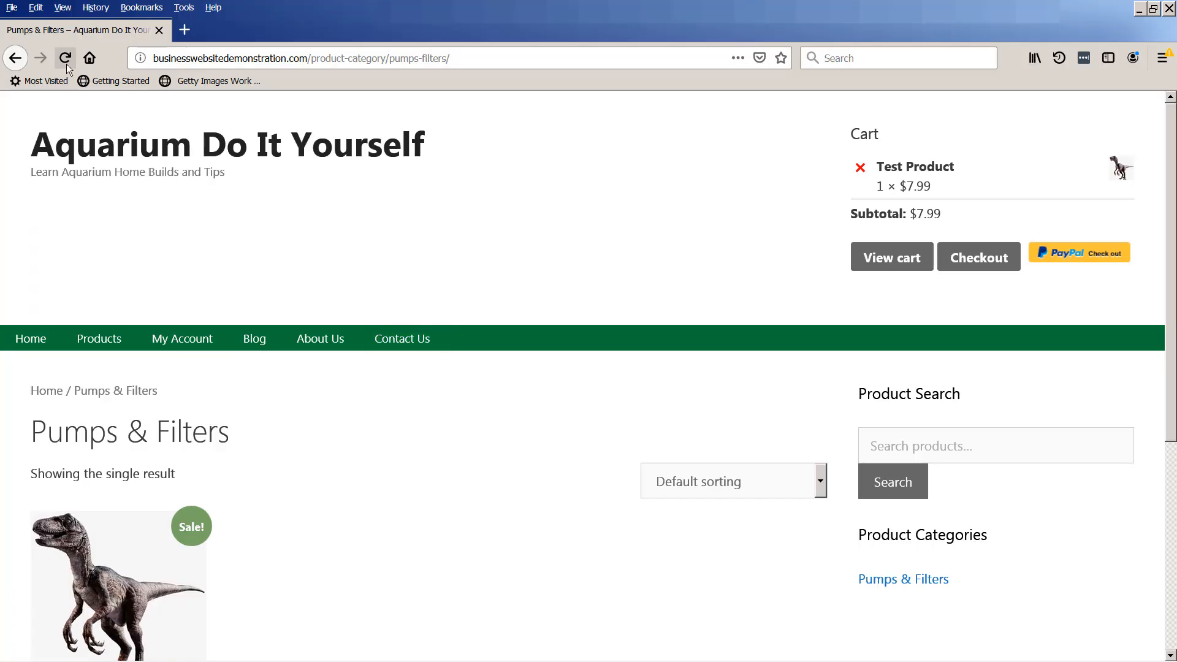
left_click(64, 59)
mouse_move(543, 657)
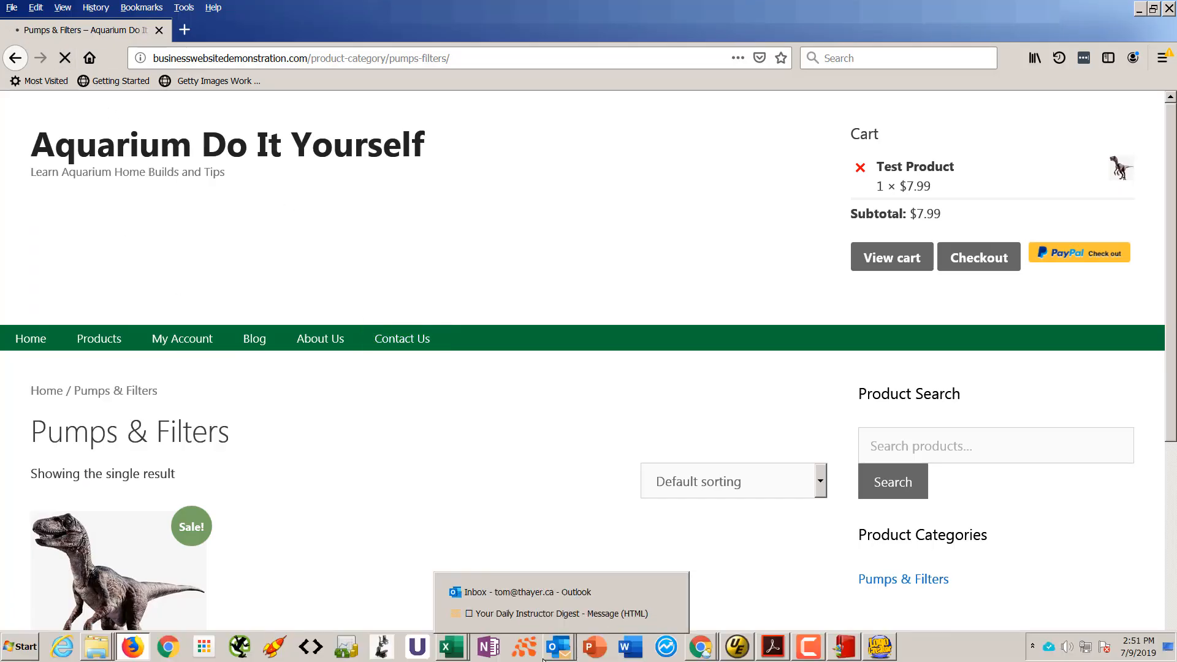